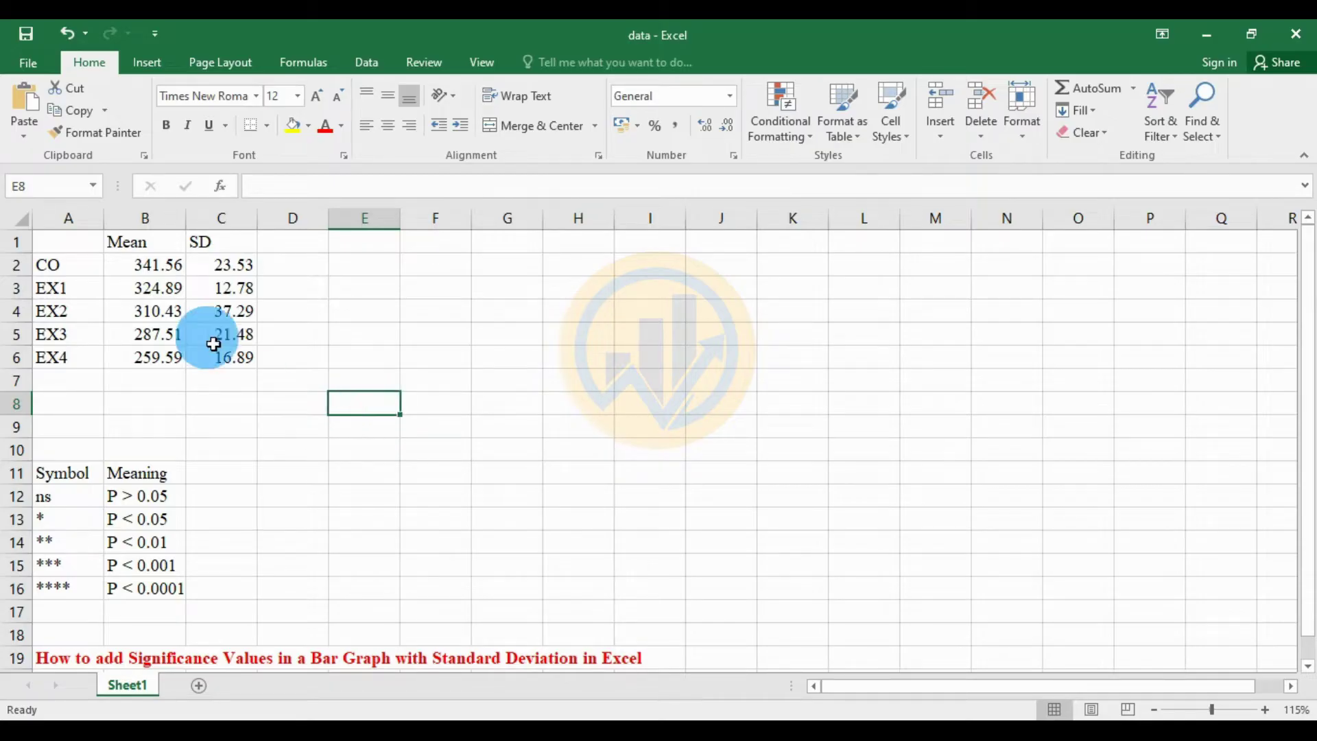
Highlight the group names, Mean values and SD values in the summary table.
drag(72, 247, 226, 356)
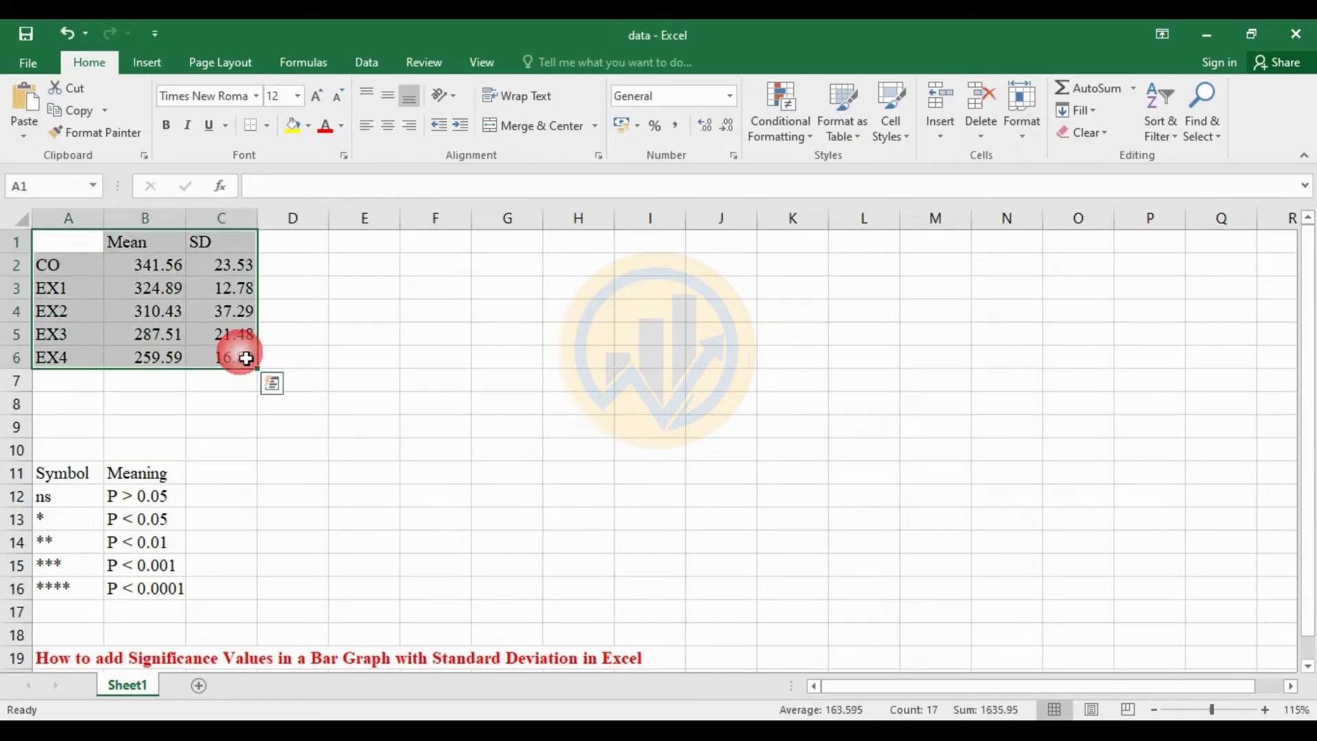
click(88, 270)
drag(88, 269, 94, 354)
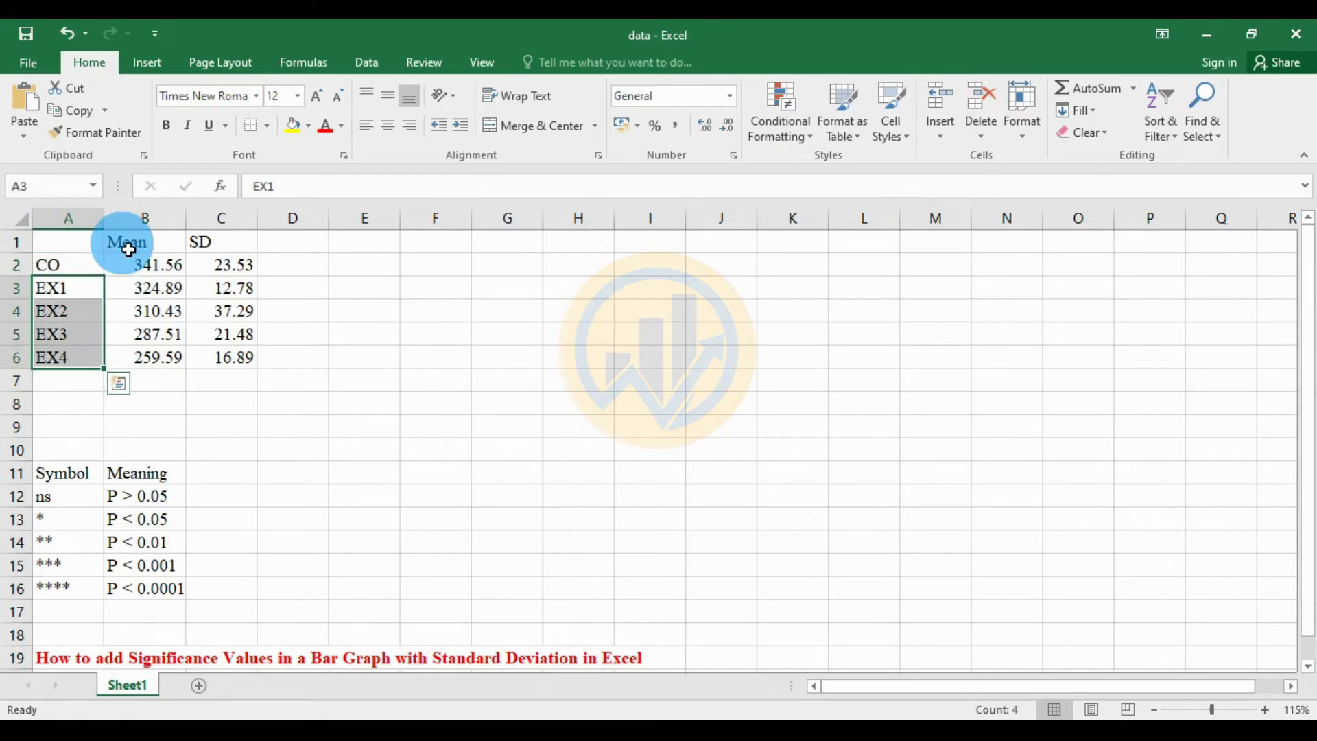
drag(138, 259, 171, 356)
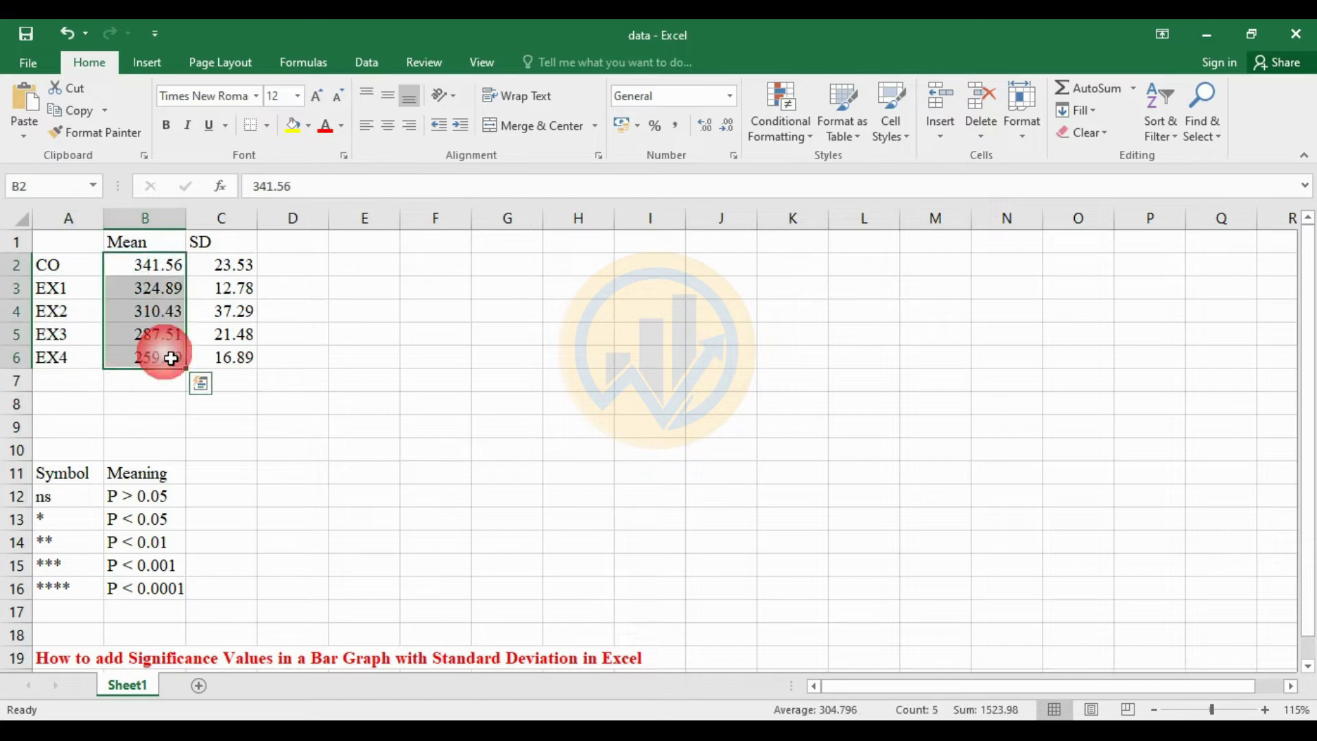
drag(219, 277, 265, 347)
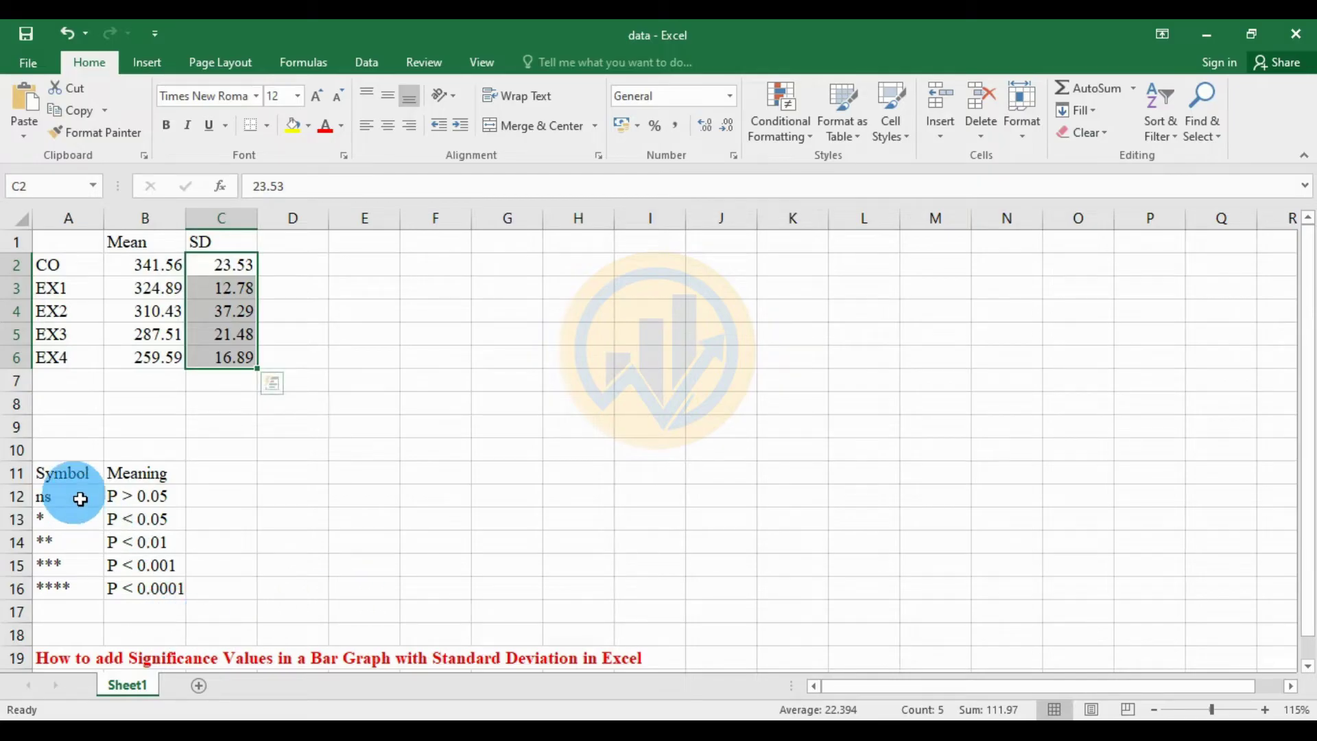
Go through the significance key's symbols: ns, P < 0.05, **, *** and ****.
click(72, 477)
click(148, 480)
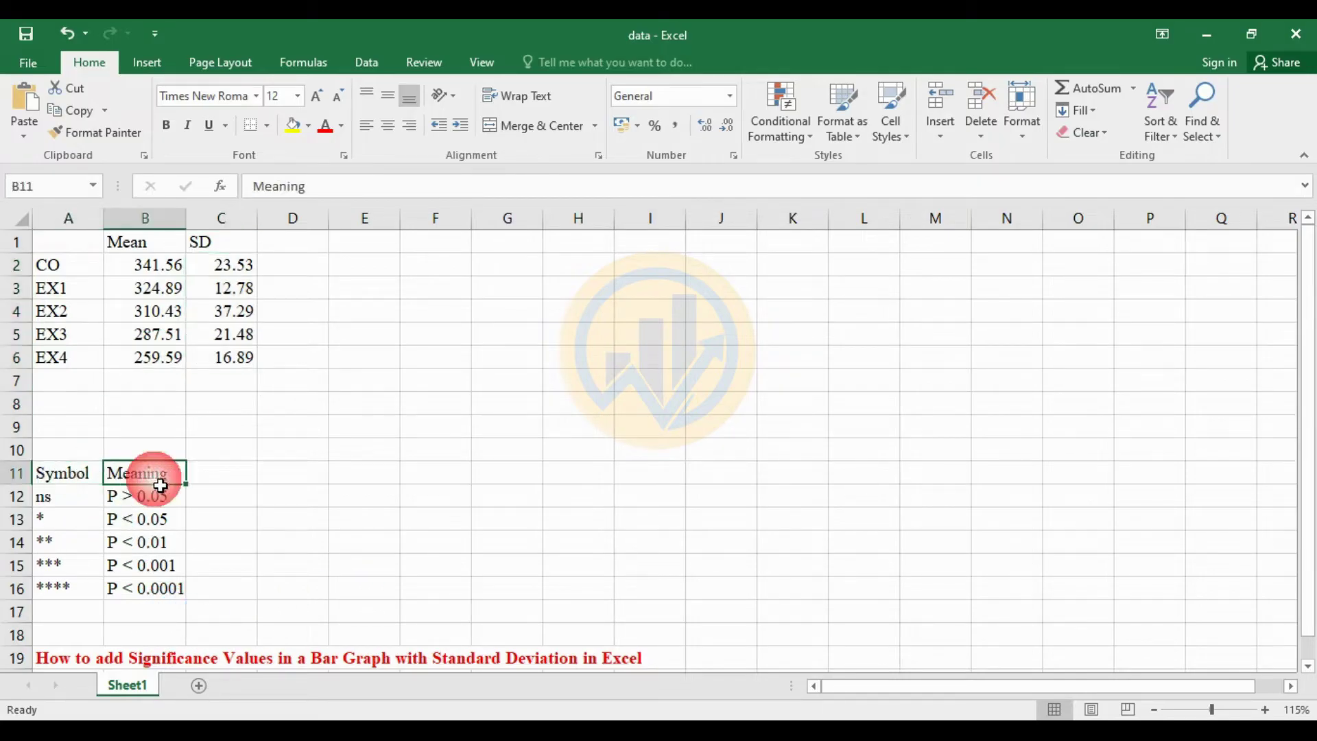
click(79, 498)
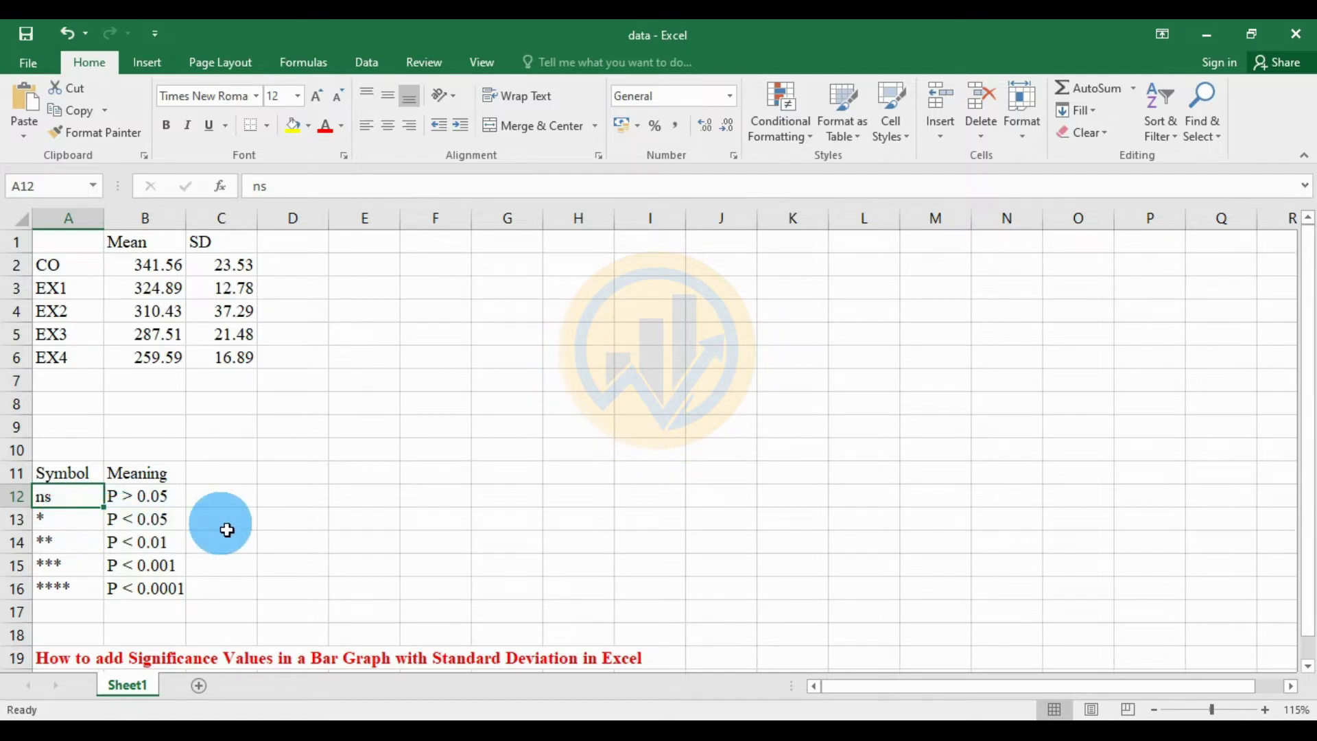
click(181, 525)
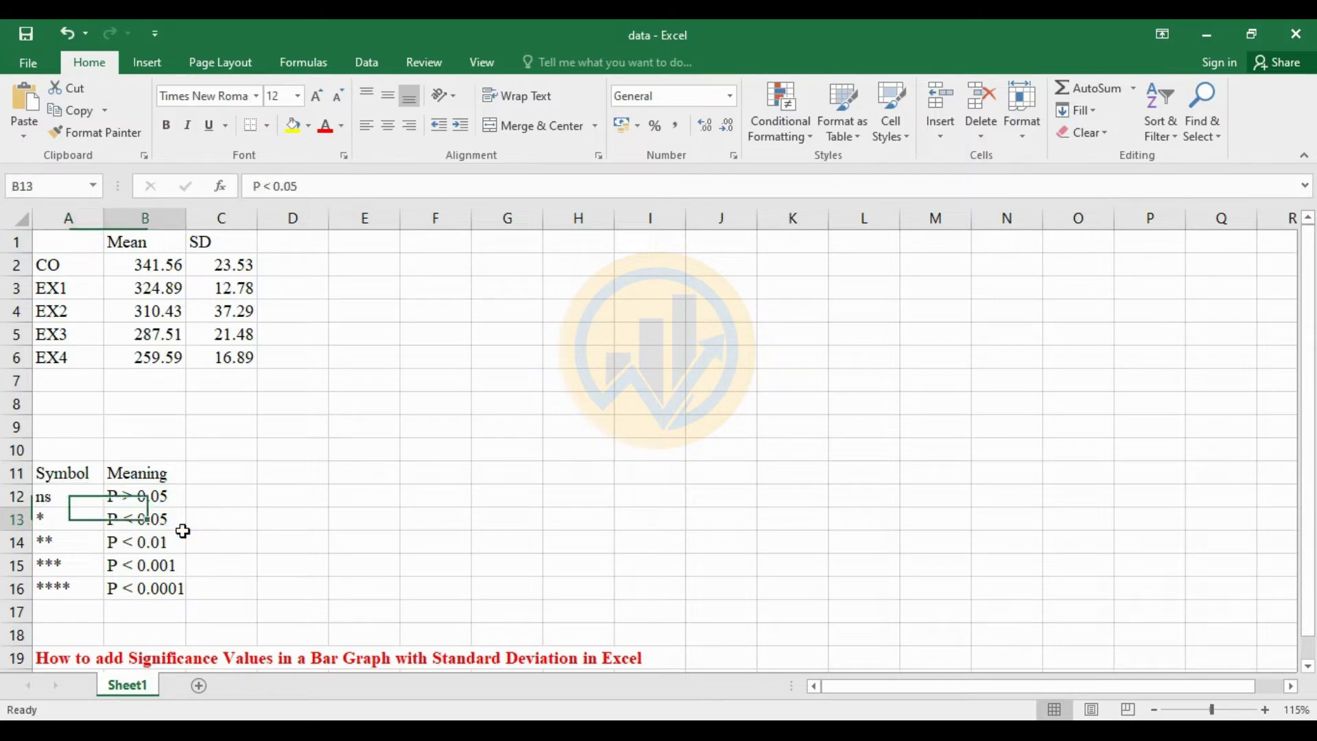
click(72, 548)
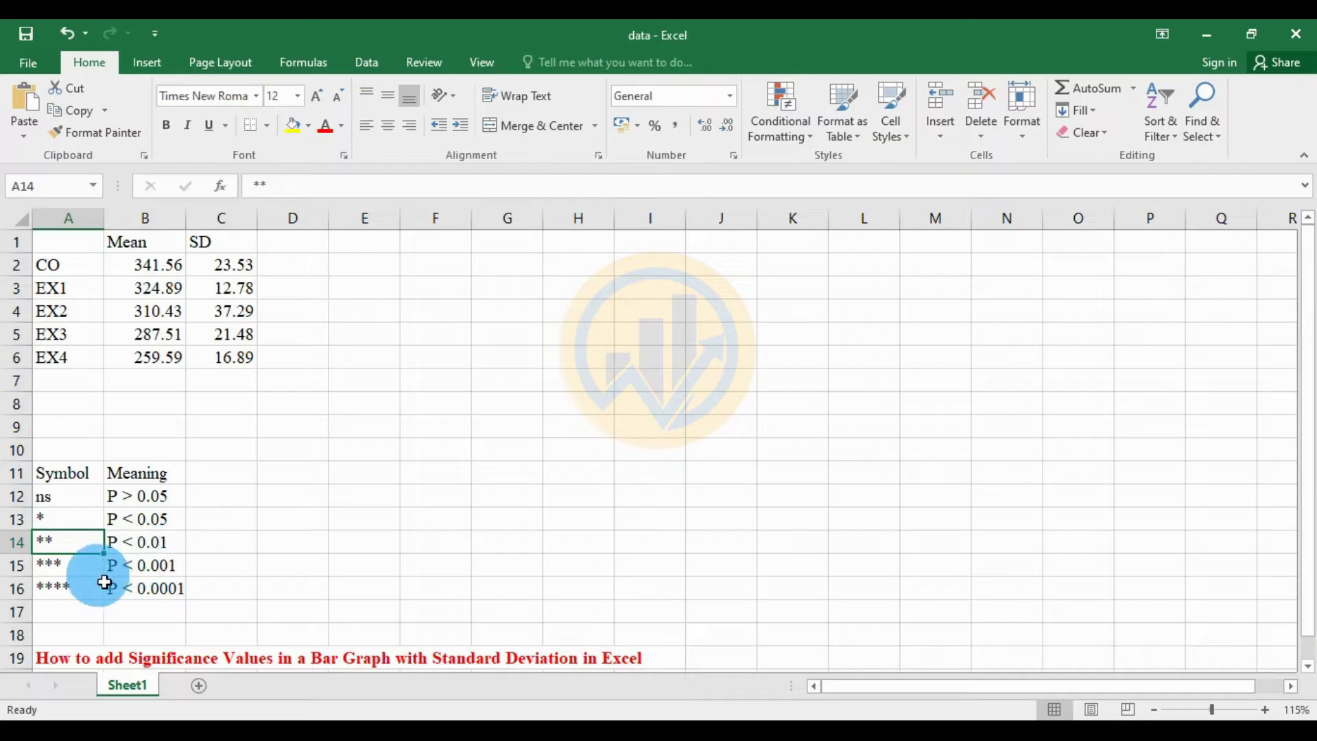
click(71, 576)
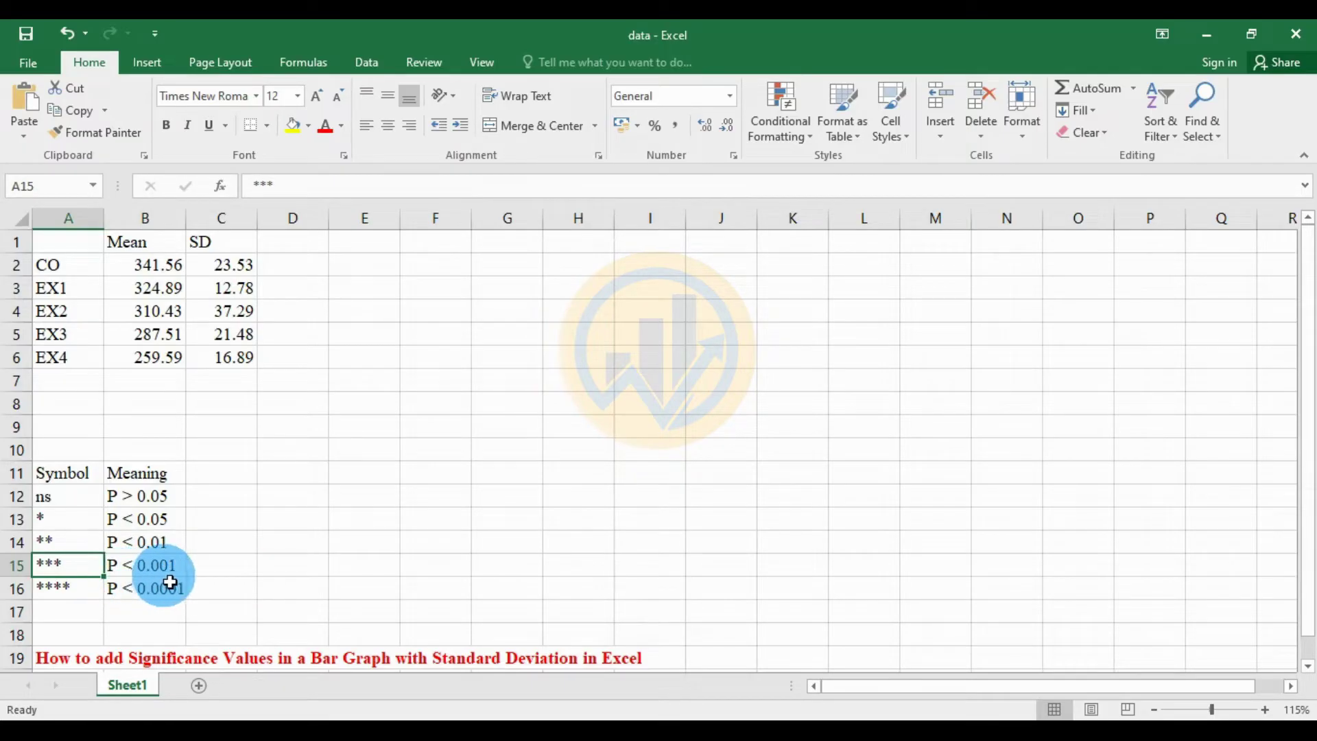
click(72, 594)
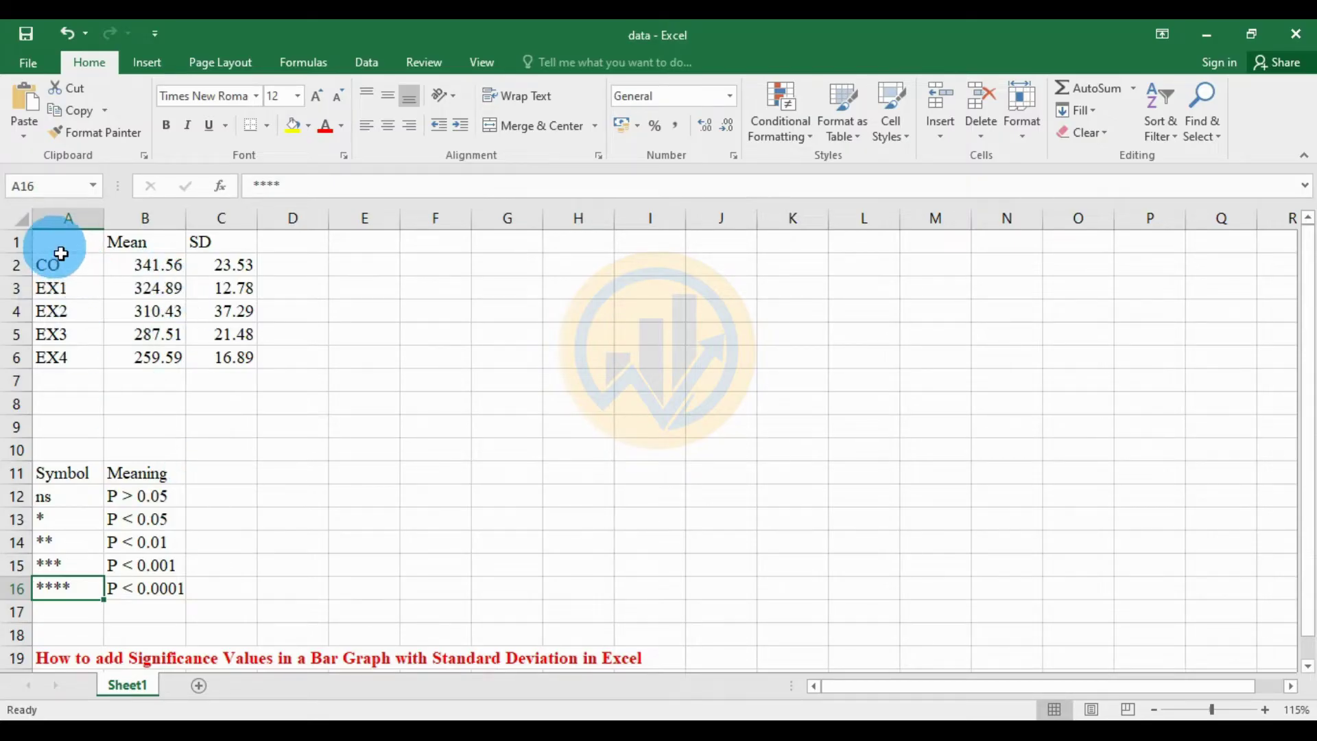
Insert a clustered column chart from the group names and means in A1:B6.
drag(53, 240, 124, 356)
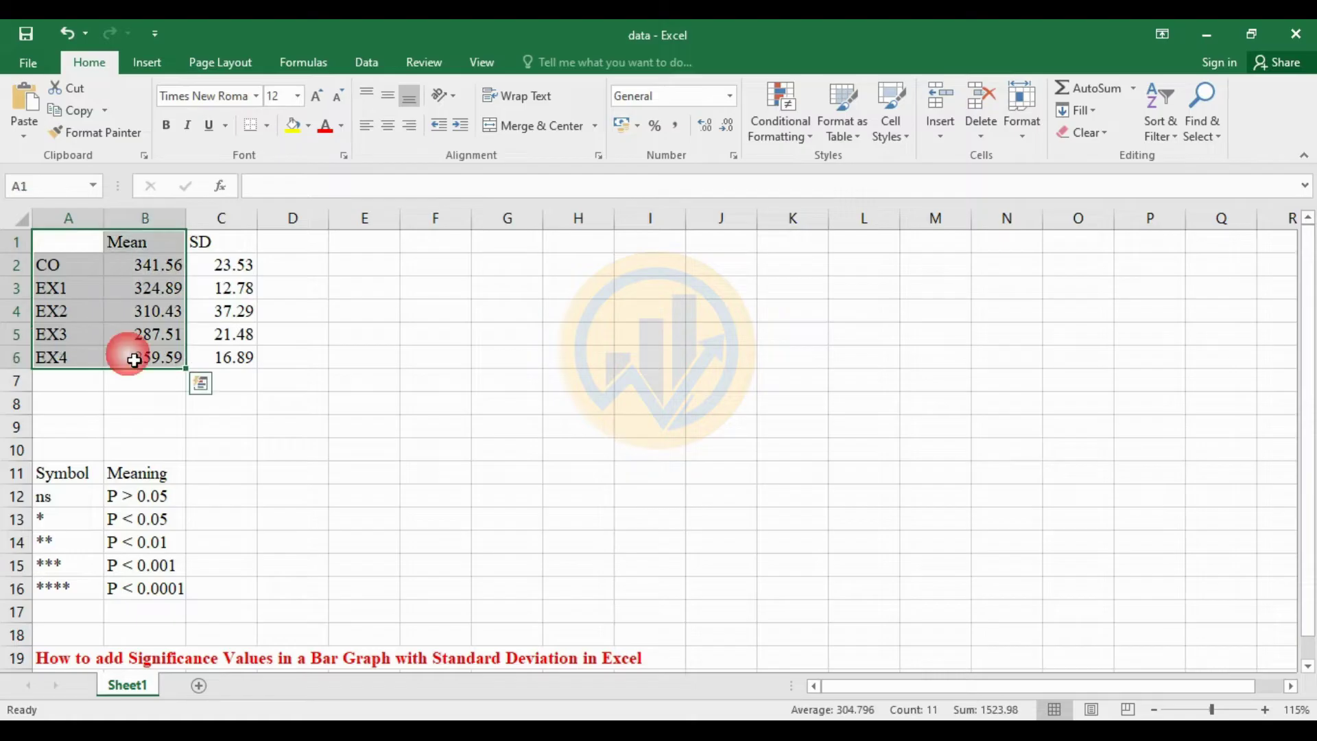
click(147, 62)
click(561, 92)
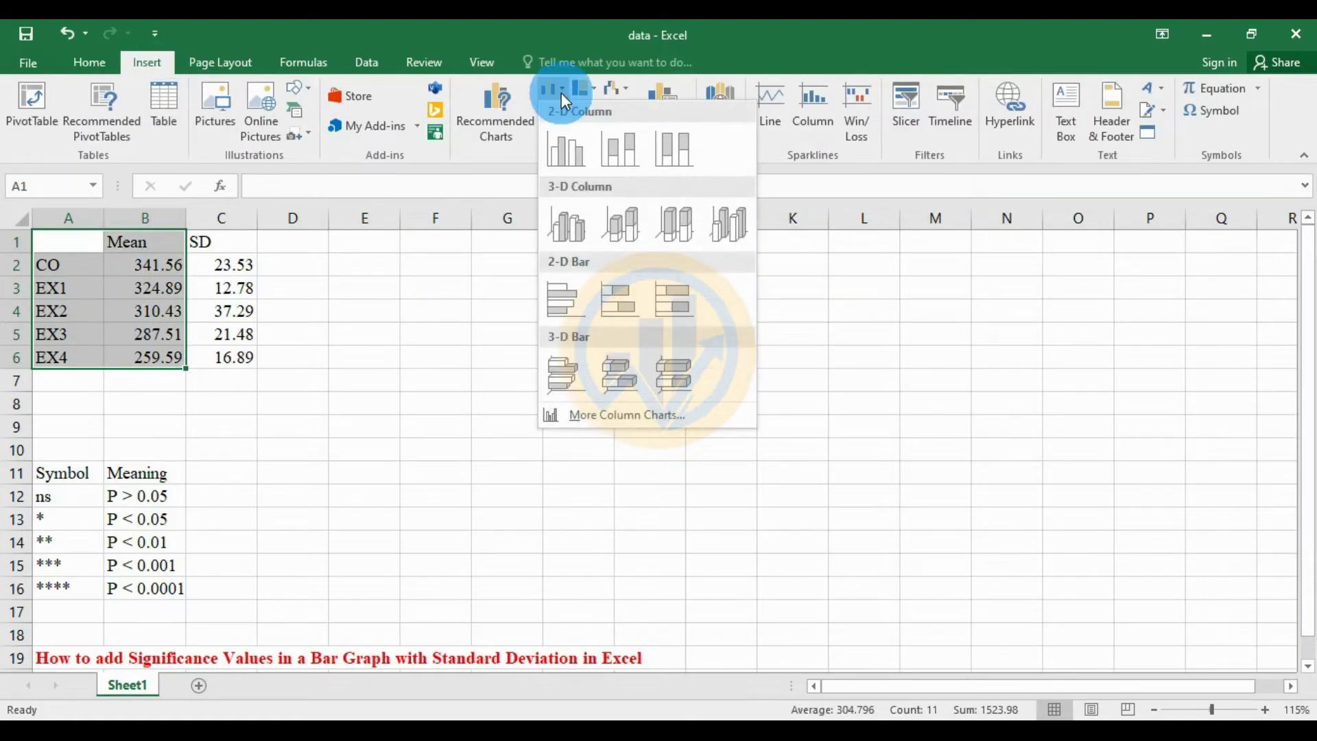
click(562, 141)
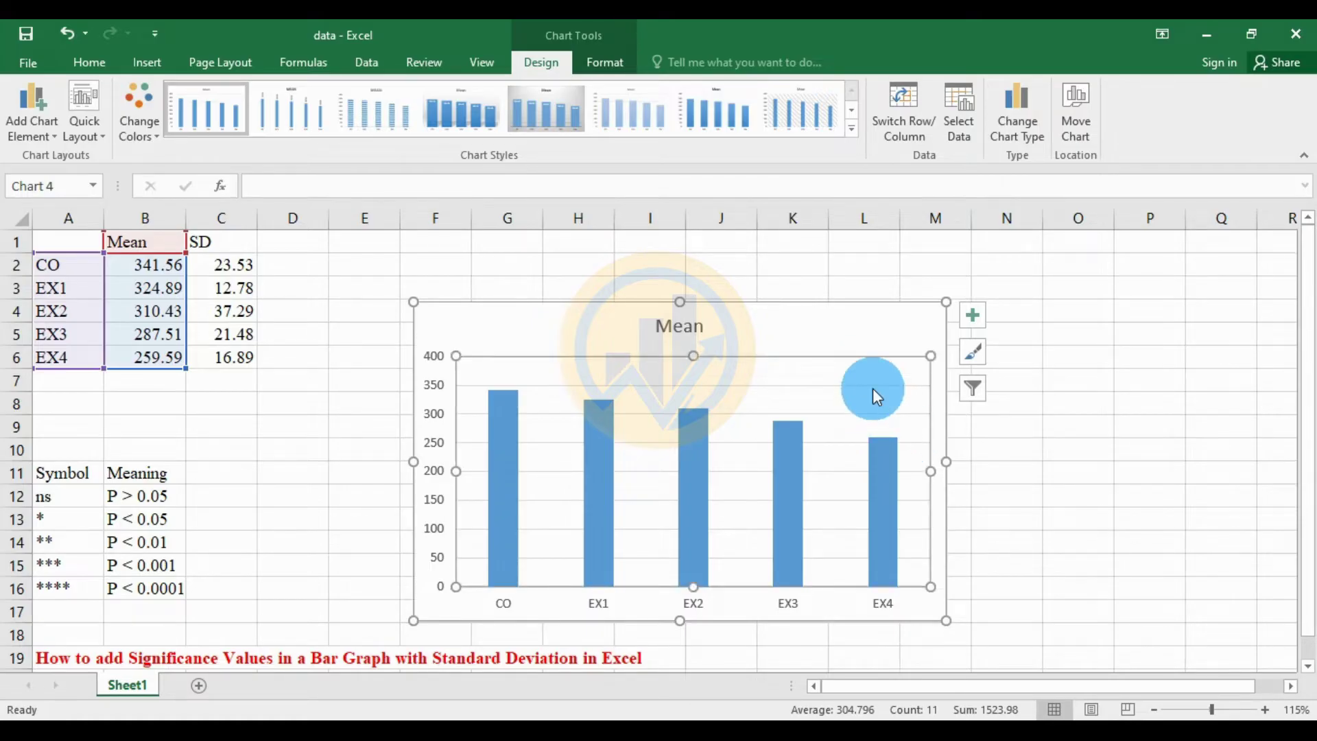
click(873, 389)
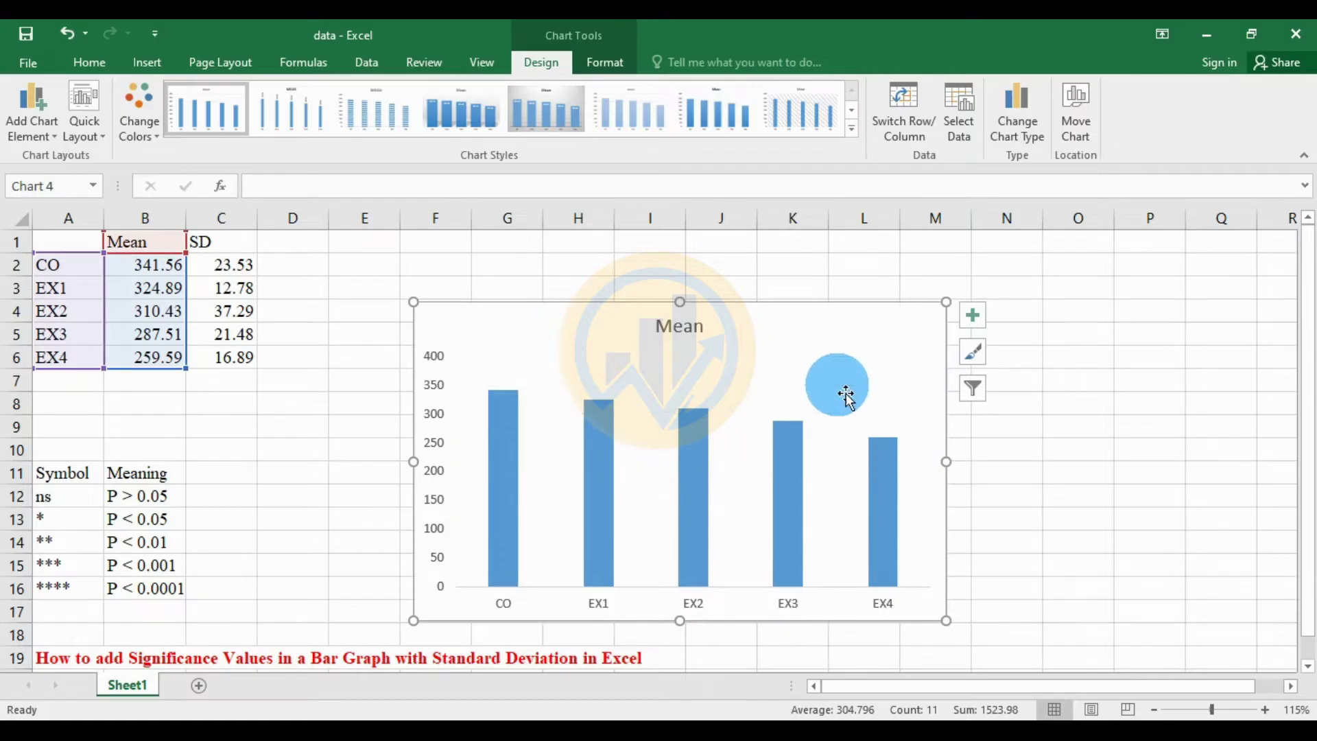
click(700, 328)
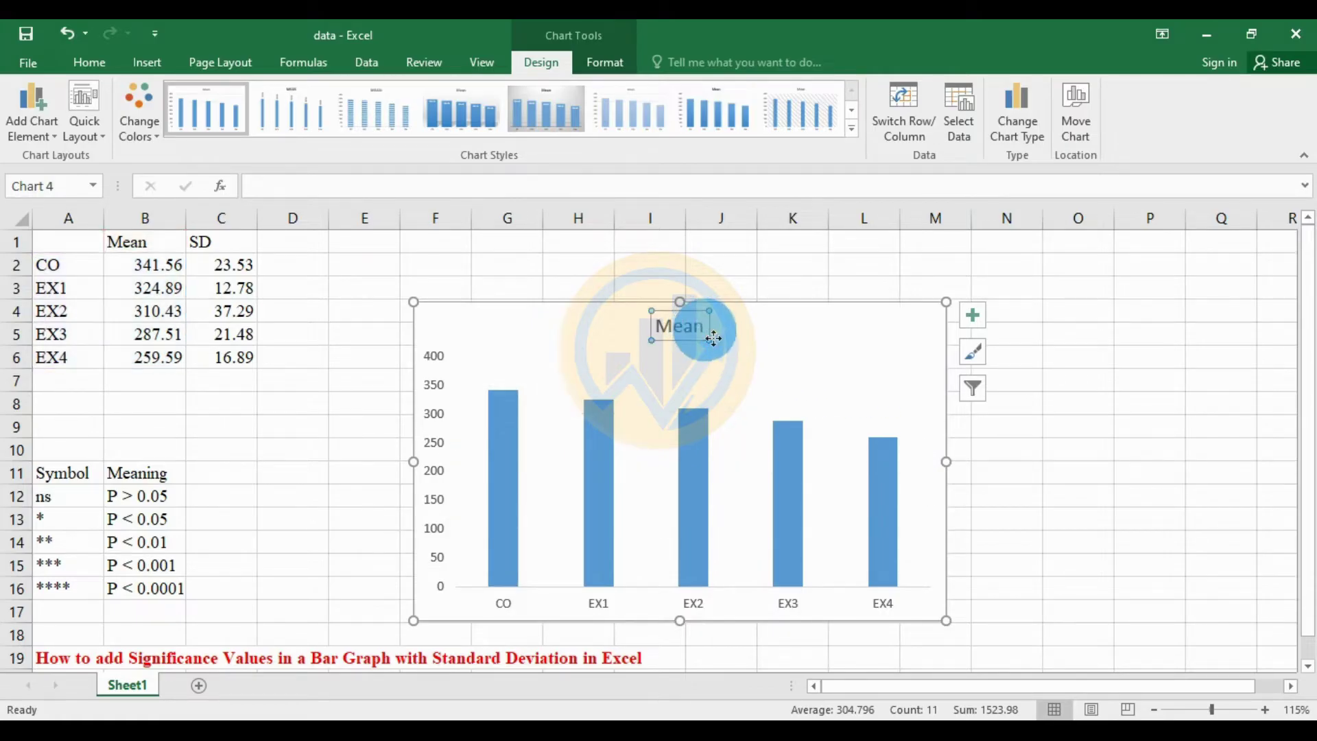
Delete the 'Mean' chart title and select the Mean data series bars.
key(Delete)
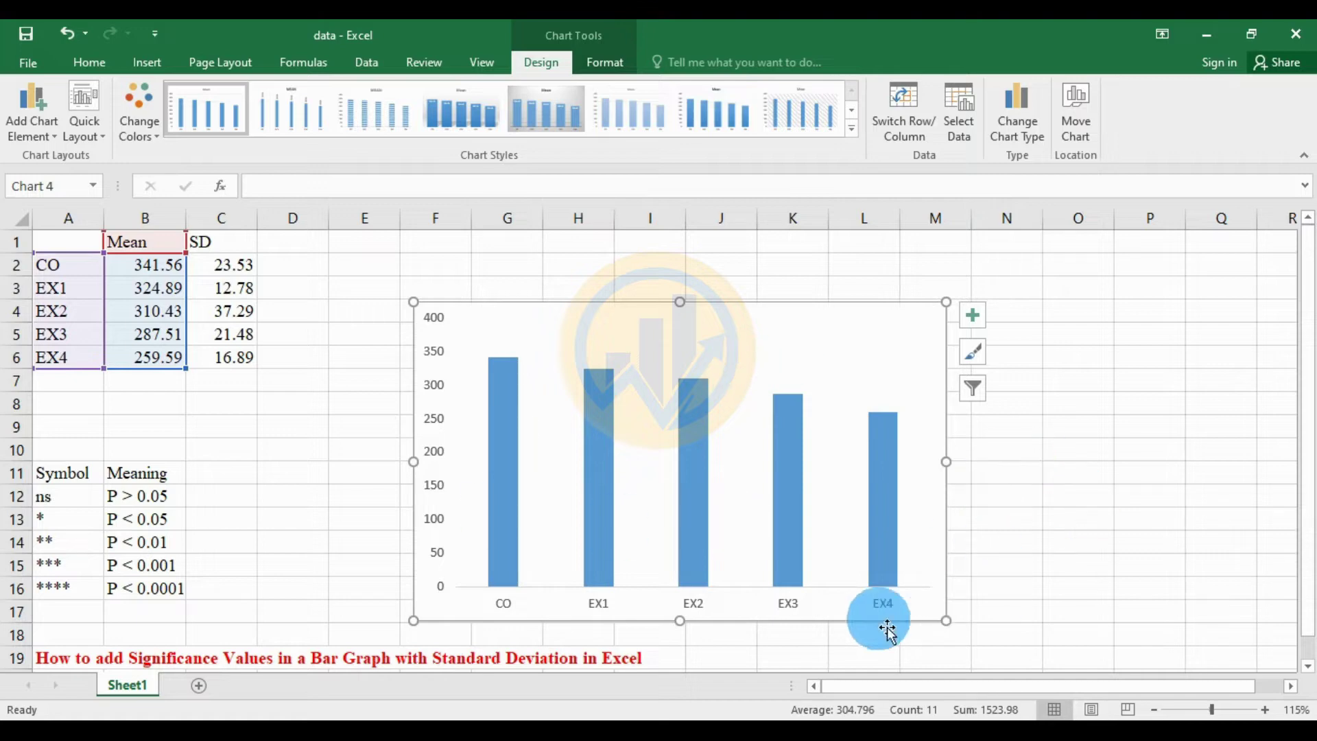
click(698, 435)
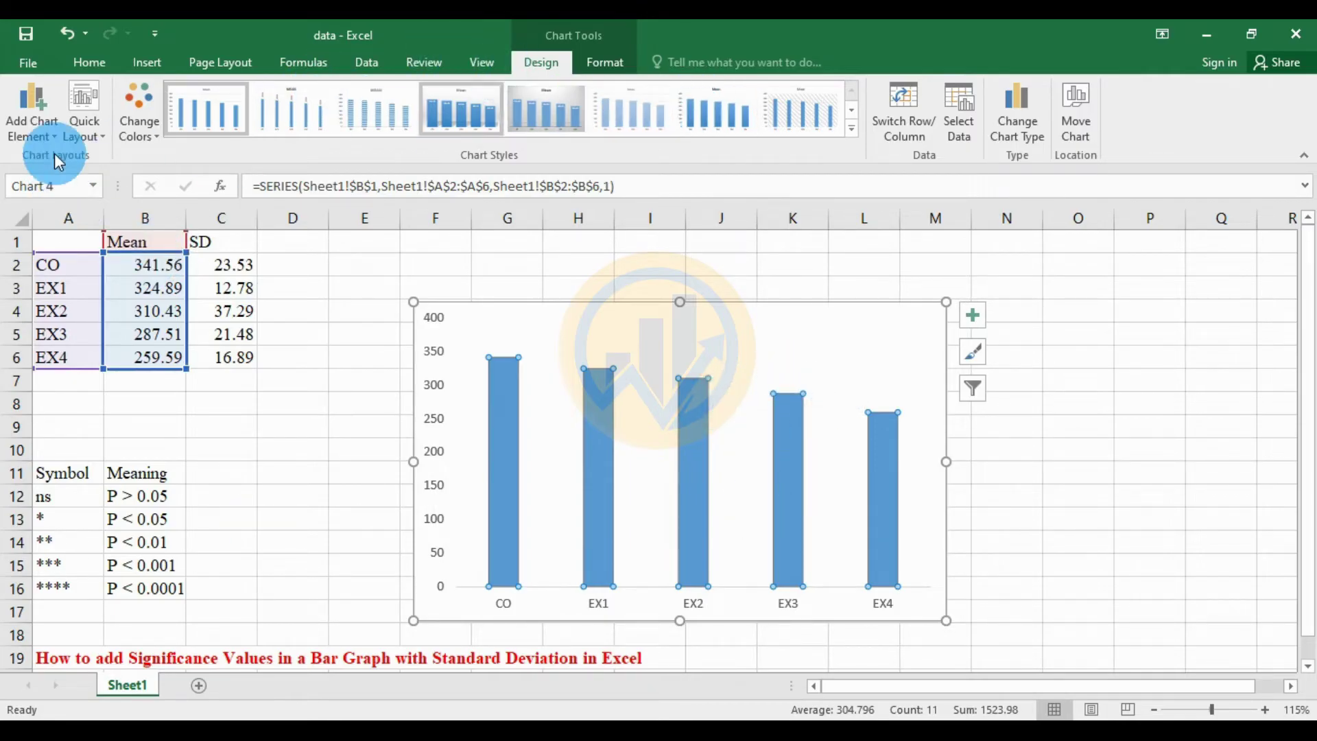
Add error bars to the Mean series and switch their error amount to Custom.
click(56, 134)
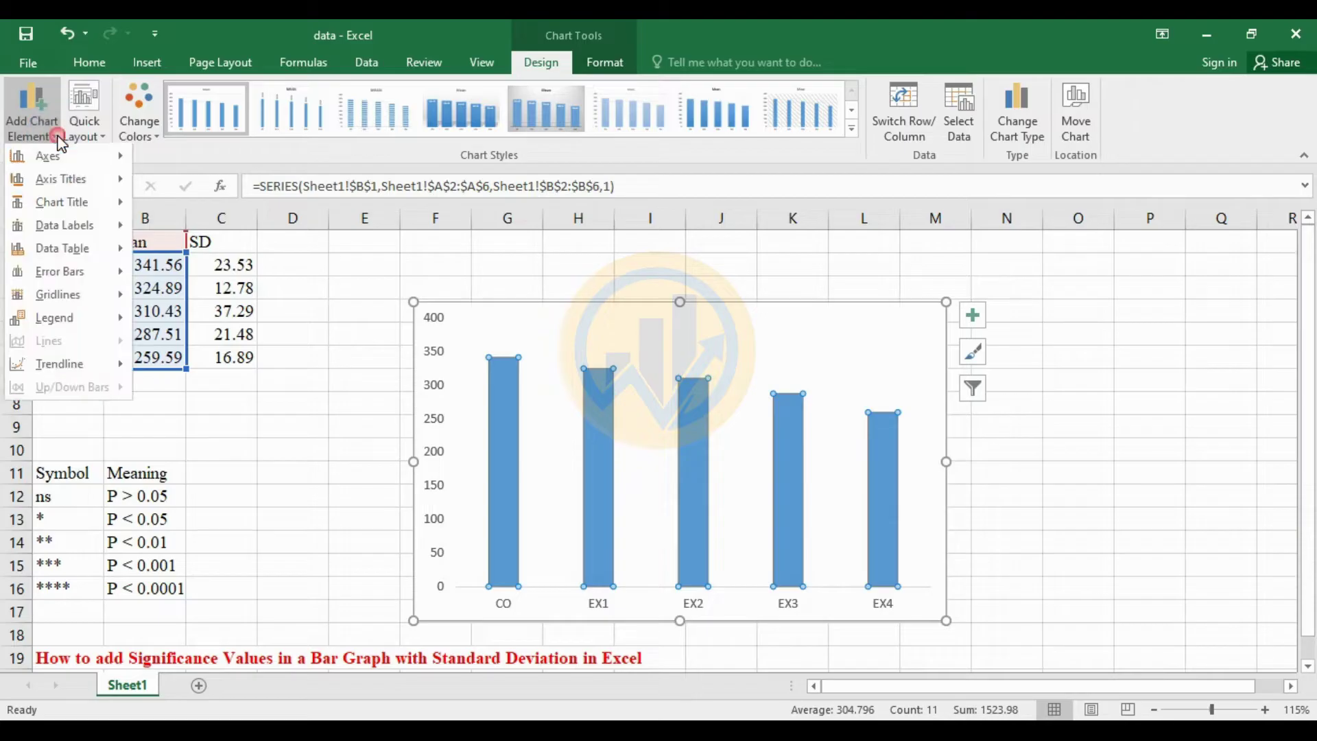
mouse_move(64, 271)
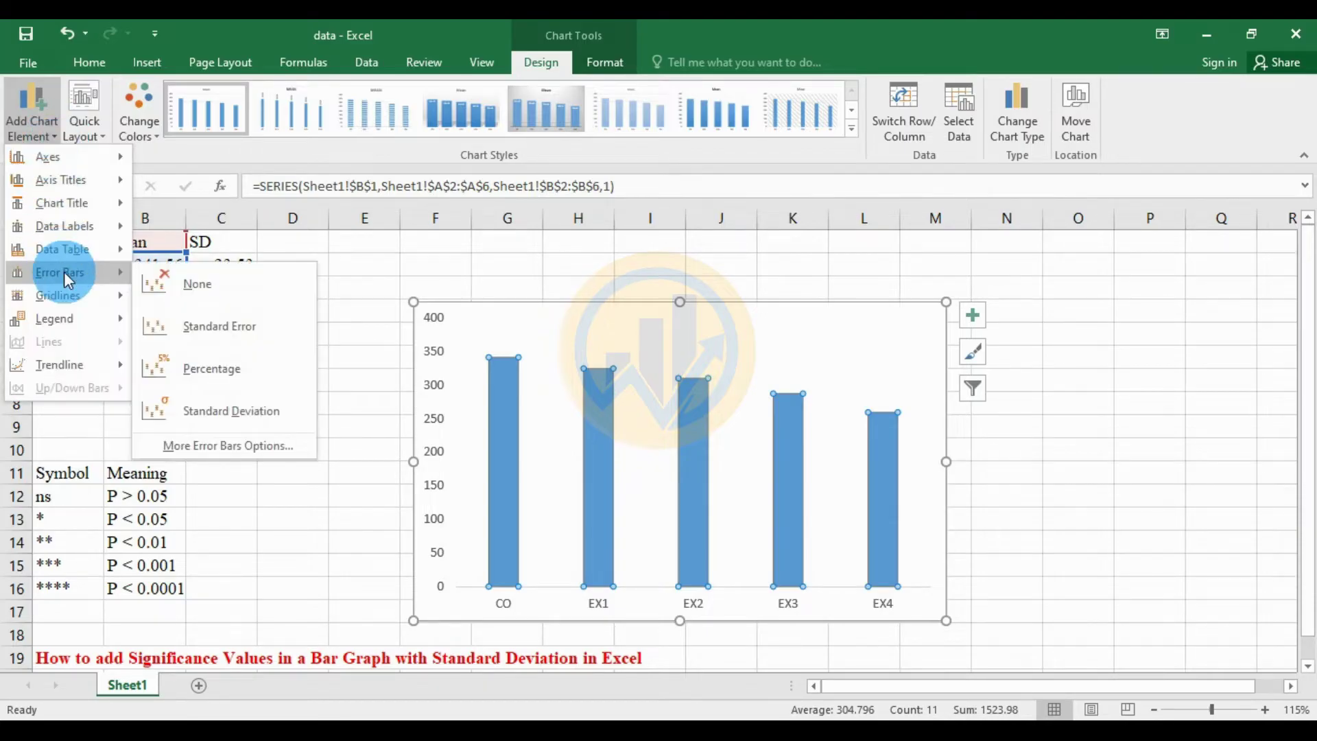
click(255, 447)
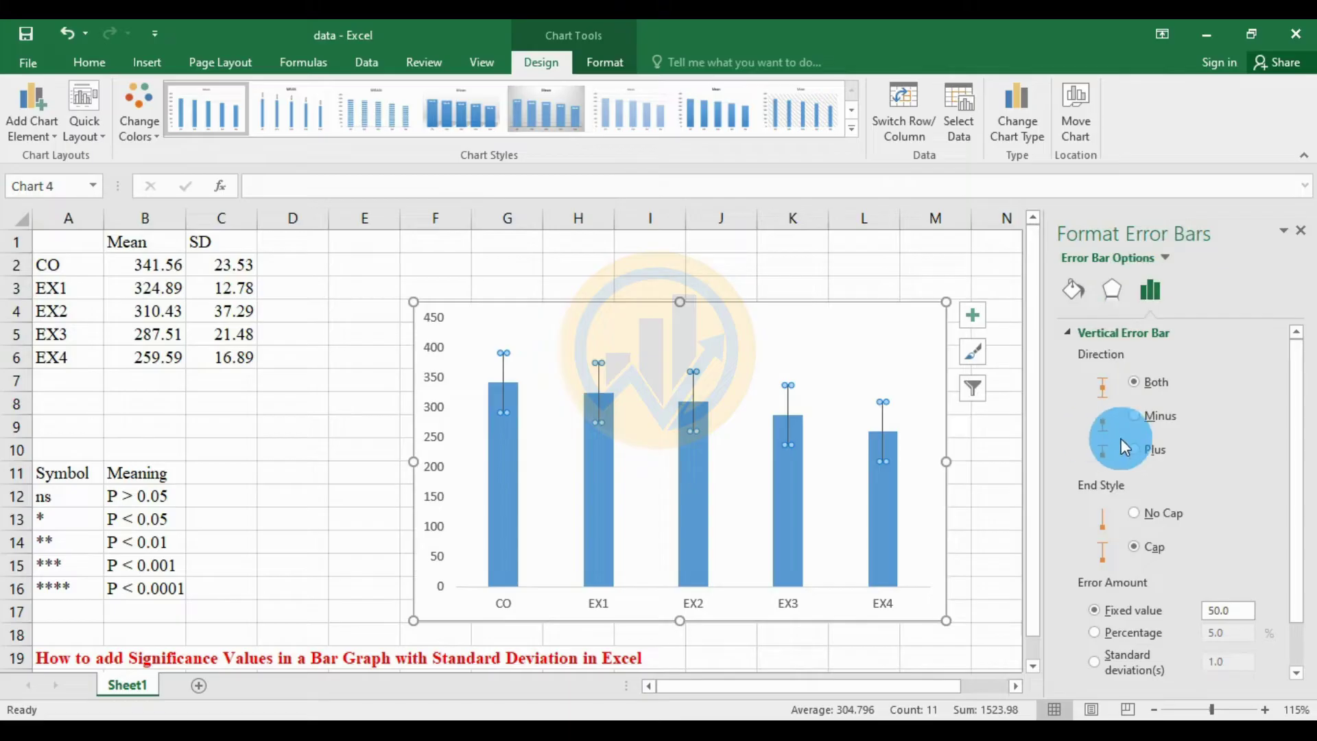
scroll(1125, 447, down, 1)
click(1097, 661)
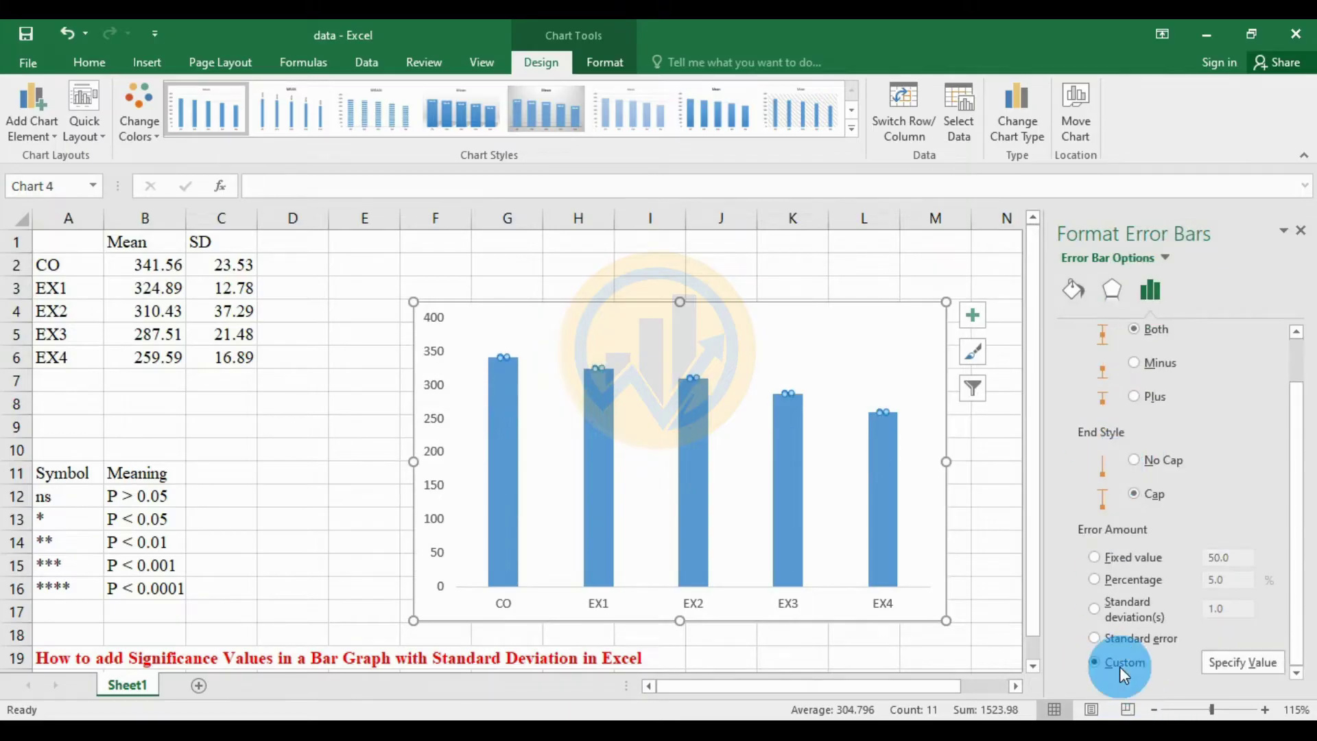
click(1258, 665)
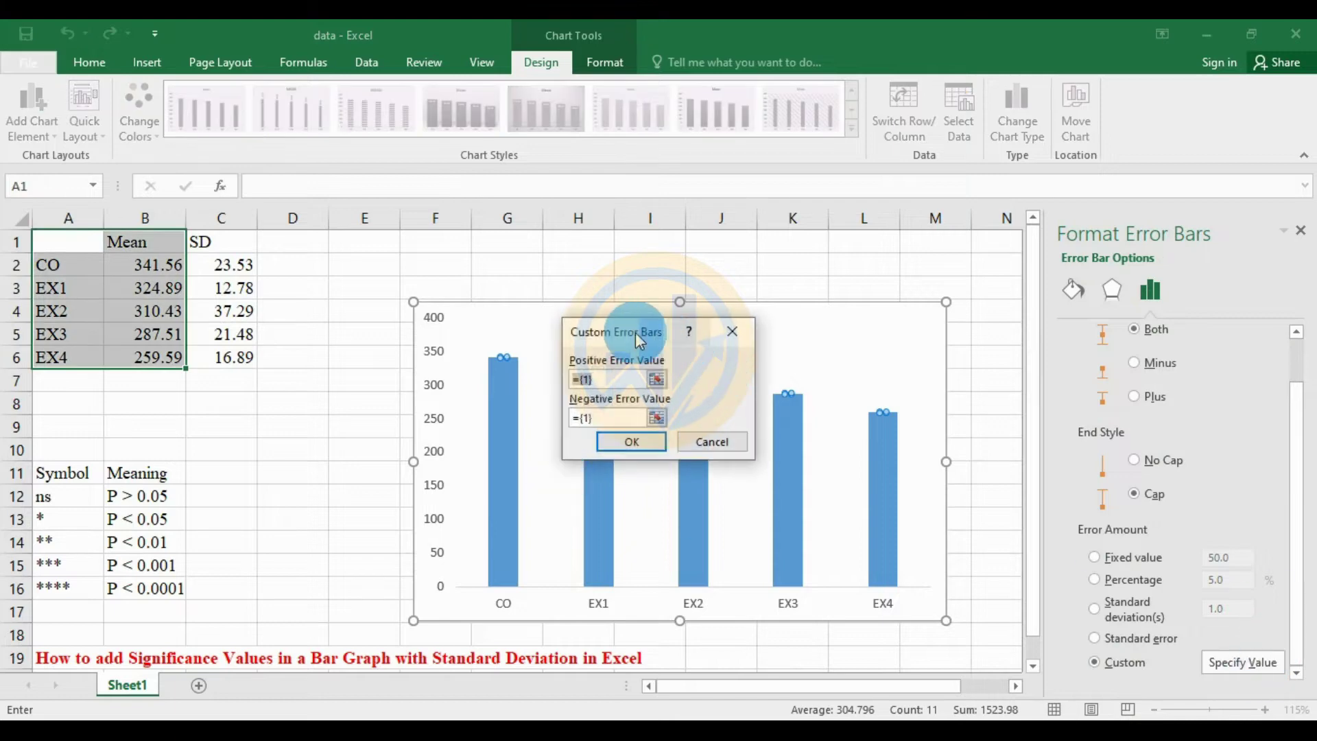
Enter 23.53;12.78;37.29;21.48;16.89 as the positive error values.
drag(640, 341, 767, 312)
click(725, 353)
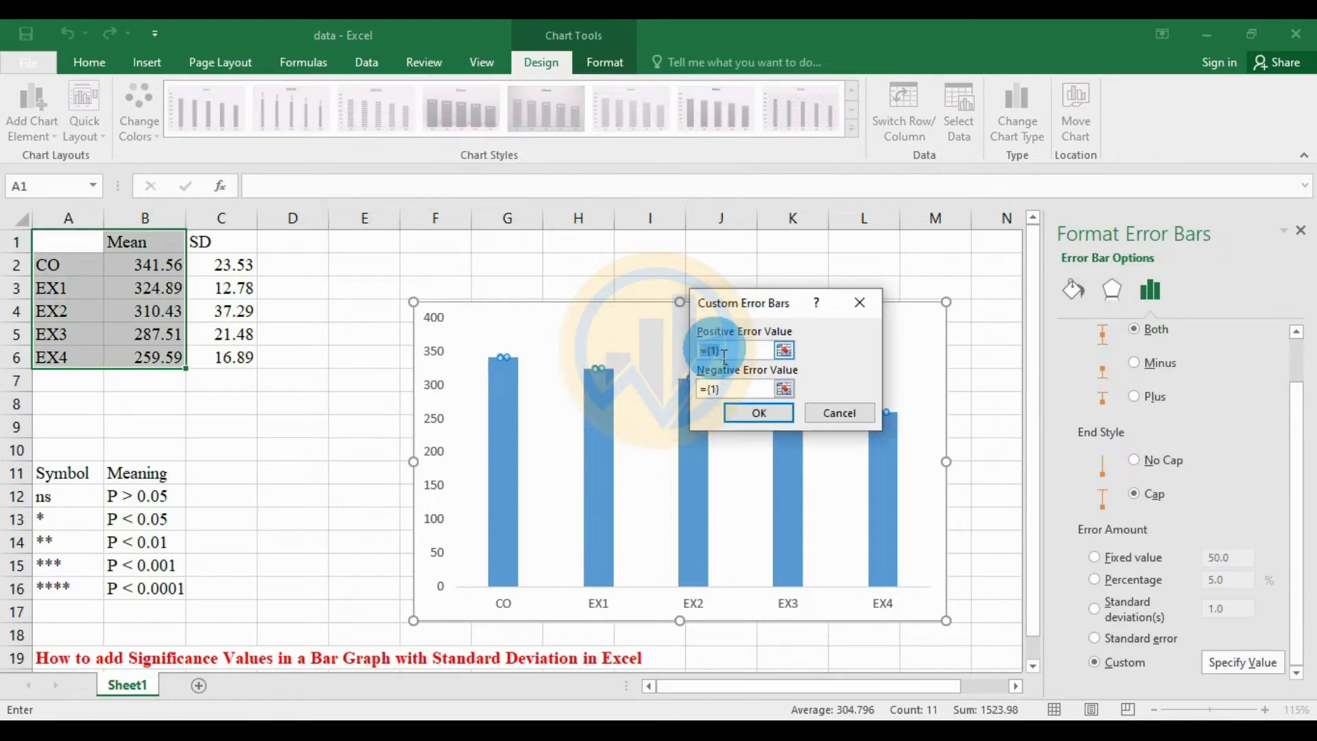
click(743, 414)
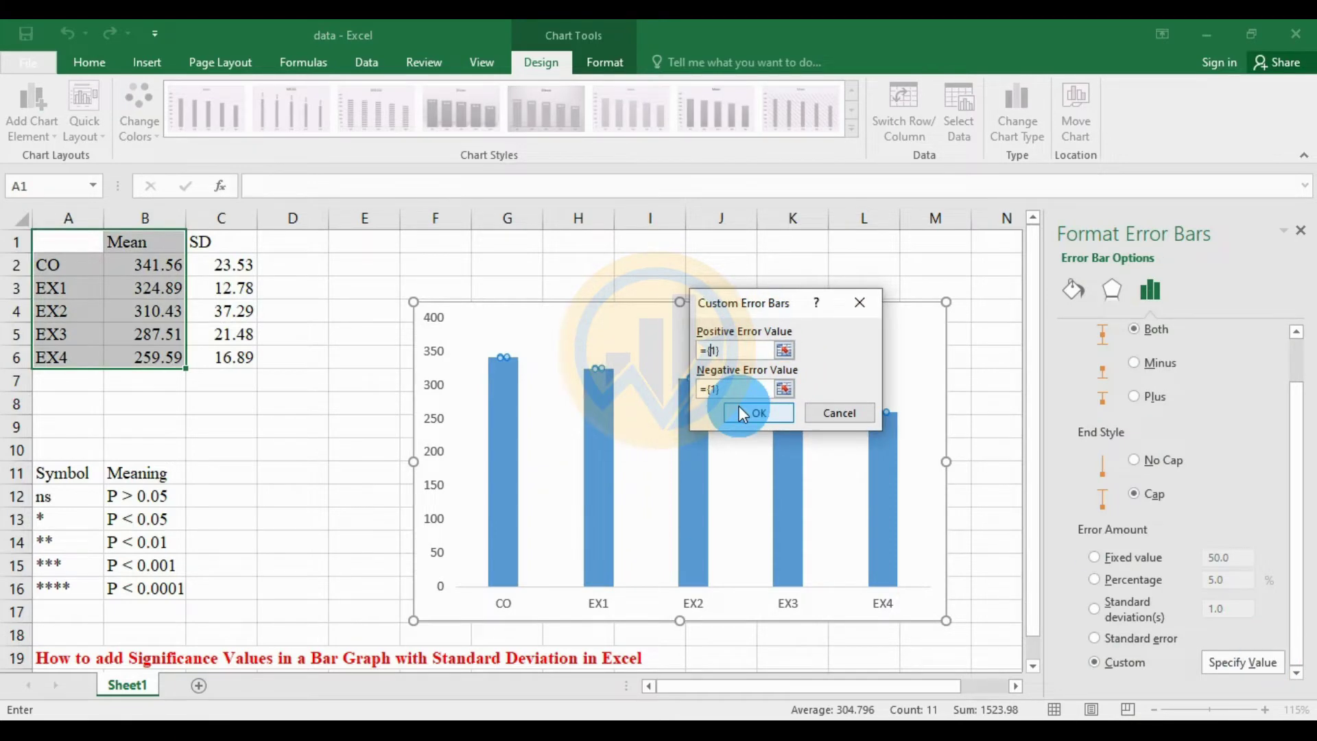
key(Delete)
key(Delete)
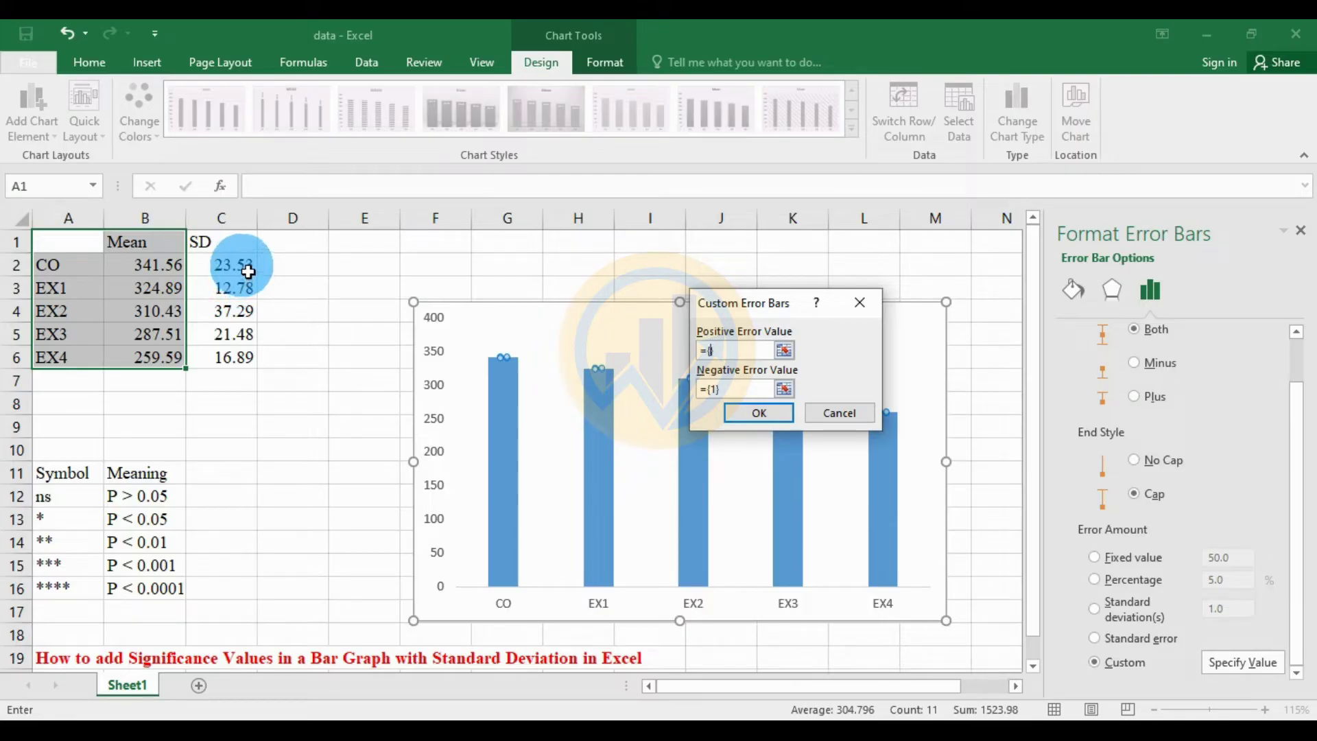
text(23.)
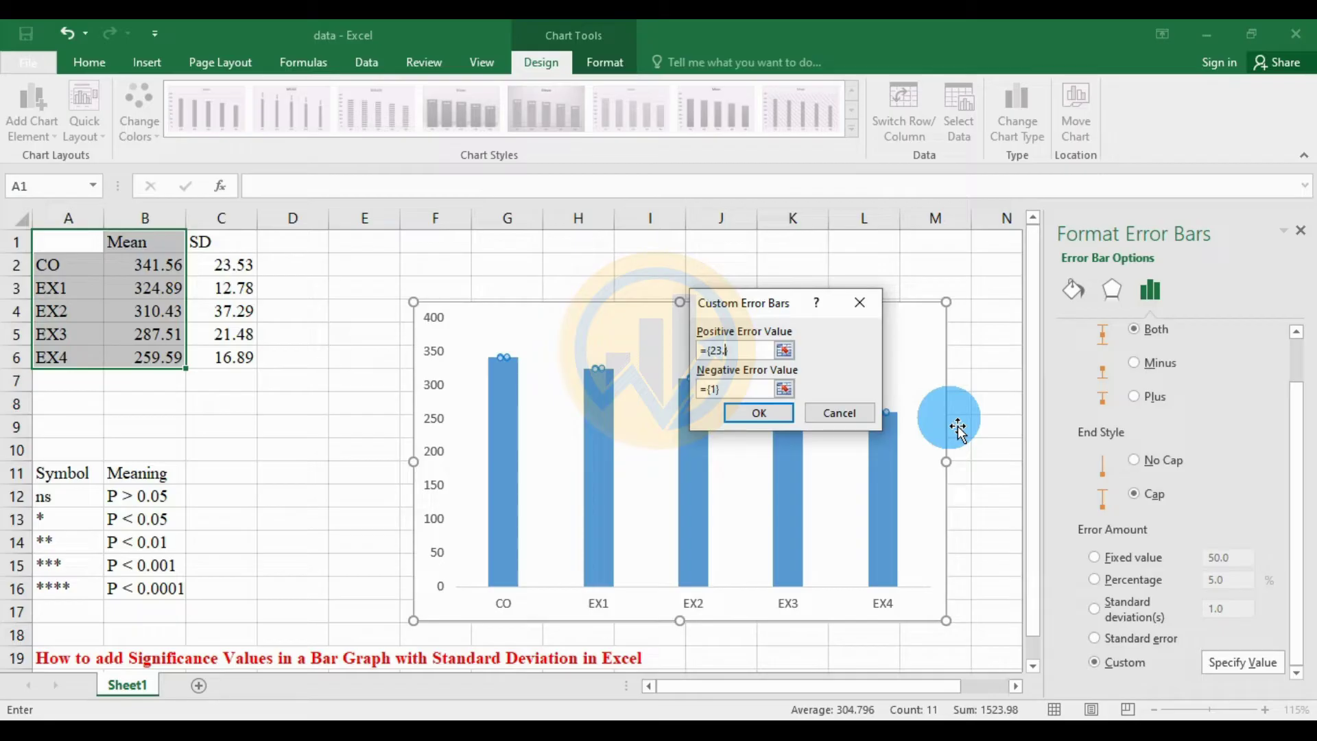
text(53;)
text(12)
text(.78;)
text(37.)
text(29;)
text(21)
text(.48;)
text(16)
text(.889)
key(BackSpace)
key(BackSpace)
text(9)
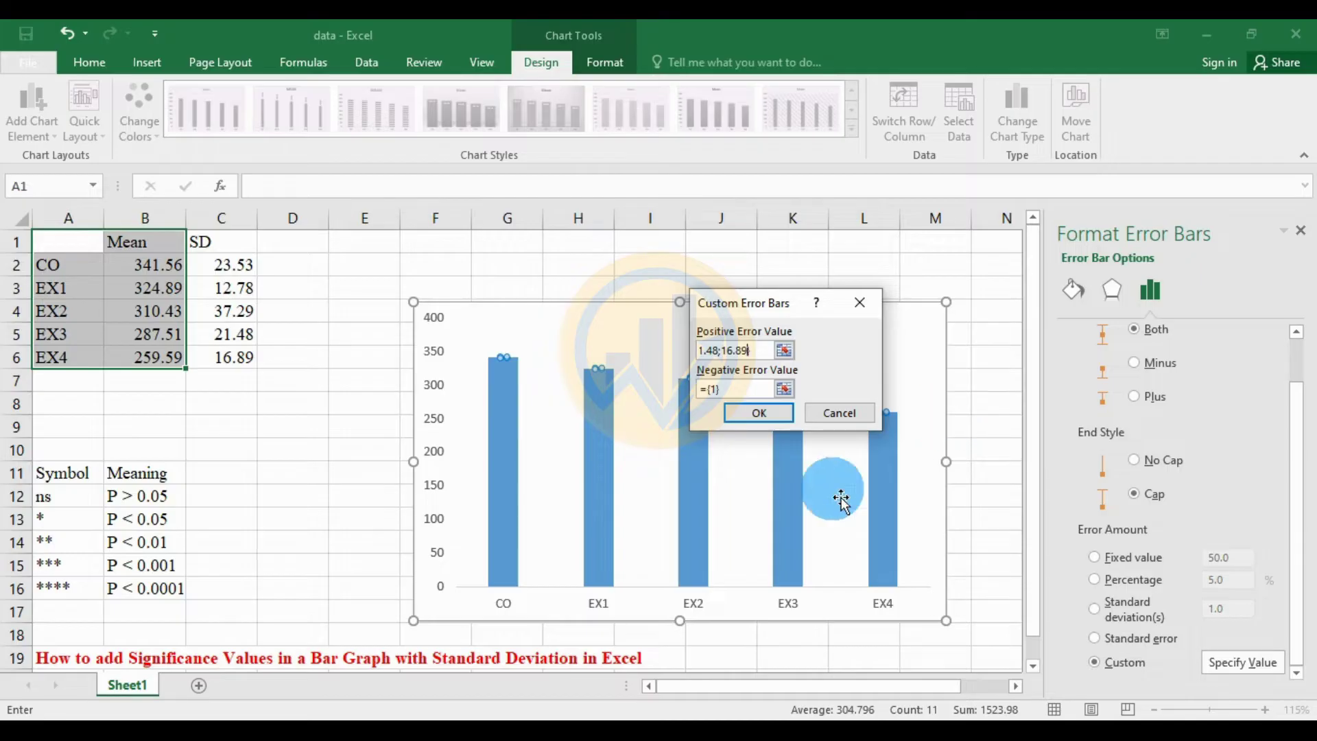
Enter the same SD values as negative error values and apply the error bars.
click(725, 397)
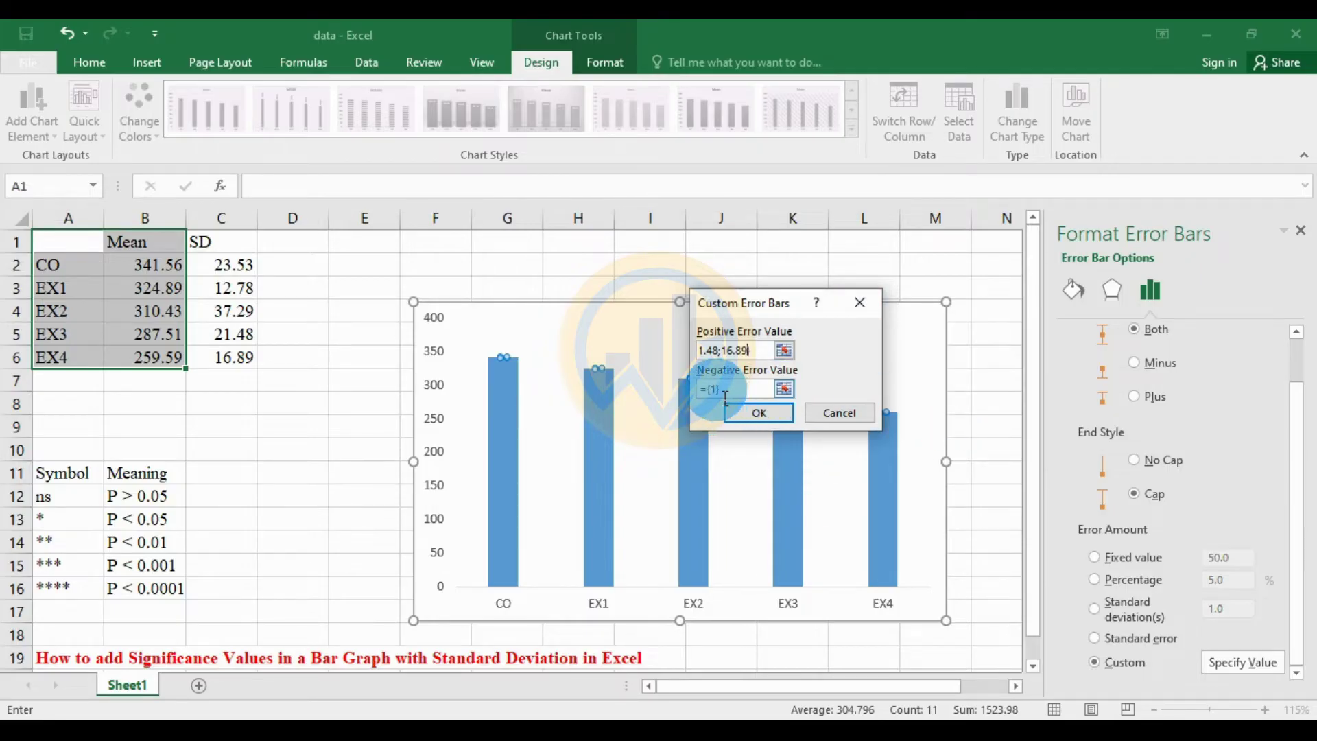
key(BackSpace)
text(23.)
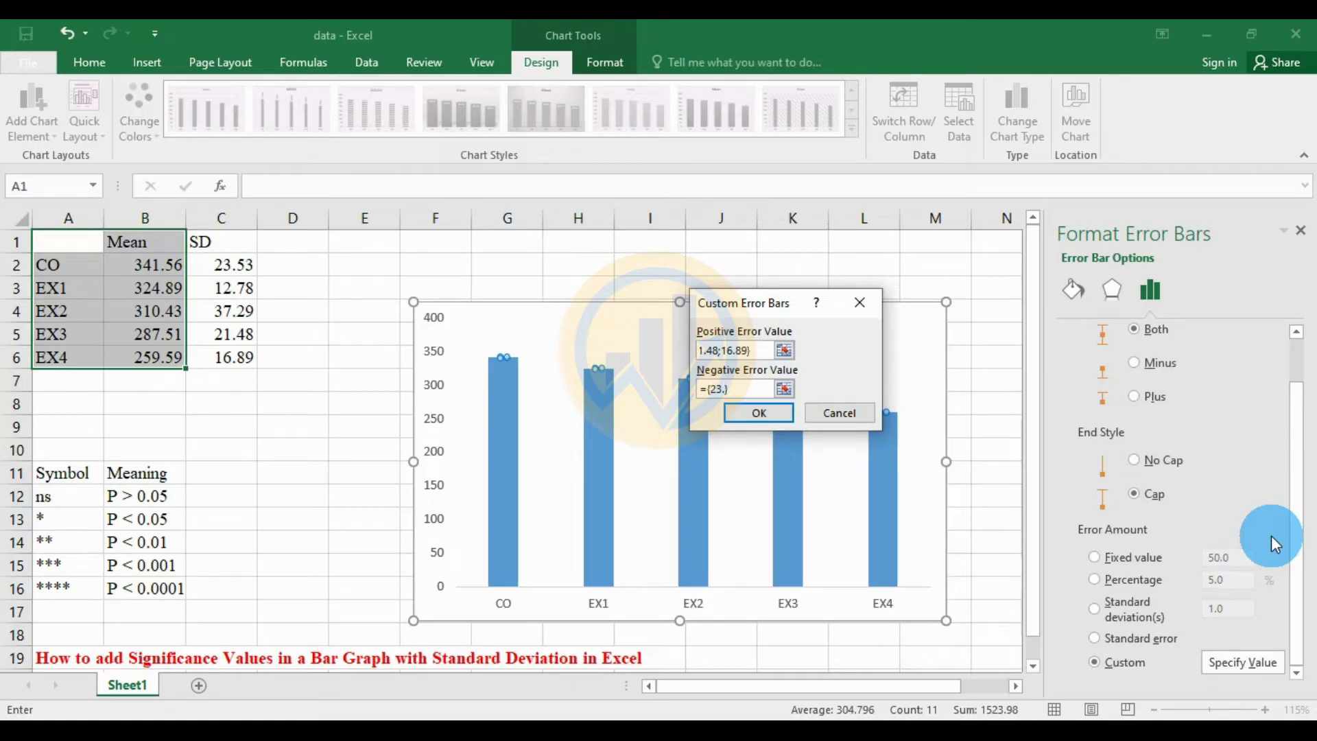
text(3;12.78;37.29;21.48;16.89)
click(774, 413)
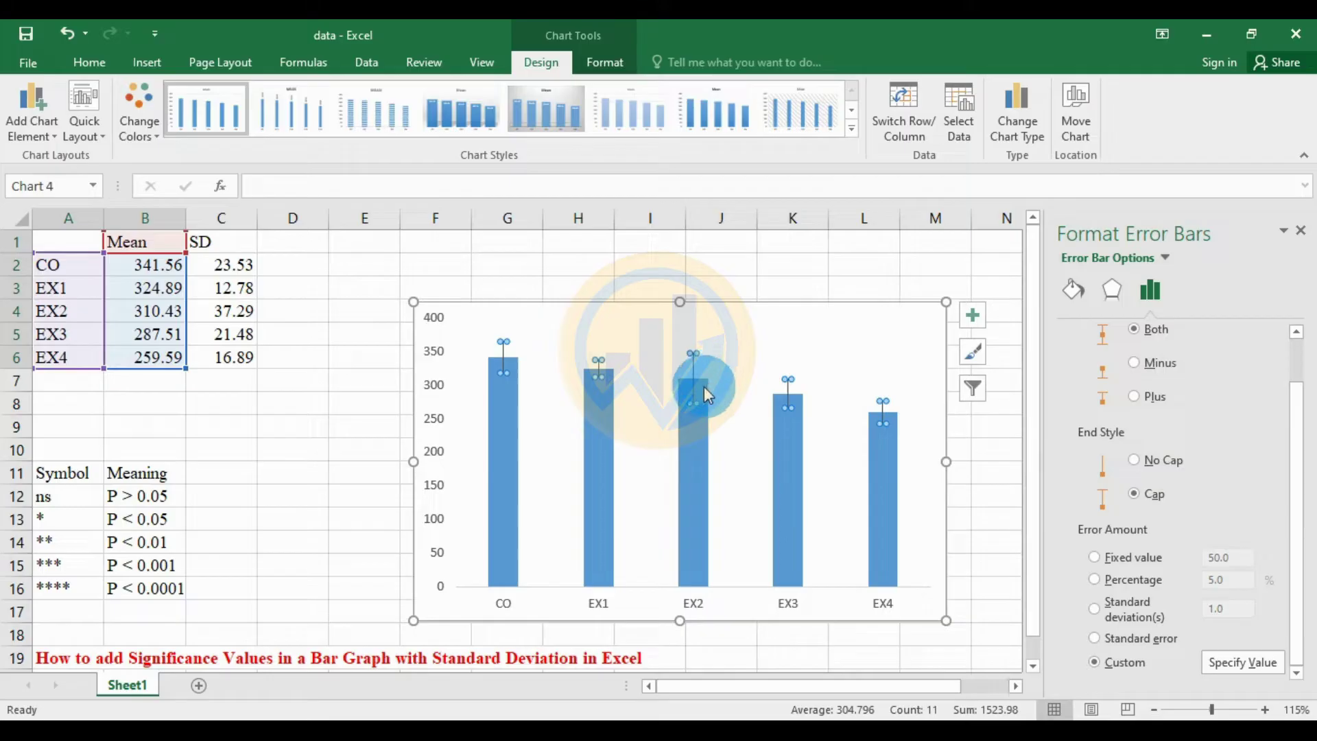
Apply the Subtle Effect - Blue, Accent 5 shape style to the Mean bars.
mouse_move(708, 396)
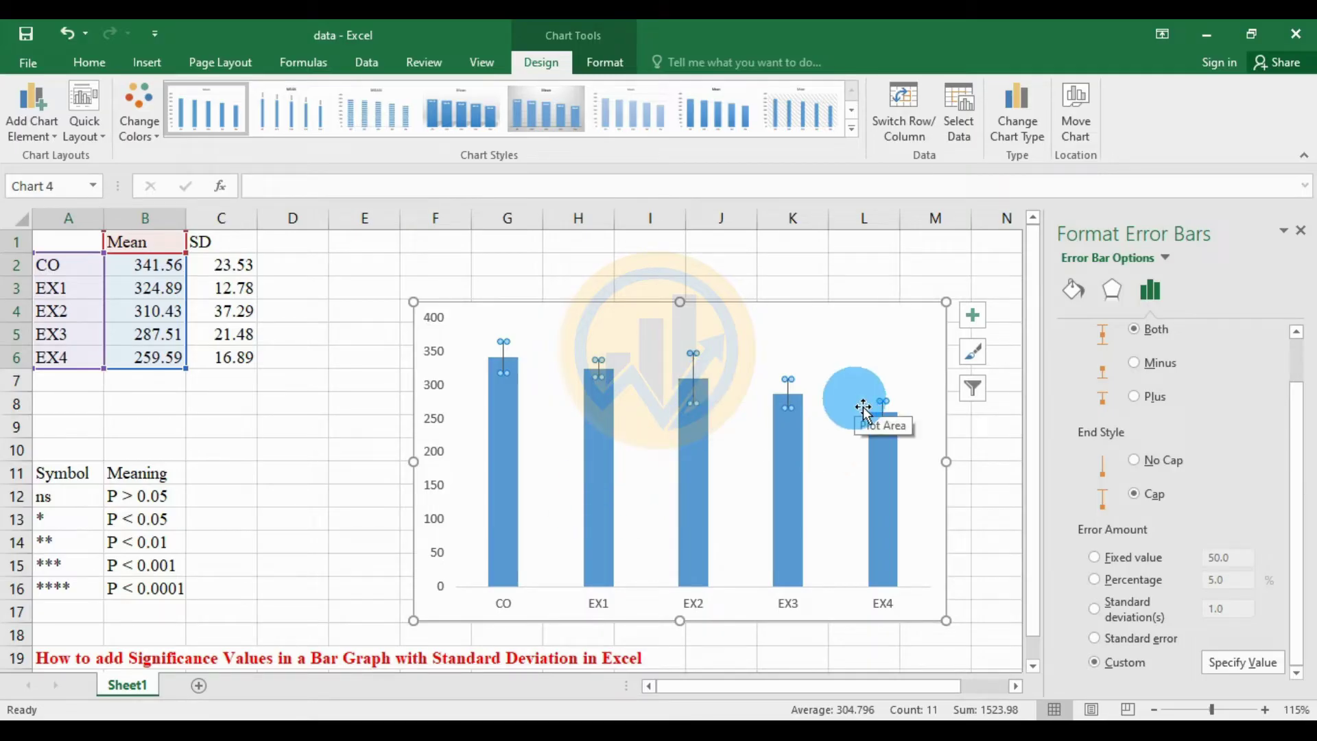
click(504, 453)
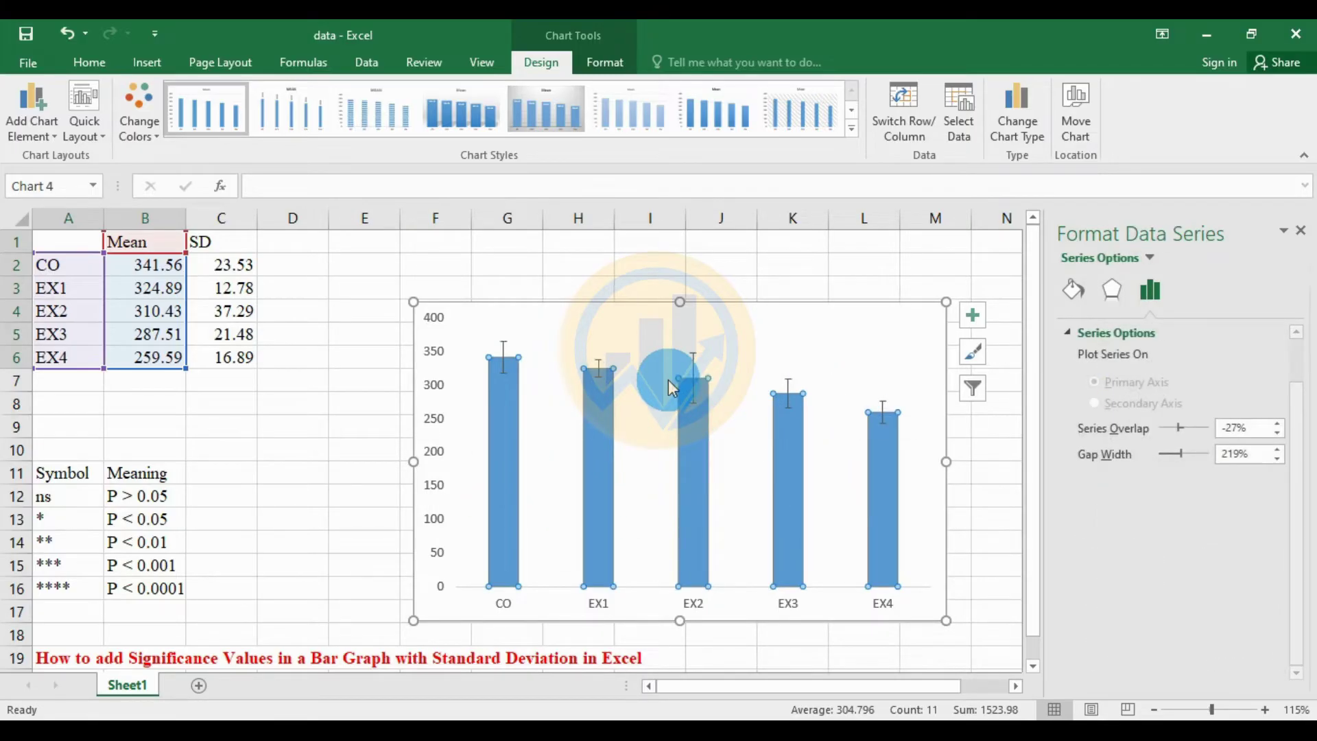
click(602, 64)
click(456, 129)
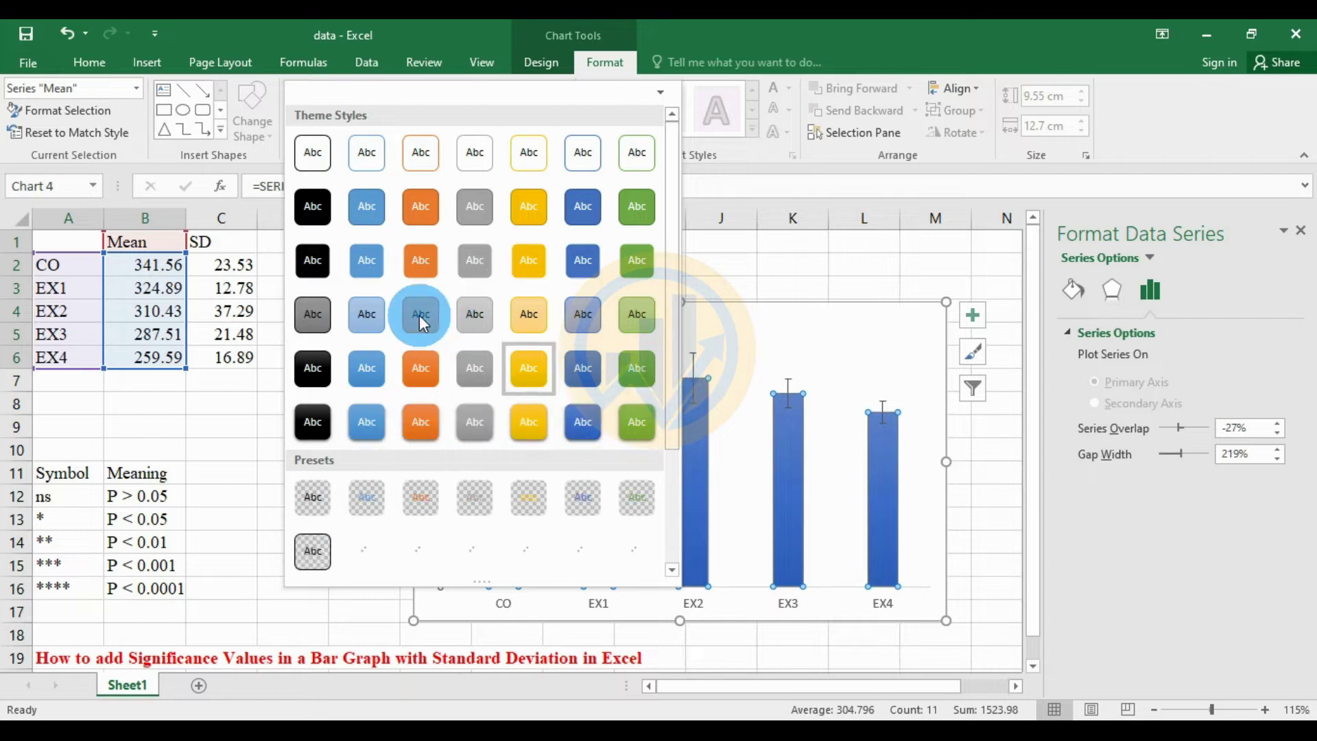
click(584, 319)
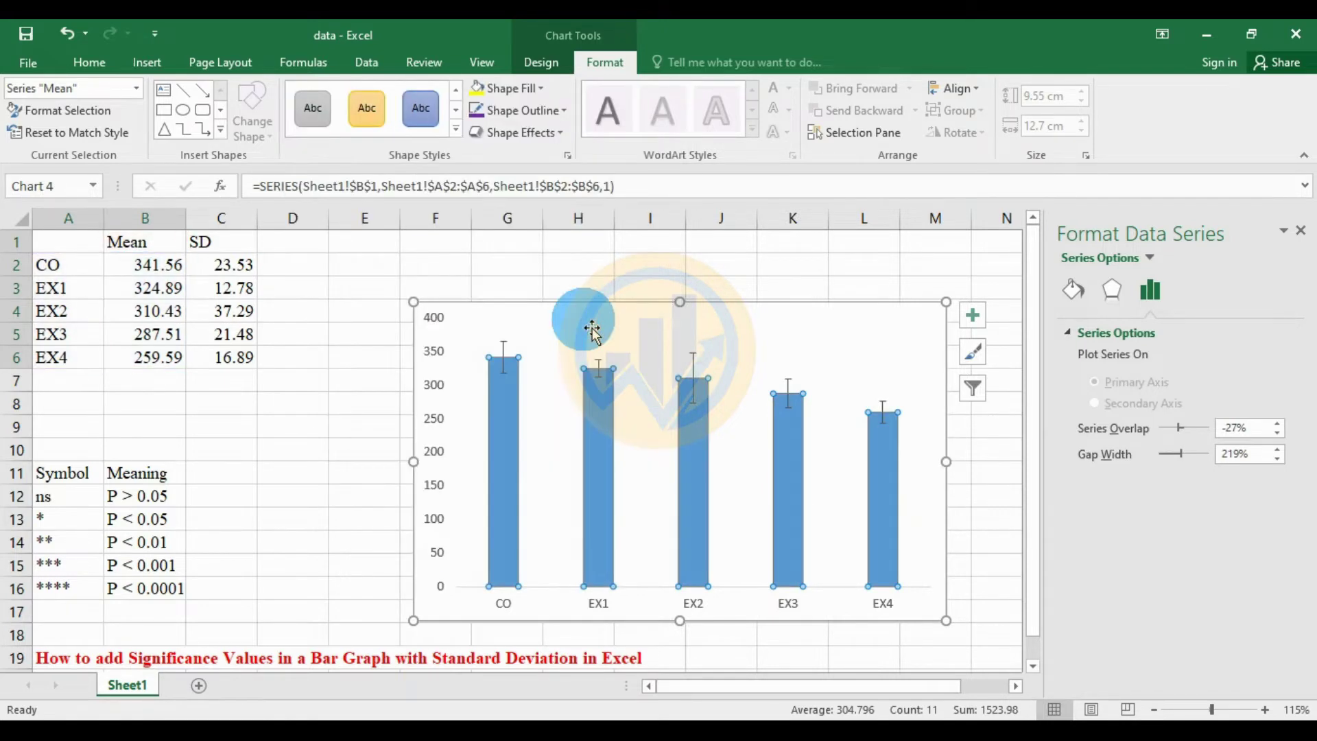
Fill the CO bar red and the EX1 bar green.
click(576, 443)
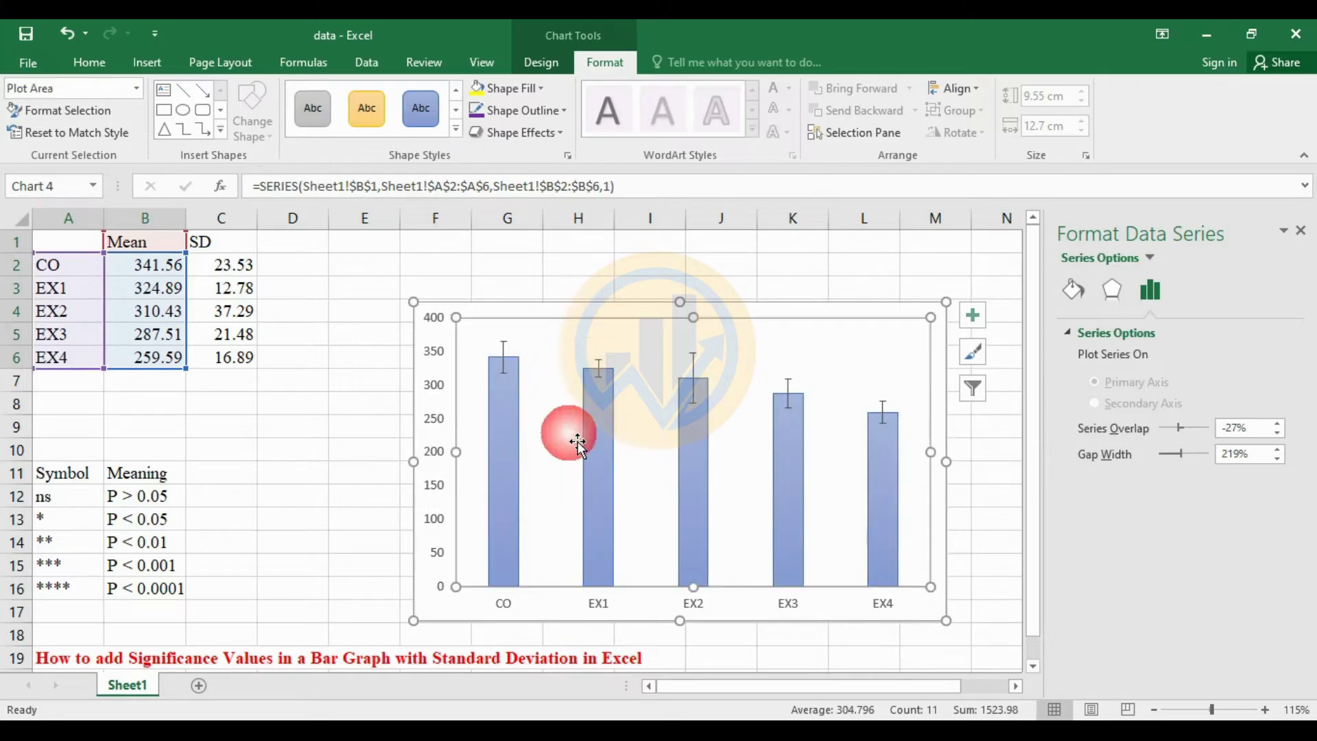
click(504, 475)
click(496, 475)
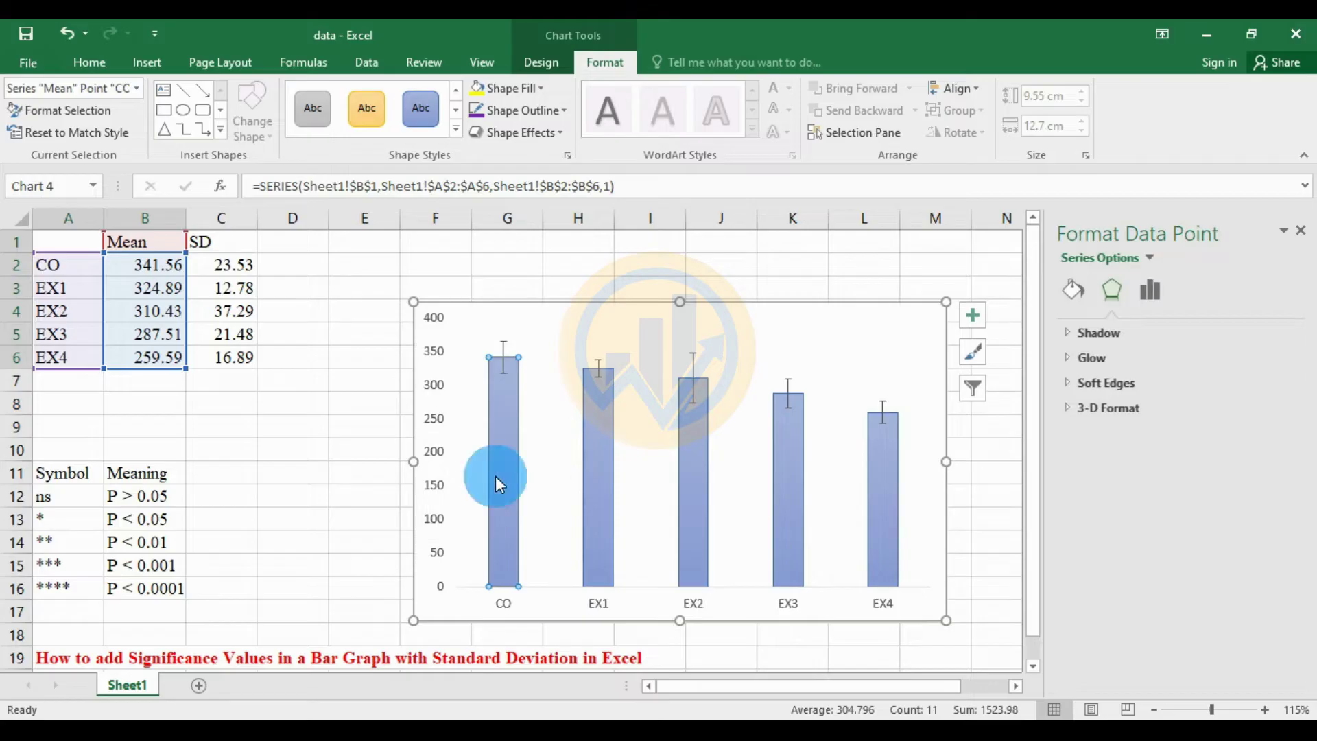
click(538, 86)
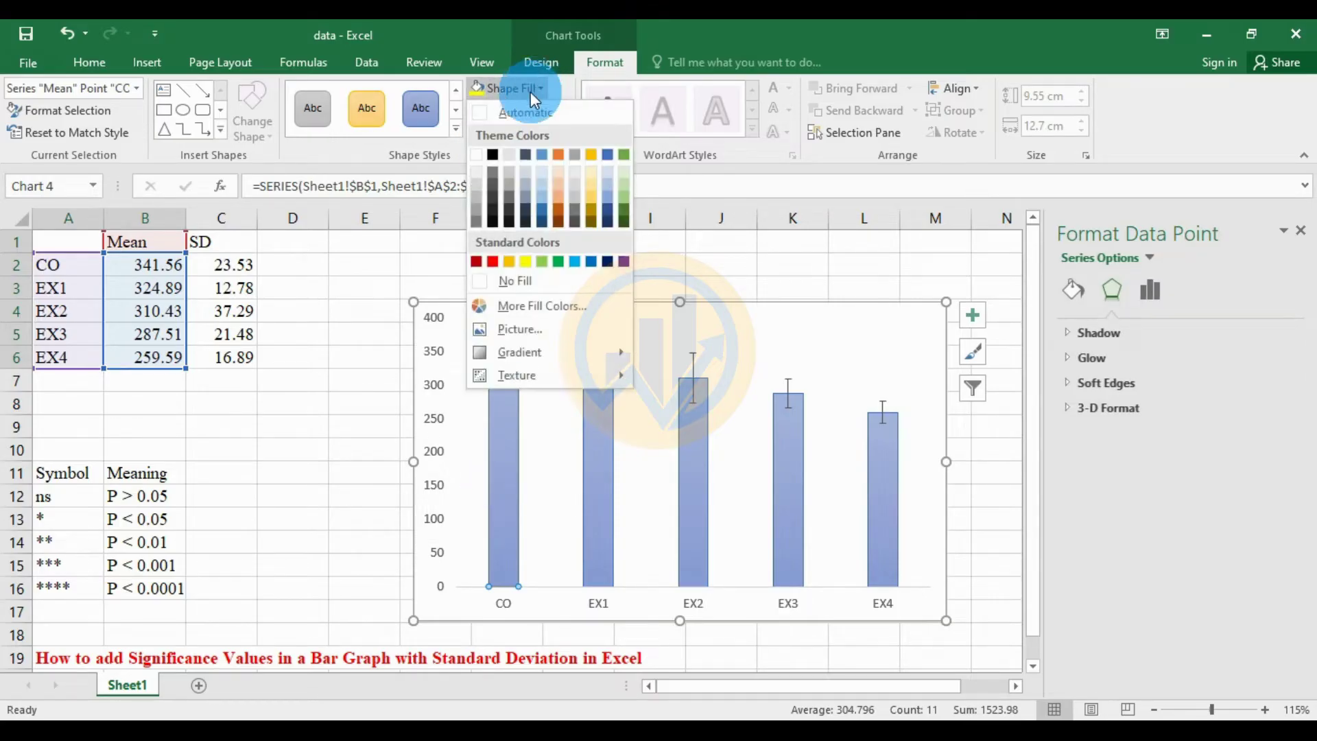
click(495, 260)
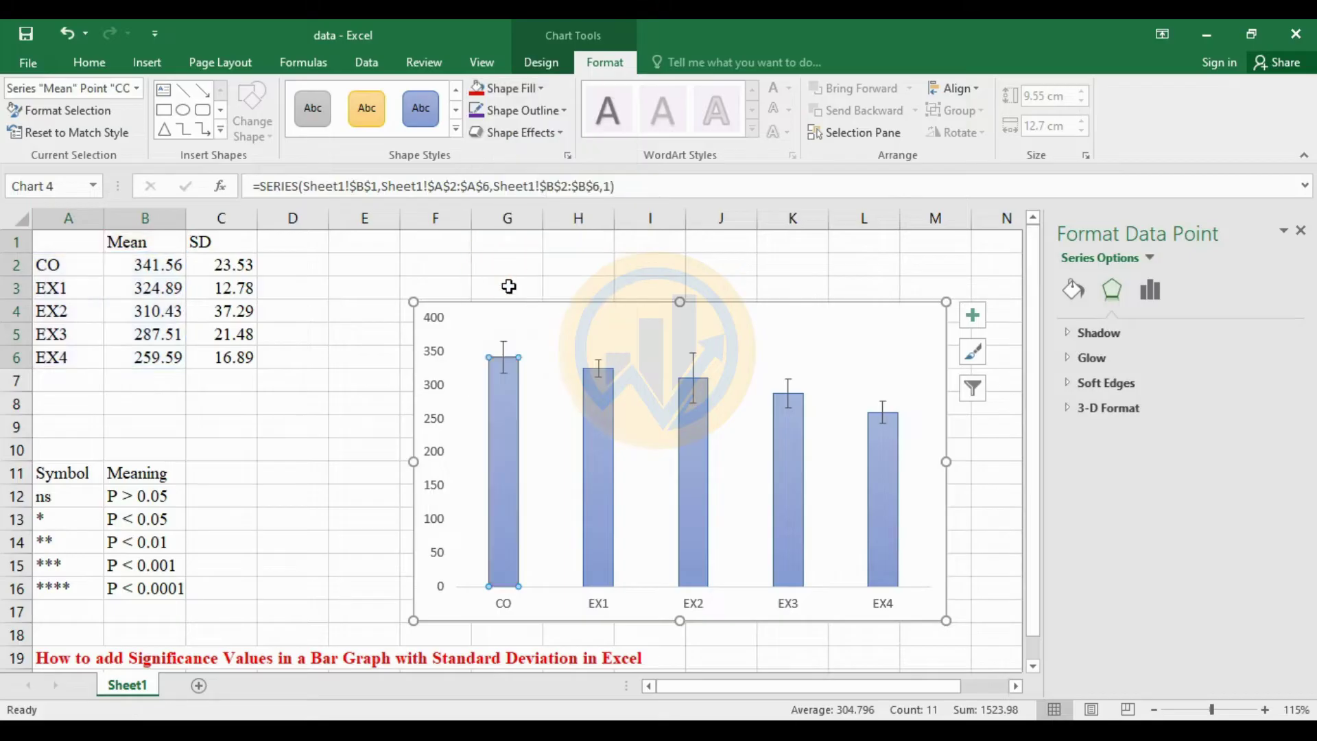
click(600, 470)
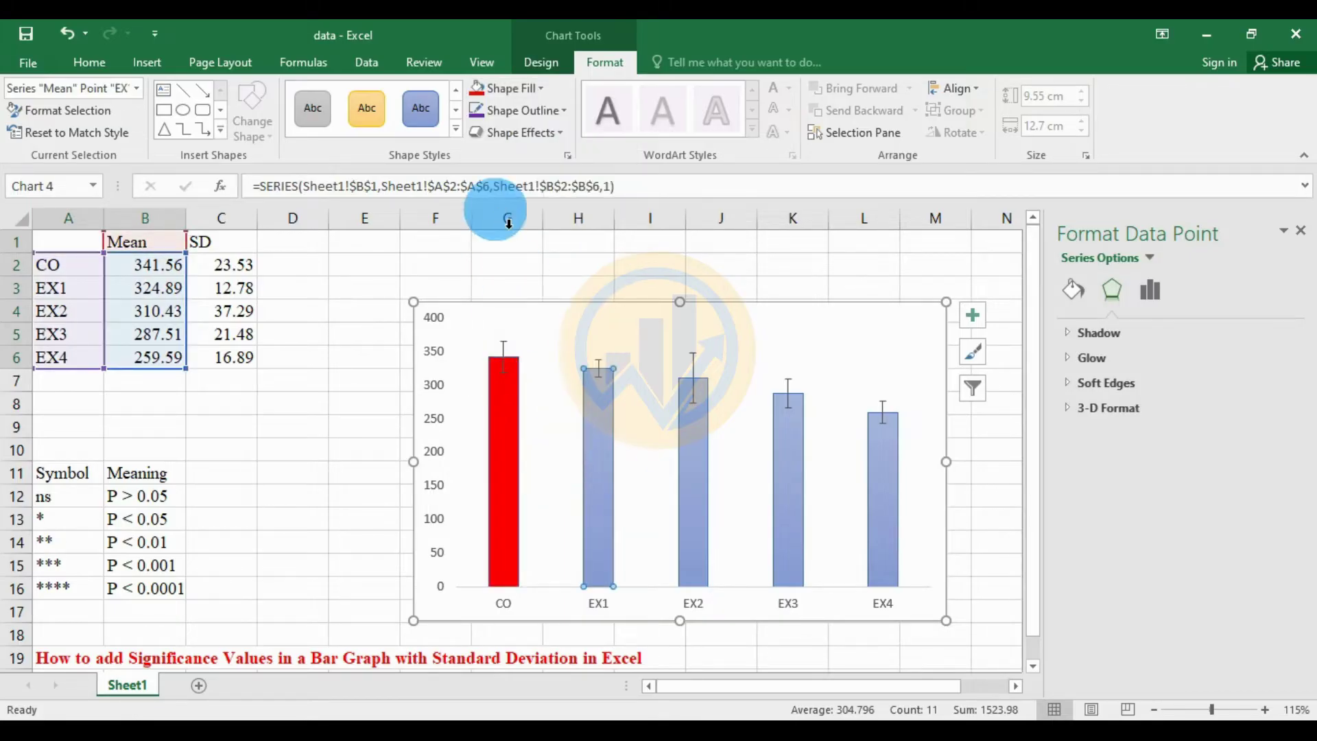
click(536, 87)
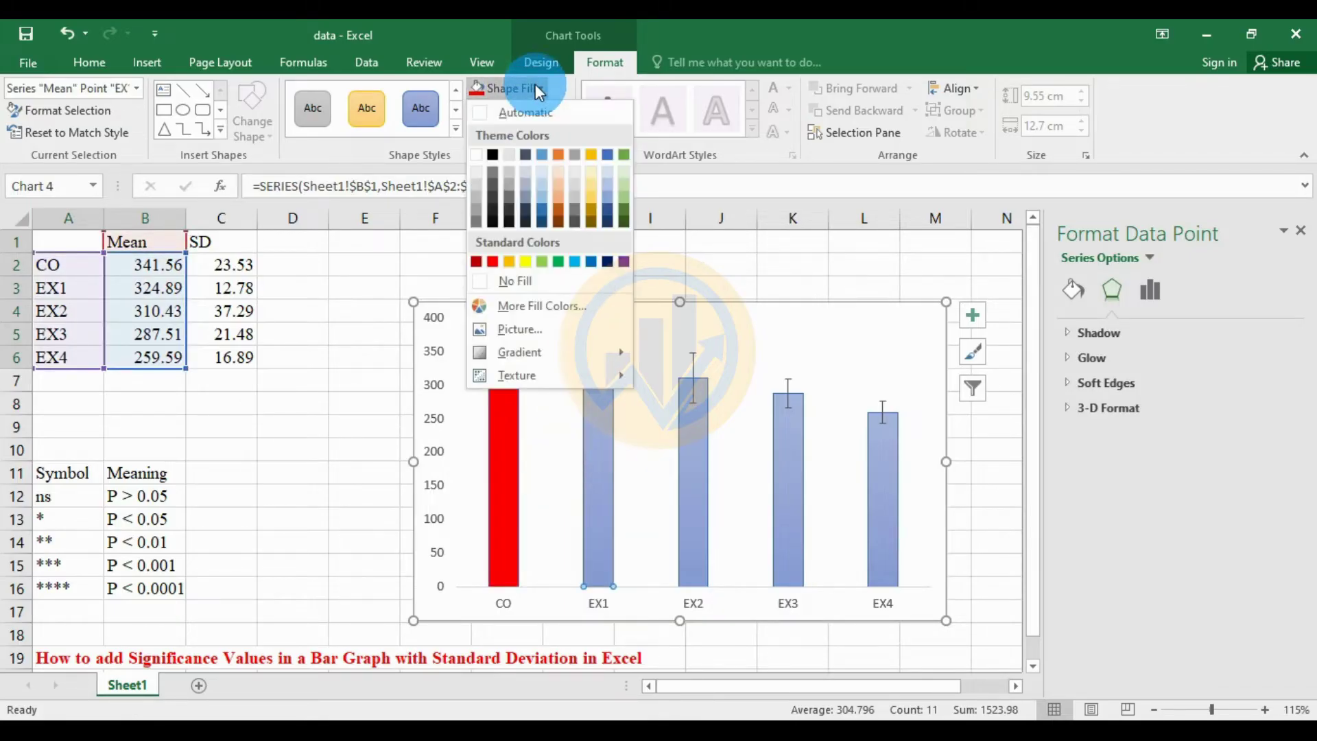
click(559, 262)
Fill the EX2 bar light blue, EX3 dark blue and EX4 purple.
click(704, 487)
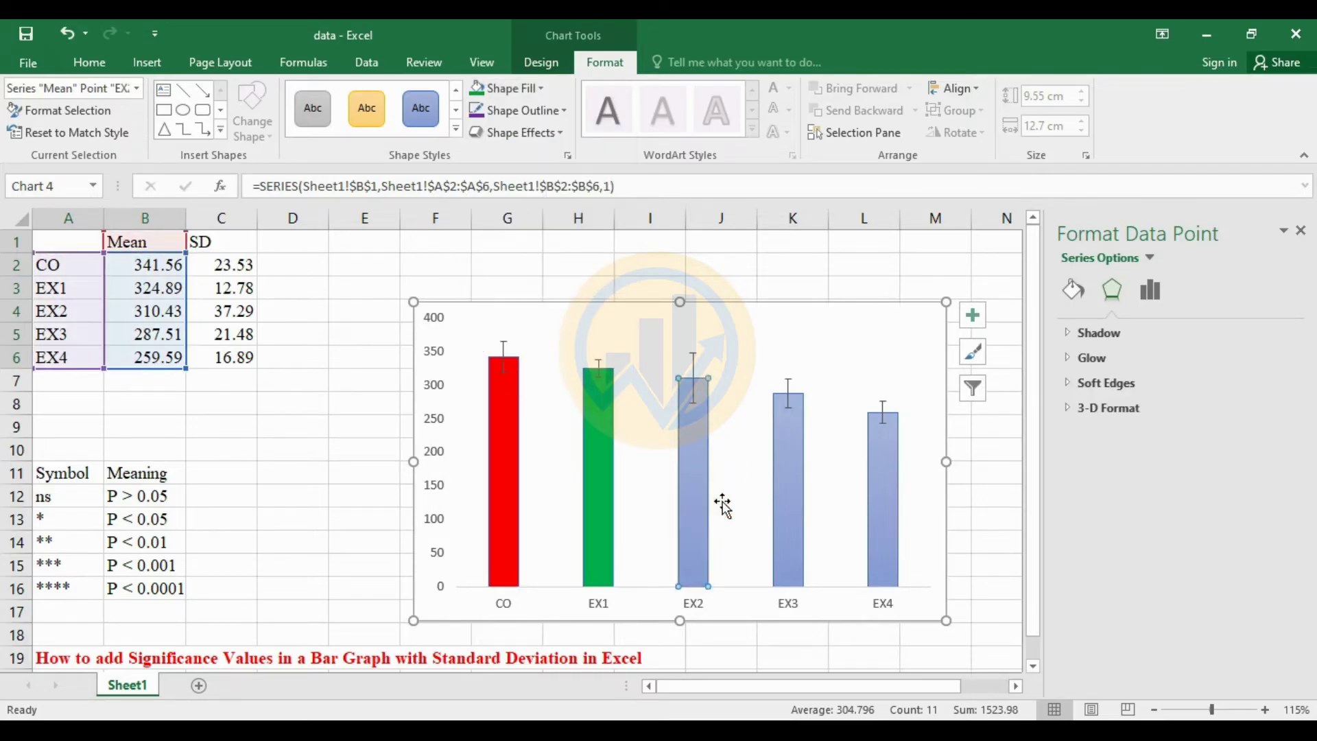
click(533, 90)
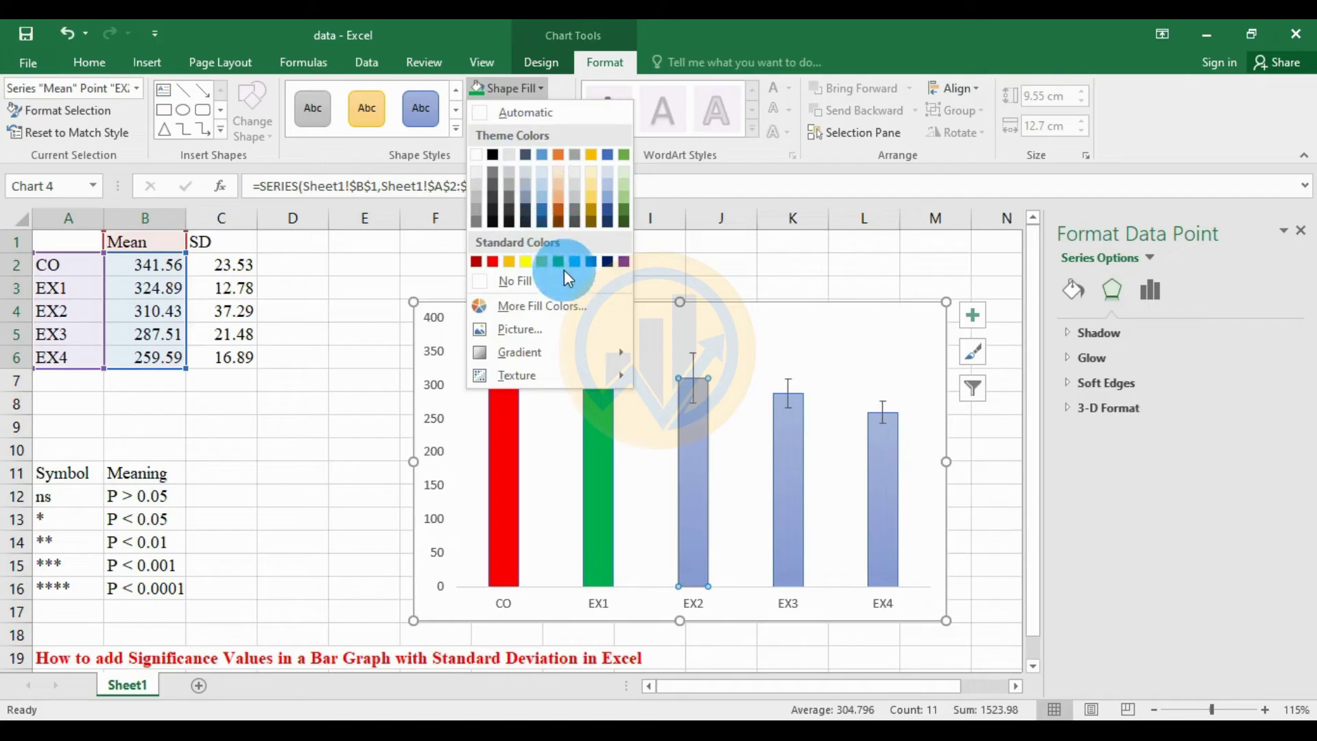
click(573, 261)
click(787, 447)
click(530, 96)
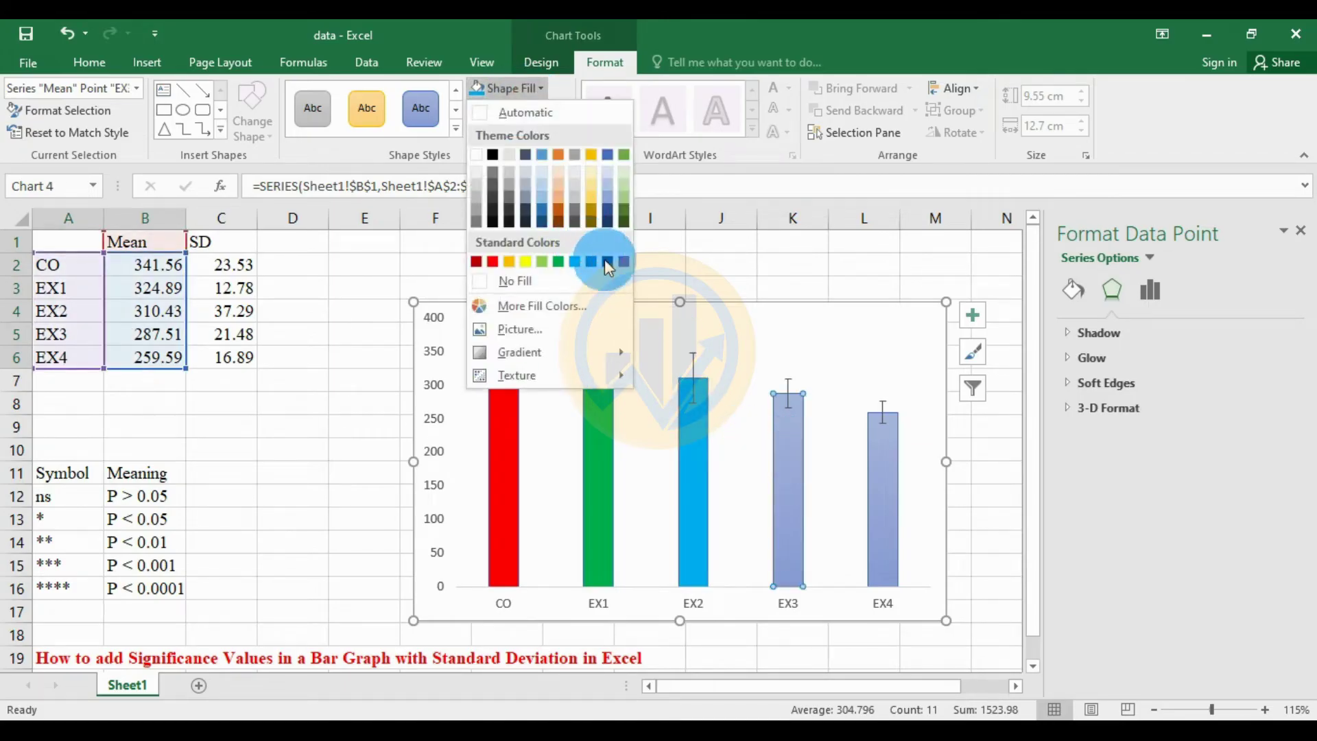
click(606, 261)
click(897, 497)
click(533, 85)
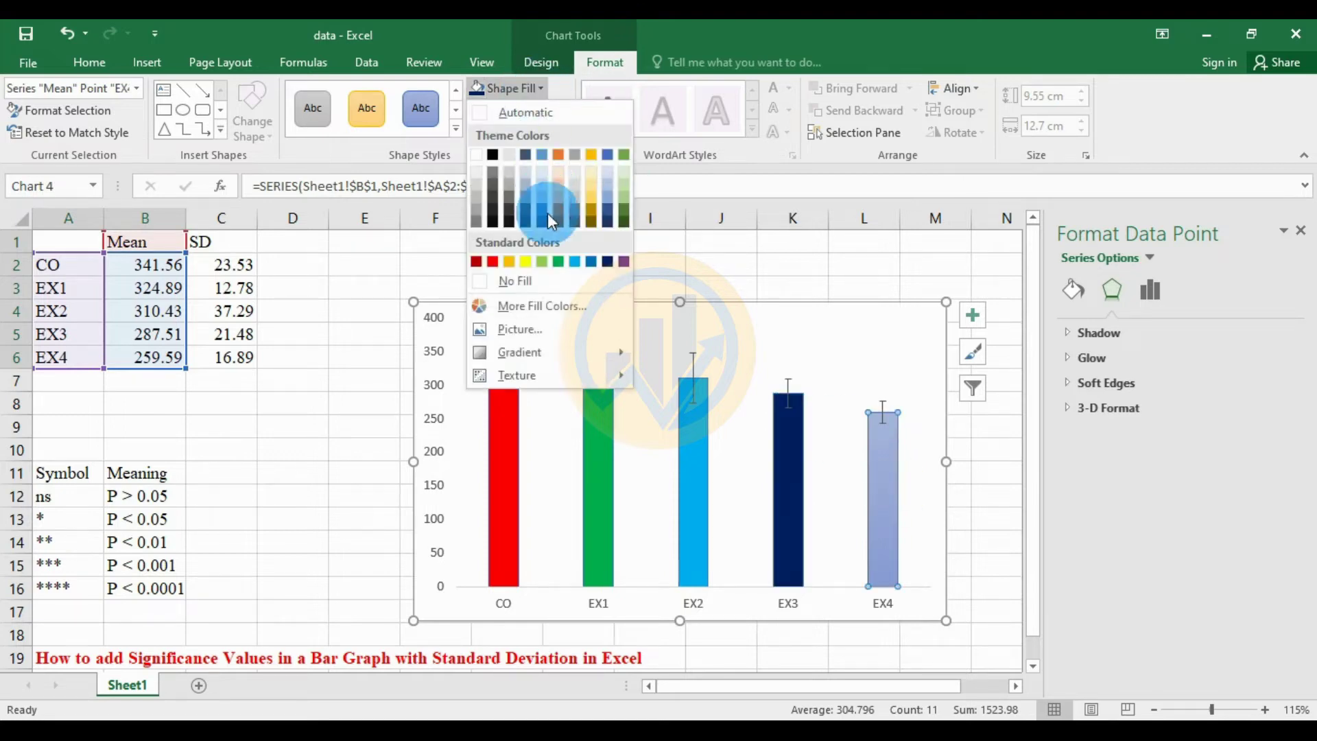
click(625, 262)
click(834, 343)
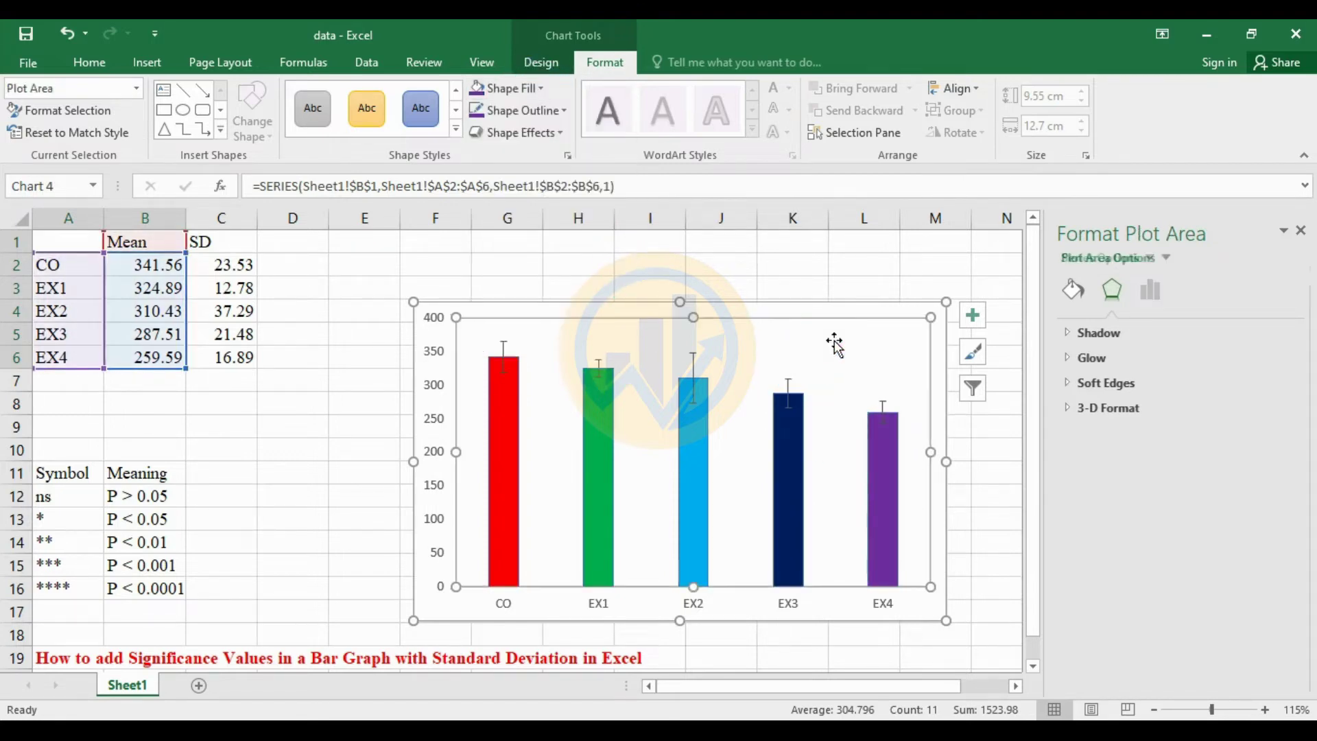
click(508, 455)
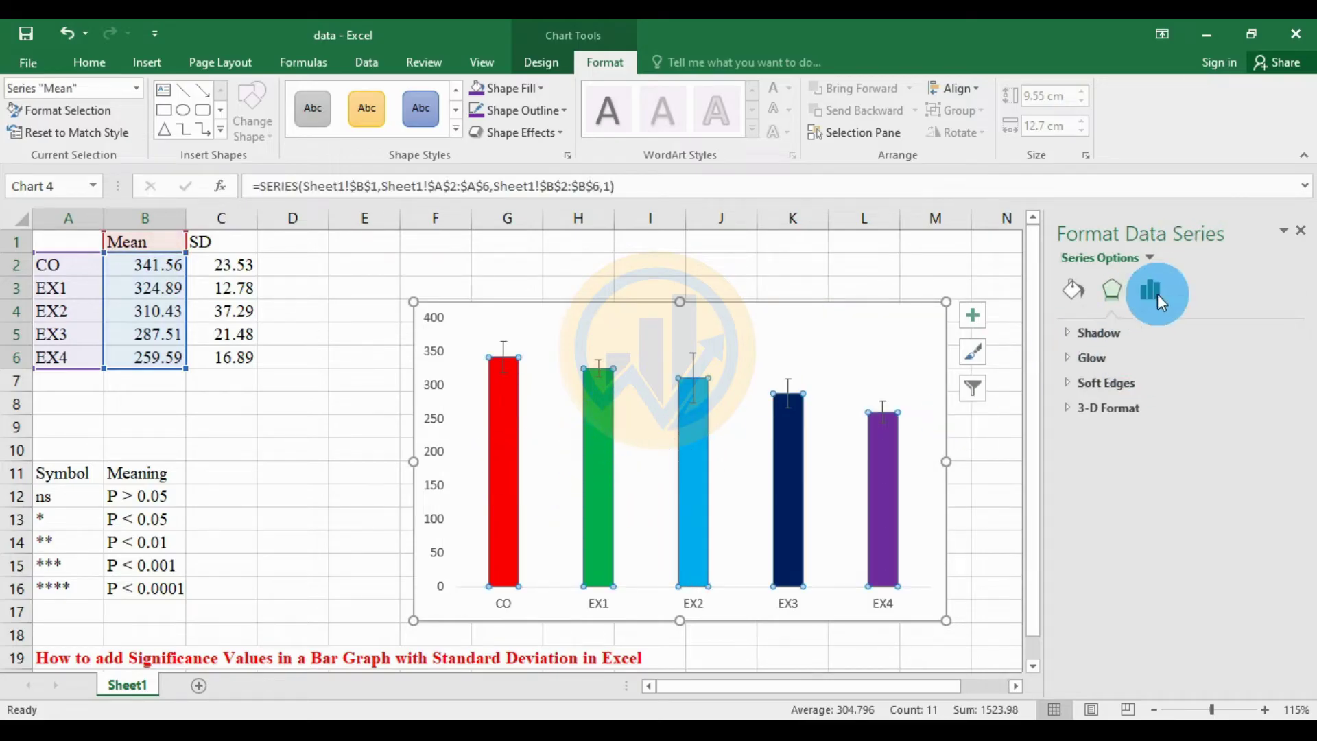
Reduce the series Gap Width from 219% to 112%.
click(1158, 294)
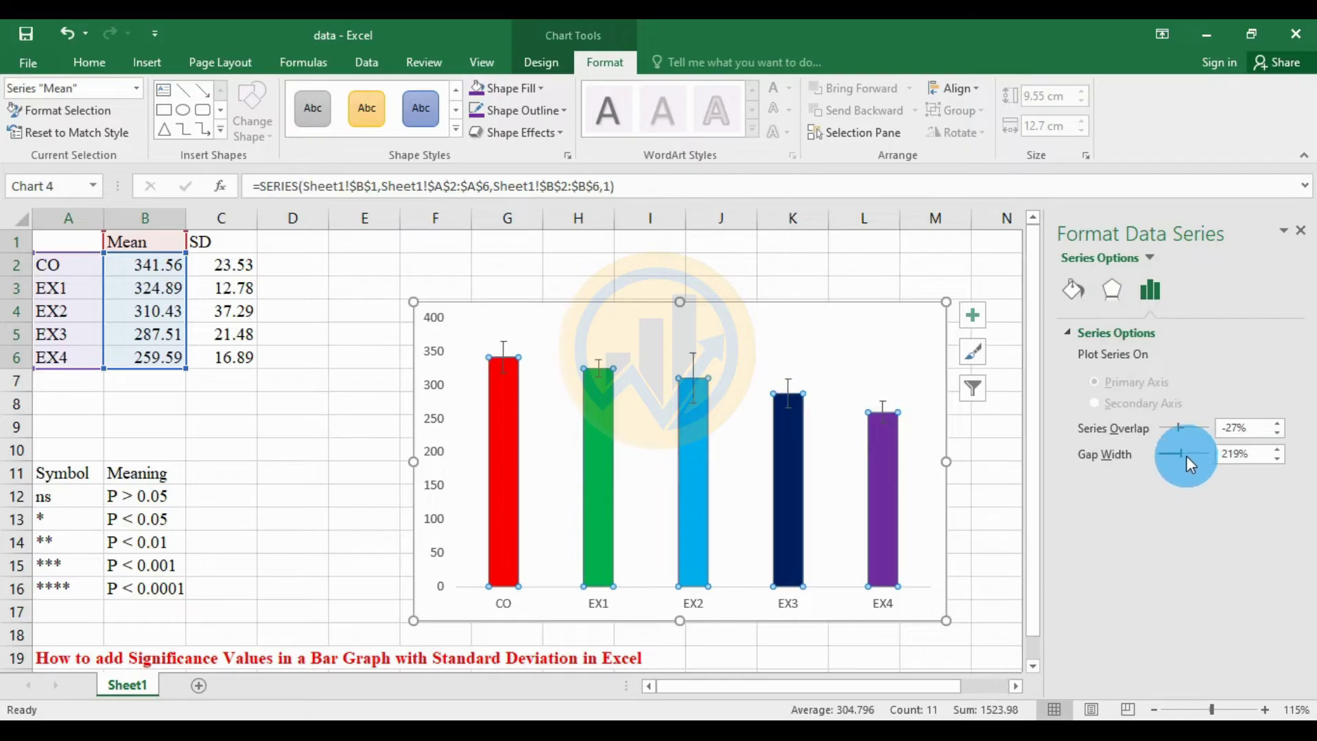
drag(1181, 454, 1171, 452)
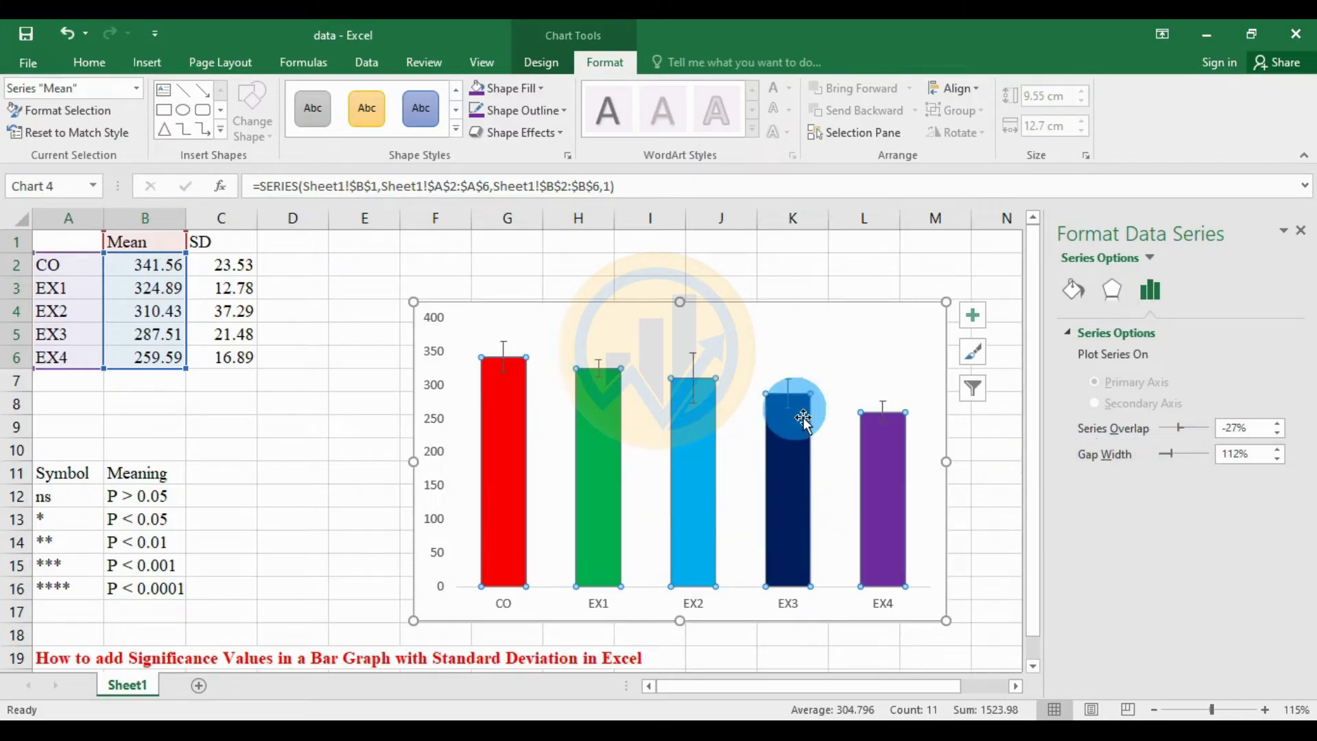
click(867, 359)
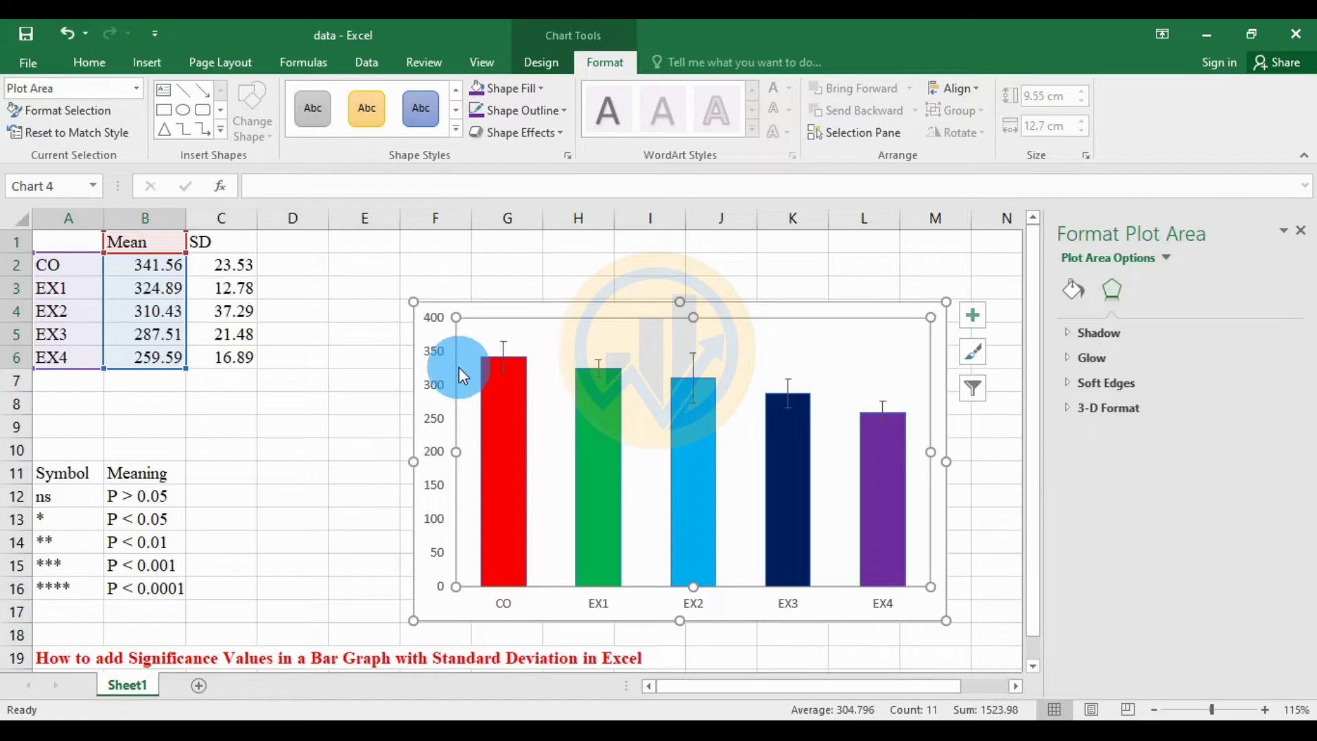
Set the vertical axis Bounds Maximum to 600.
click(439, 359)
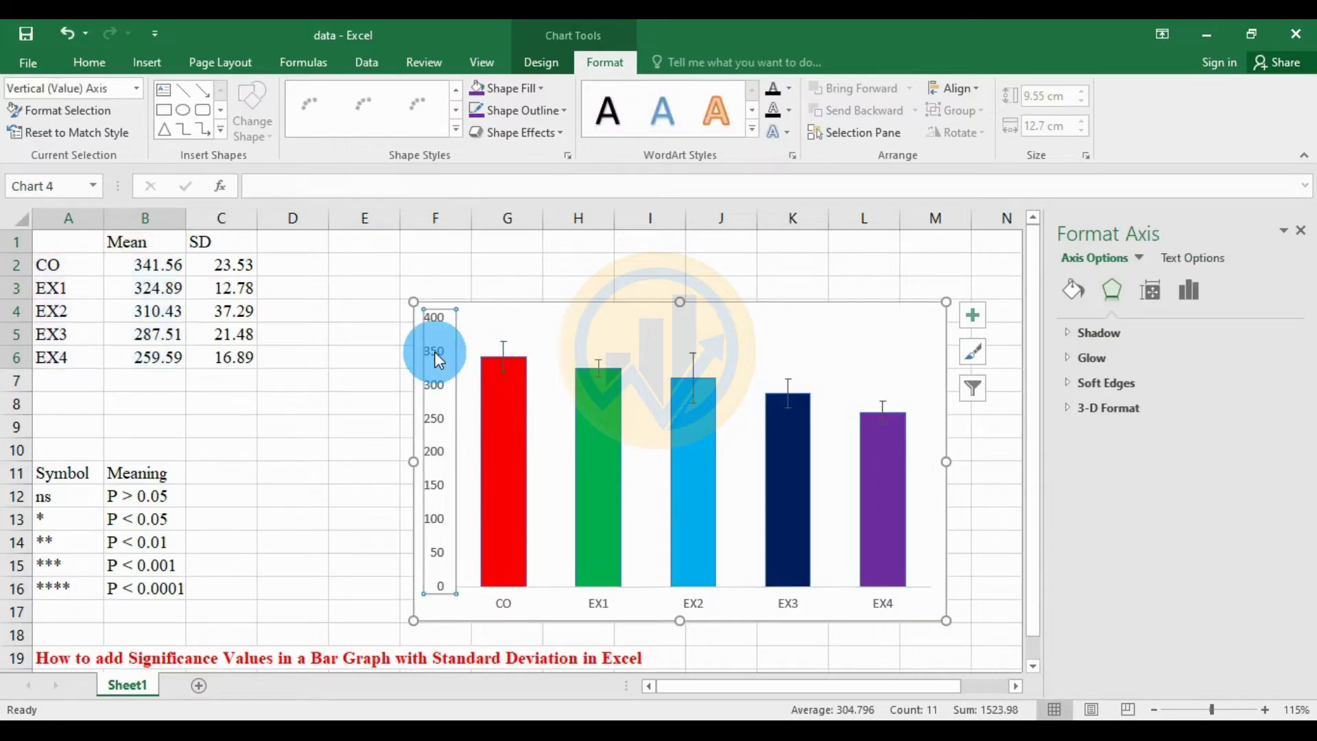
click(1190, 289)
click(1067, 332)
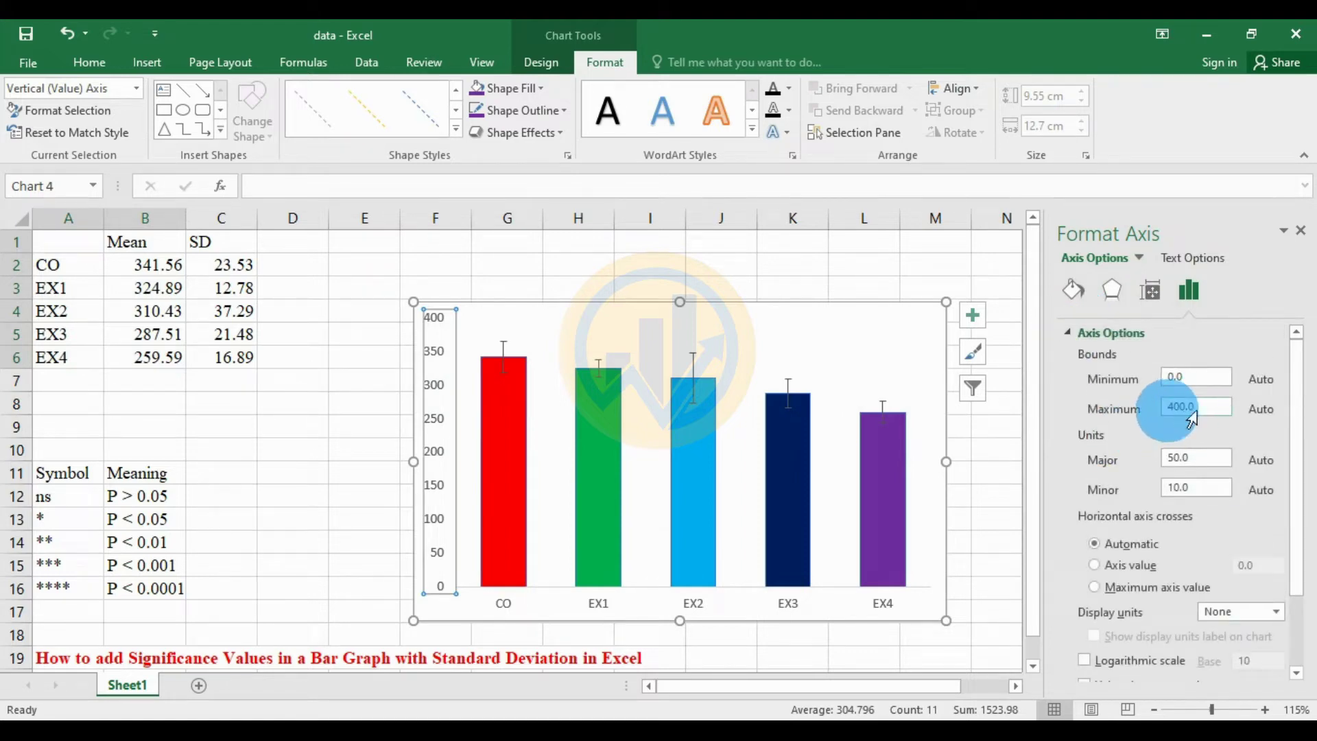
click(1212, 432)
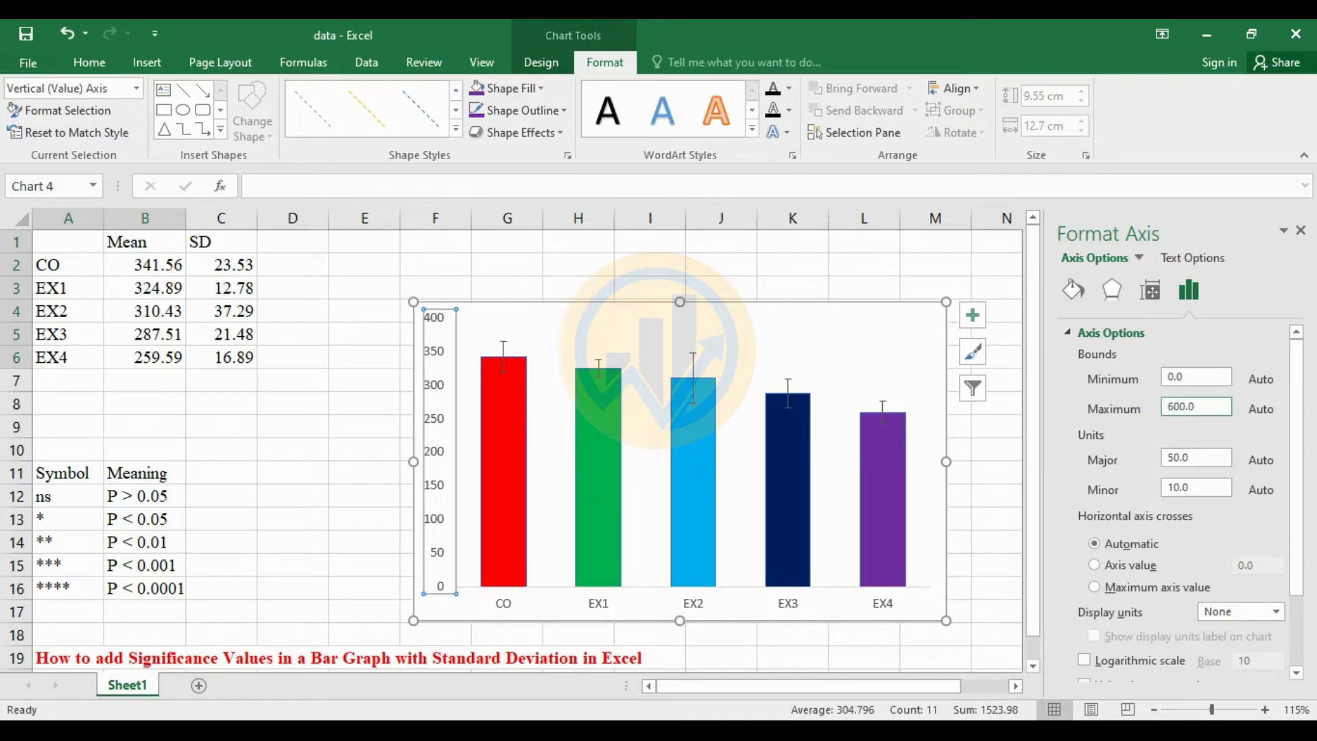
click(1000, 453)
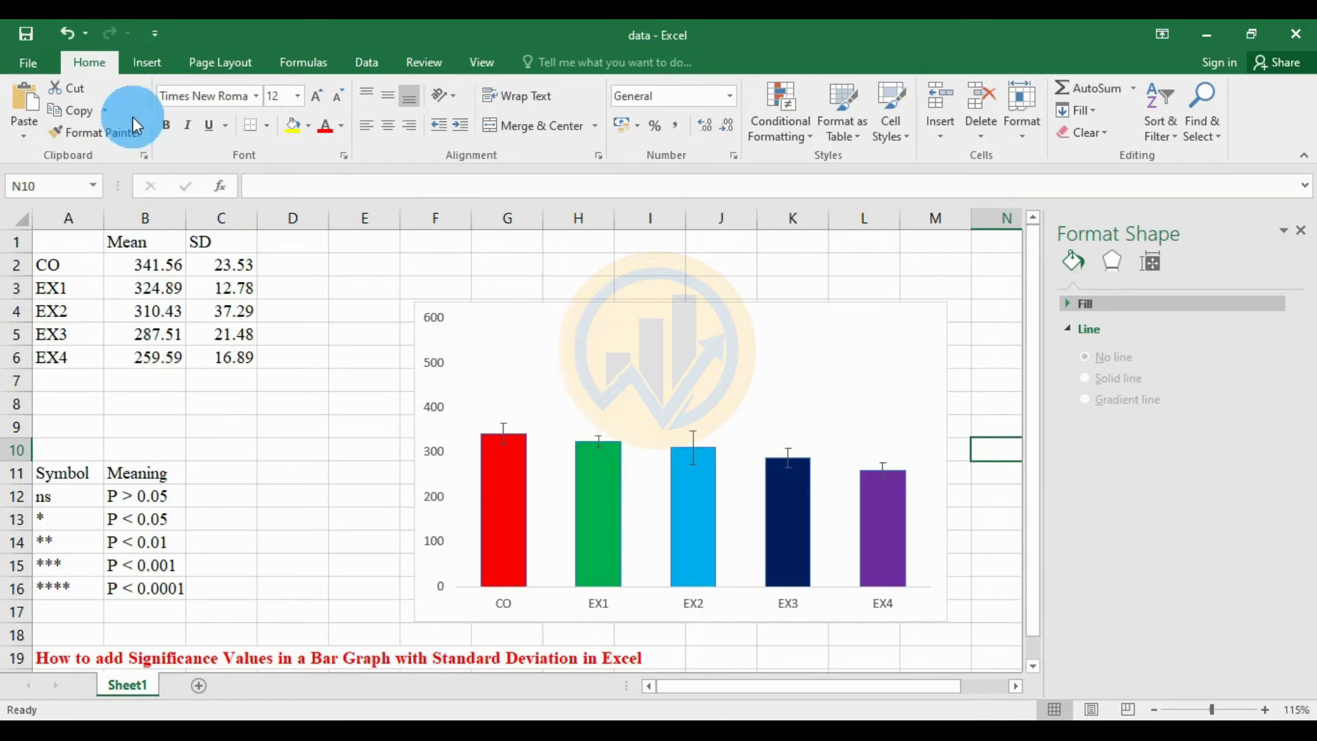
Draw a 1 pt black line (Moderate Line - Dark 1) over CO and EX1 at about 400.
click(151, 64)
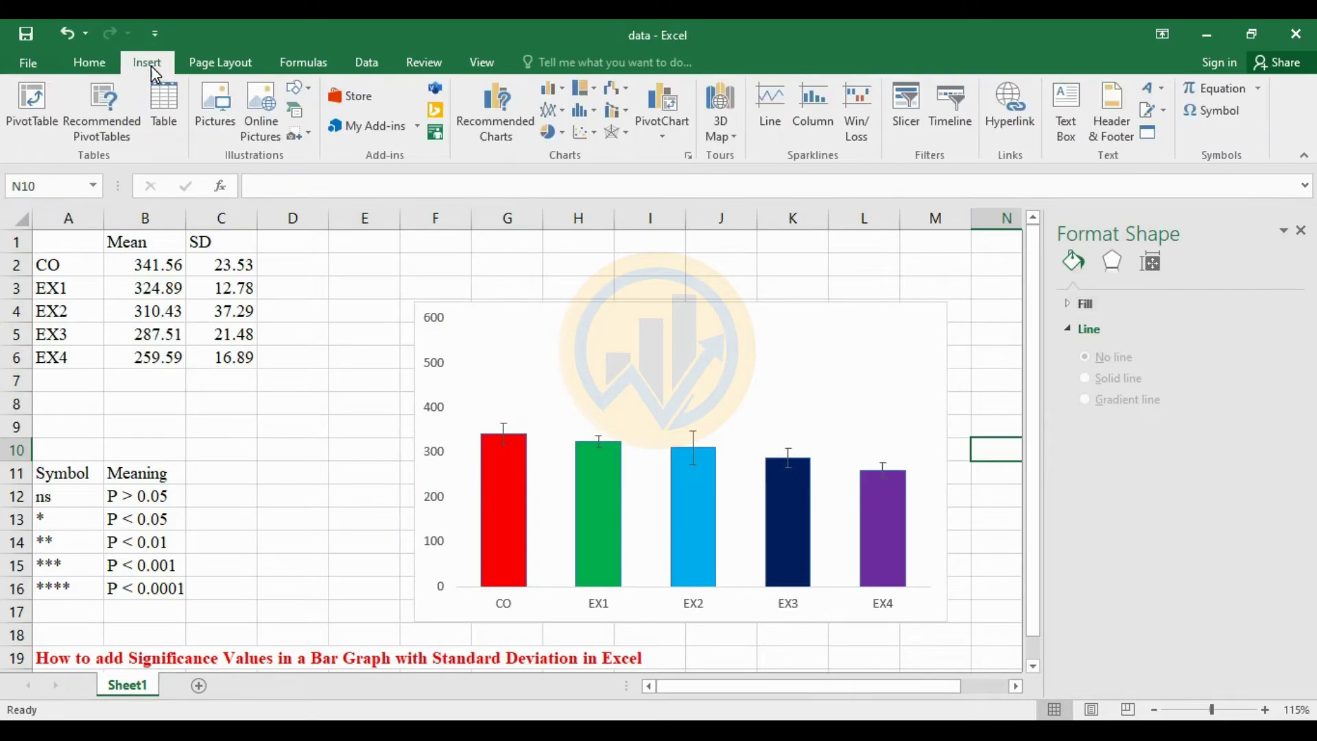
click(306, 89)
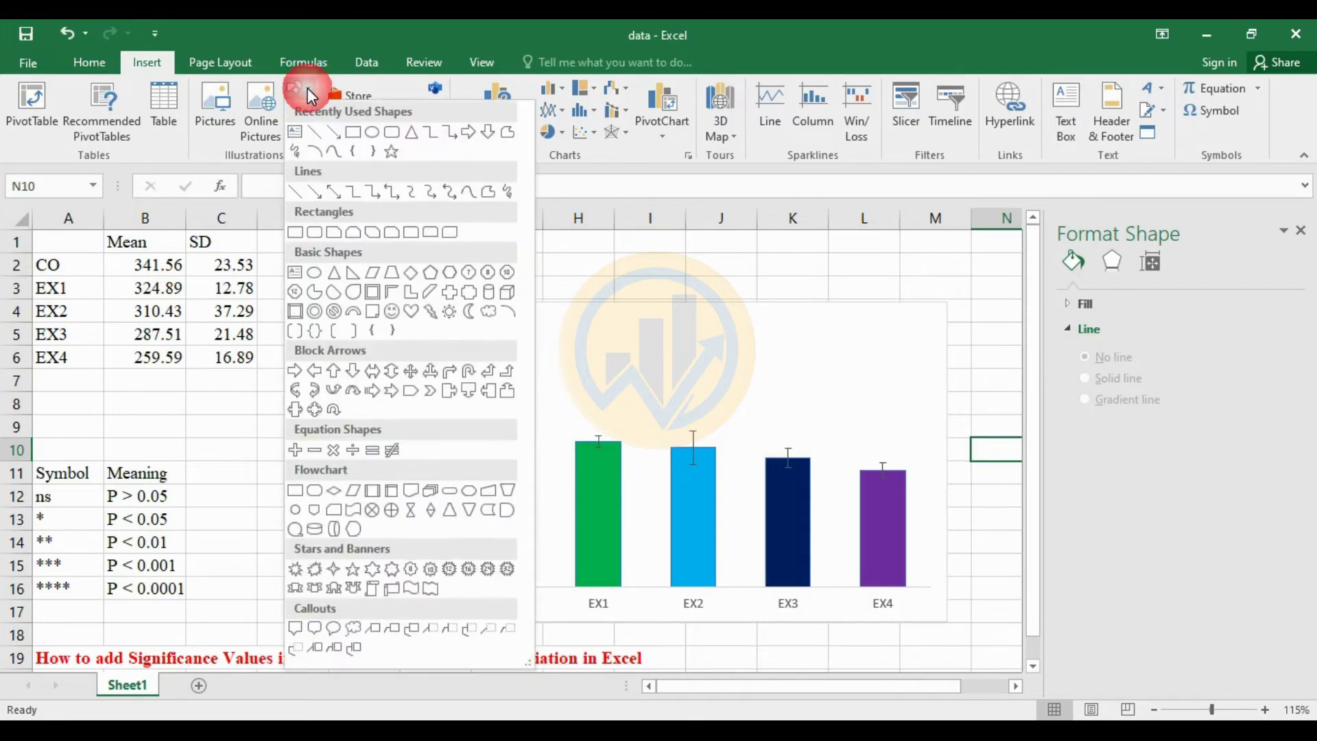
click(314, 135)
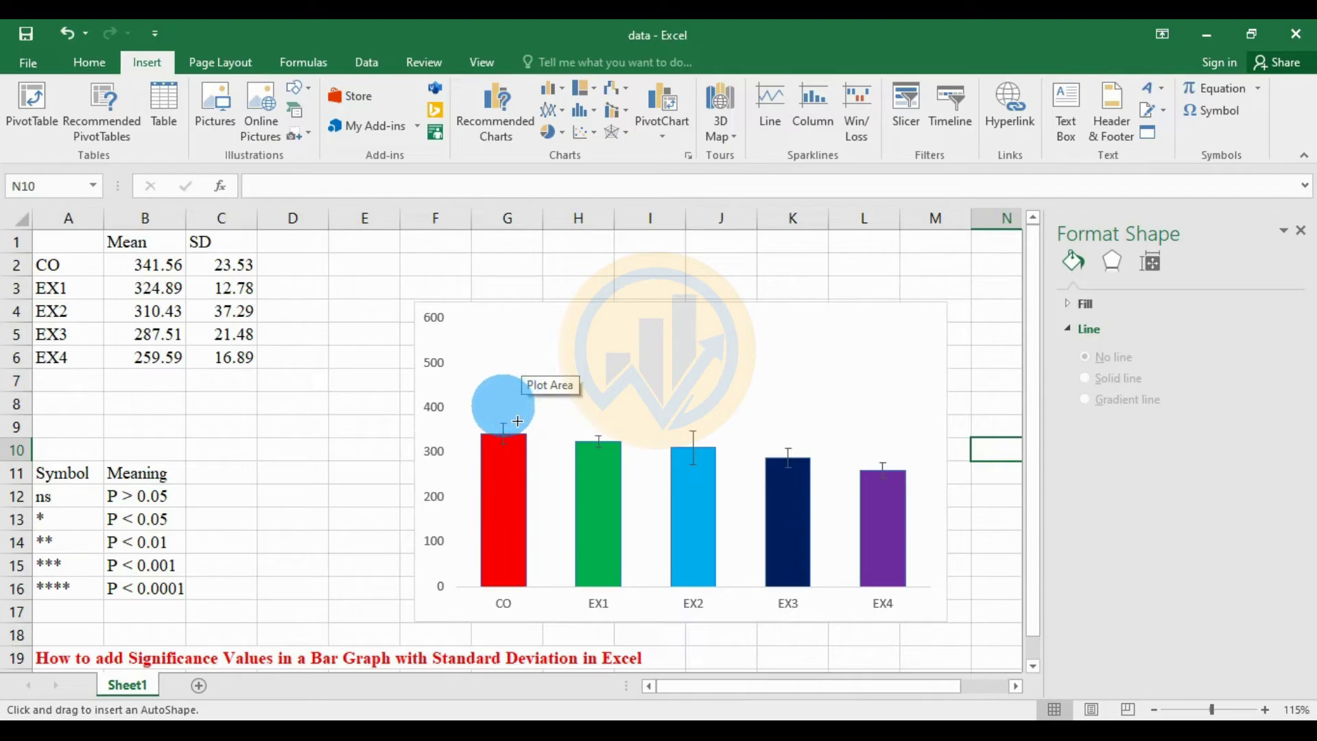
drag(504, 406, 597, 406)
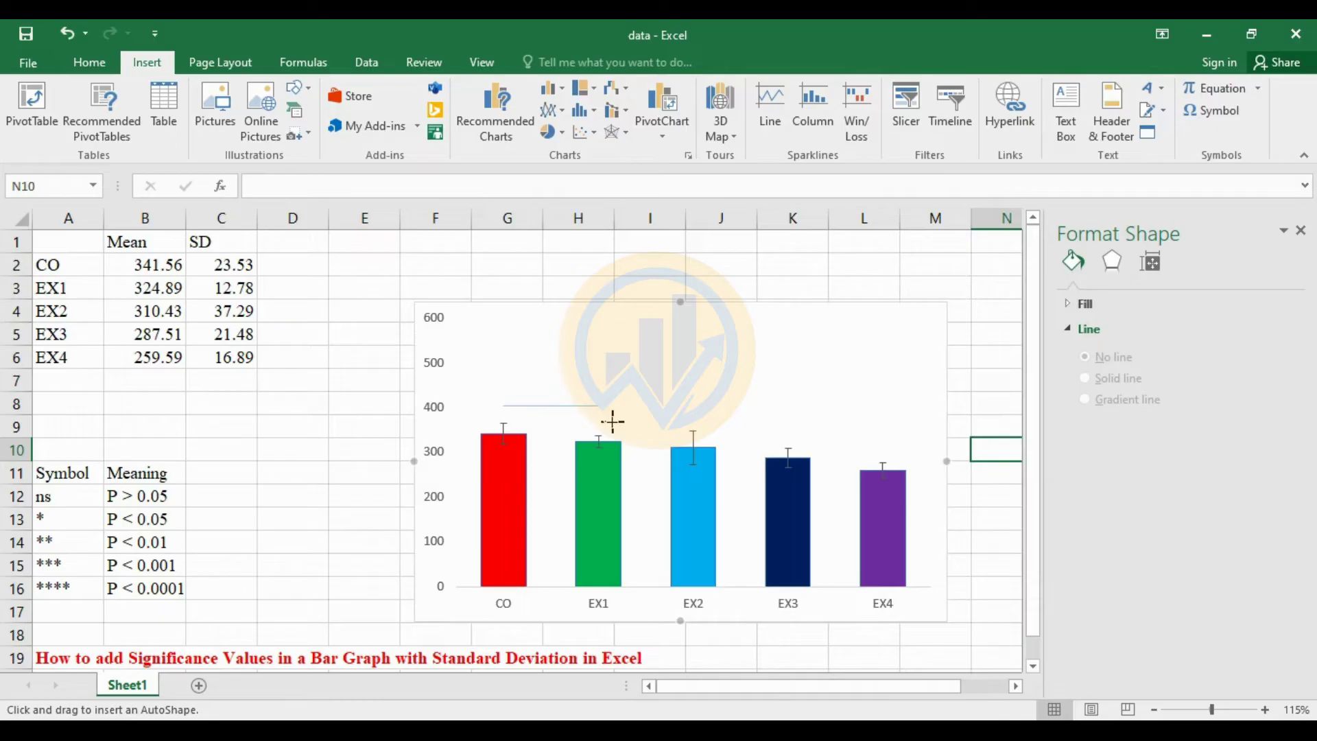
drag(615, 422, 604, 411)
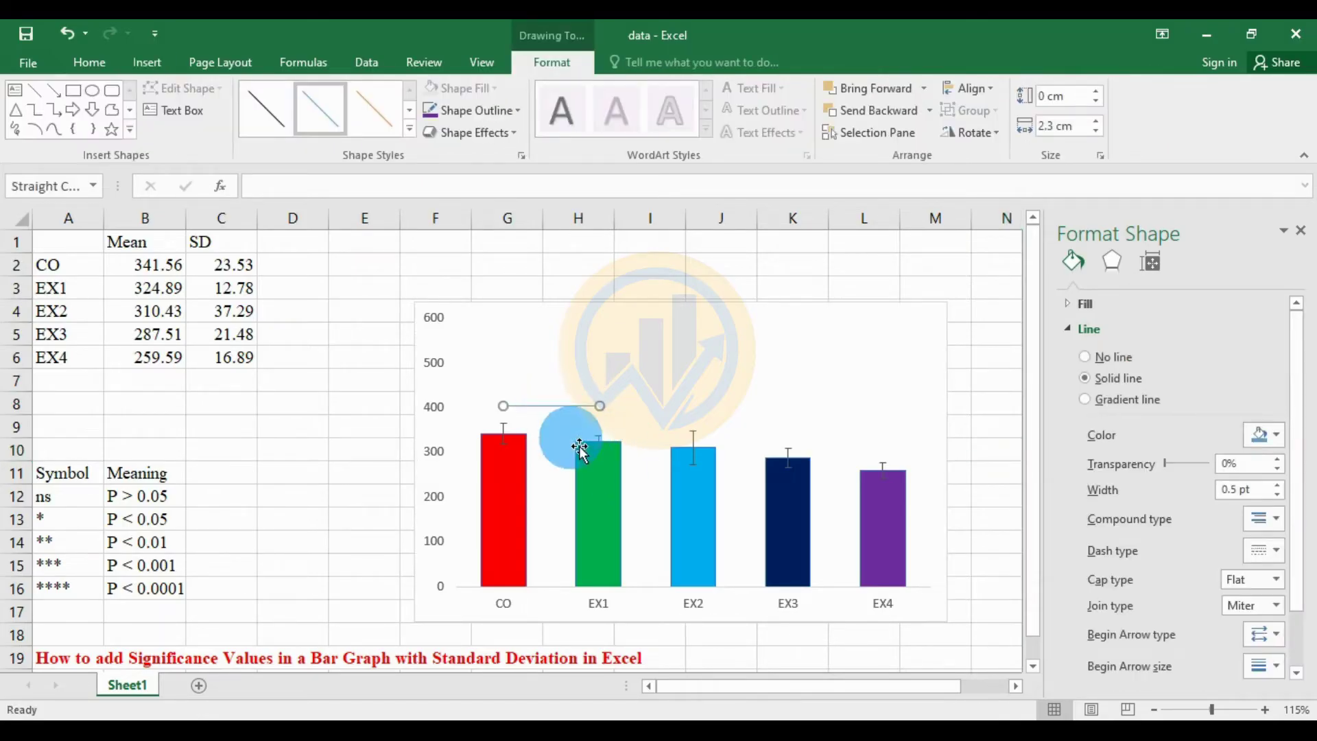
click(413, 131)
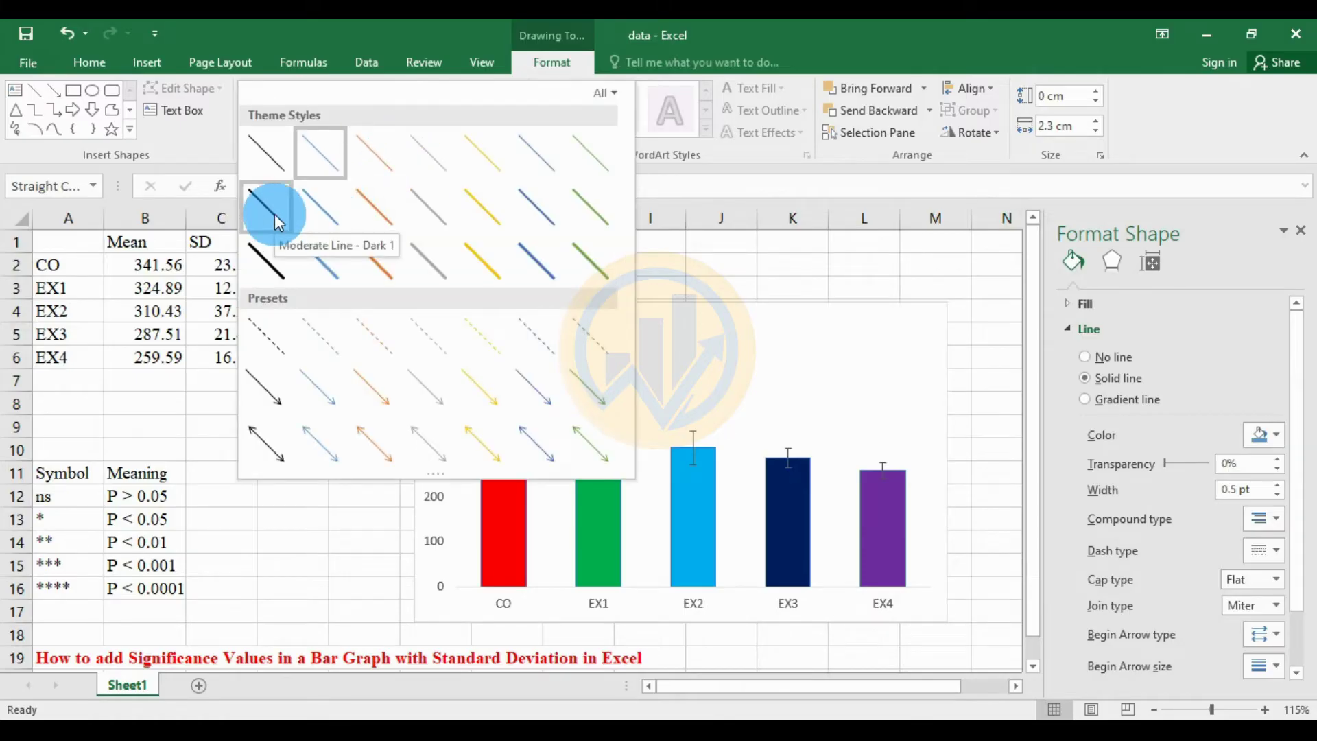
click(274, 214)
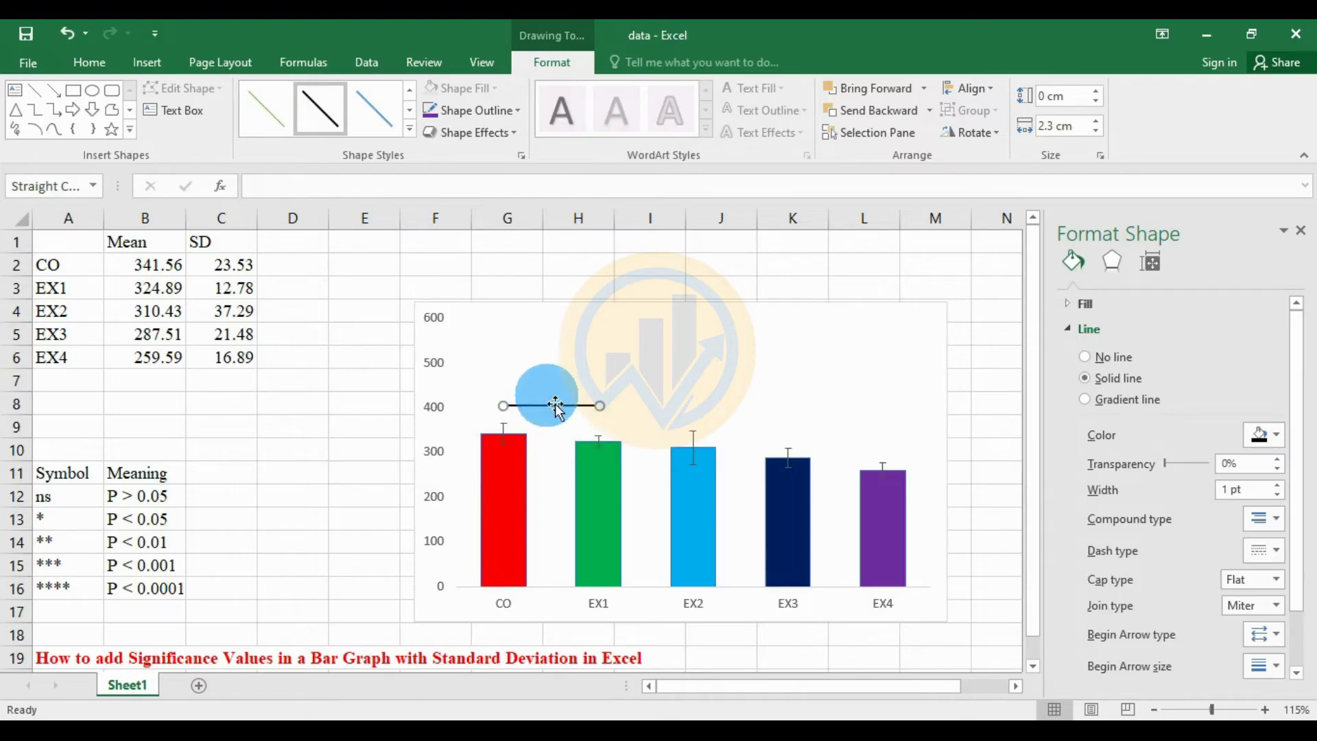
click(589, 445)
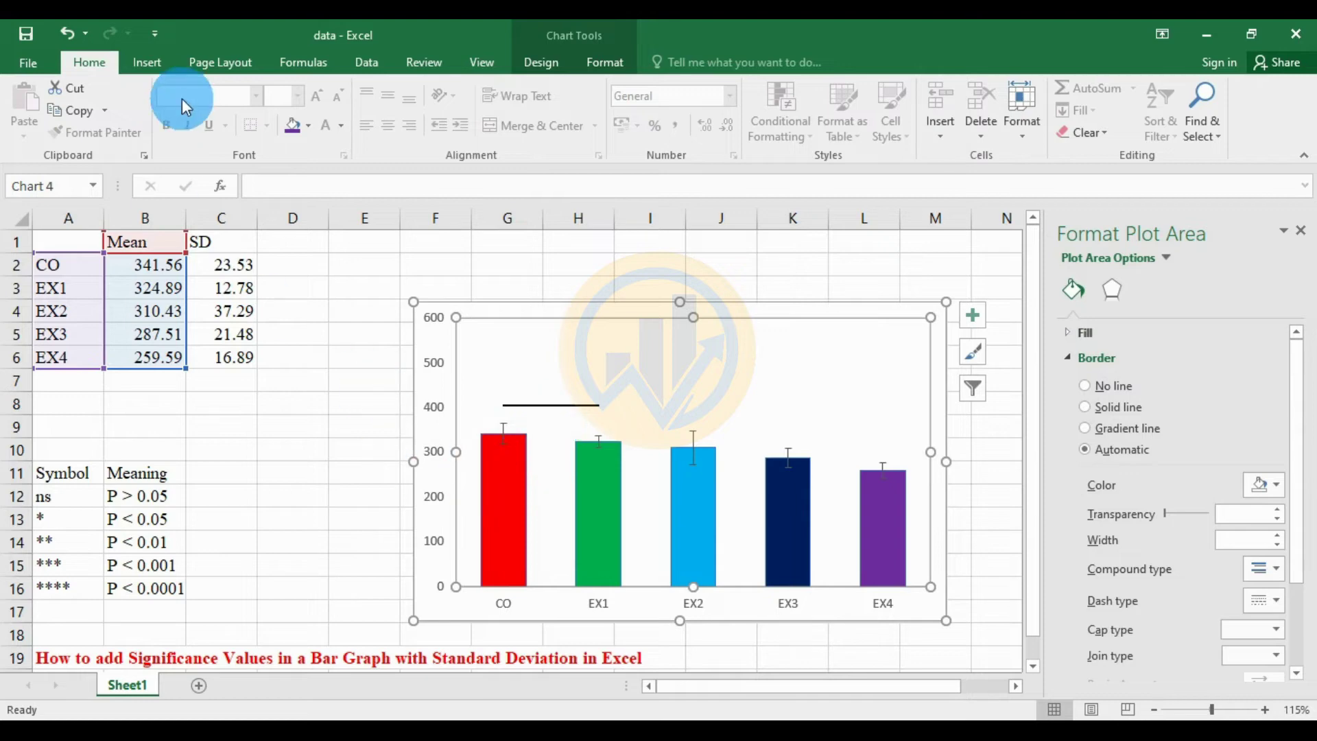
Add an 'ns' text box and move it just above the CO–EX1 line.
click(156, 62)
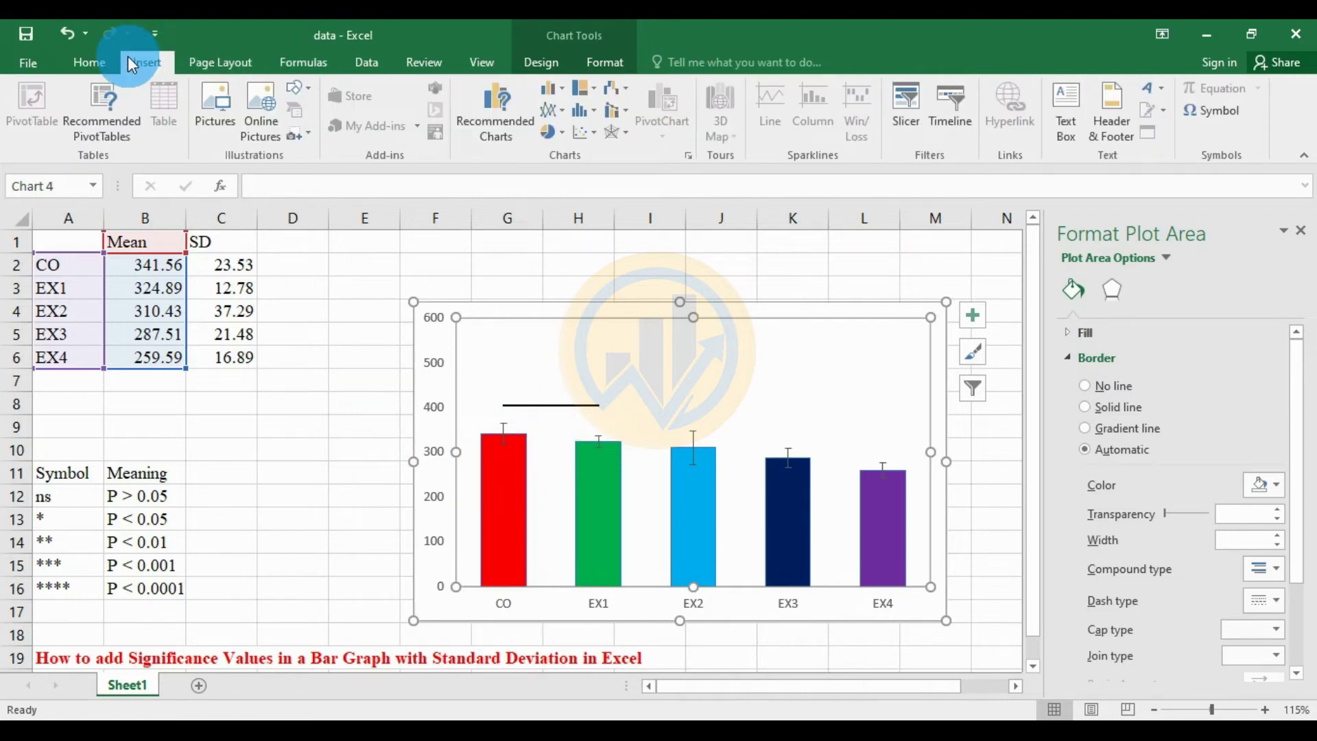
click(1075, 132)
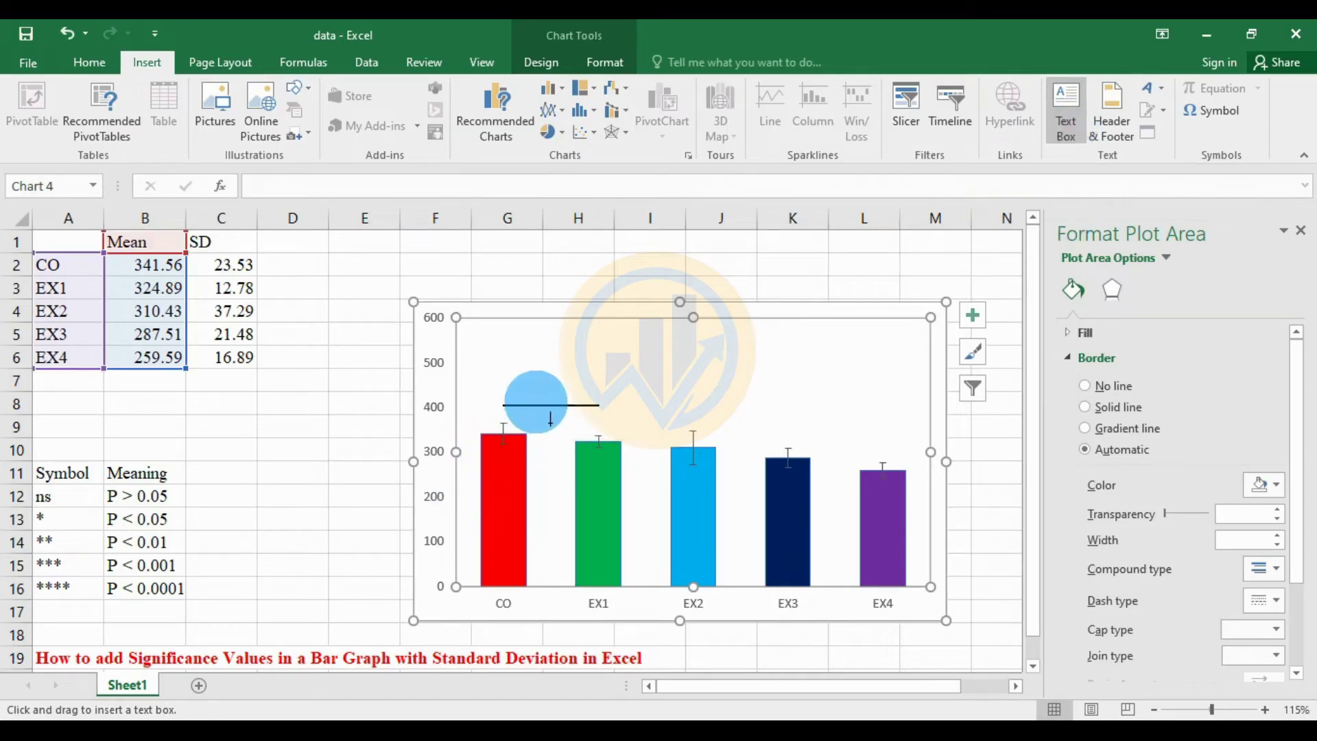
click(536, 402)
text(ns)
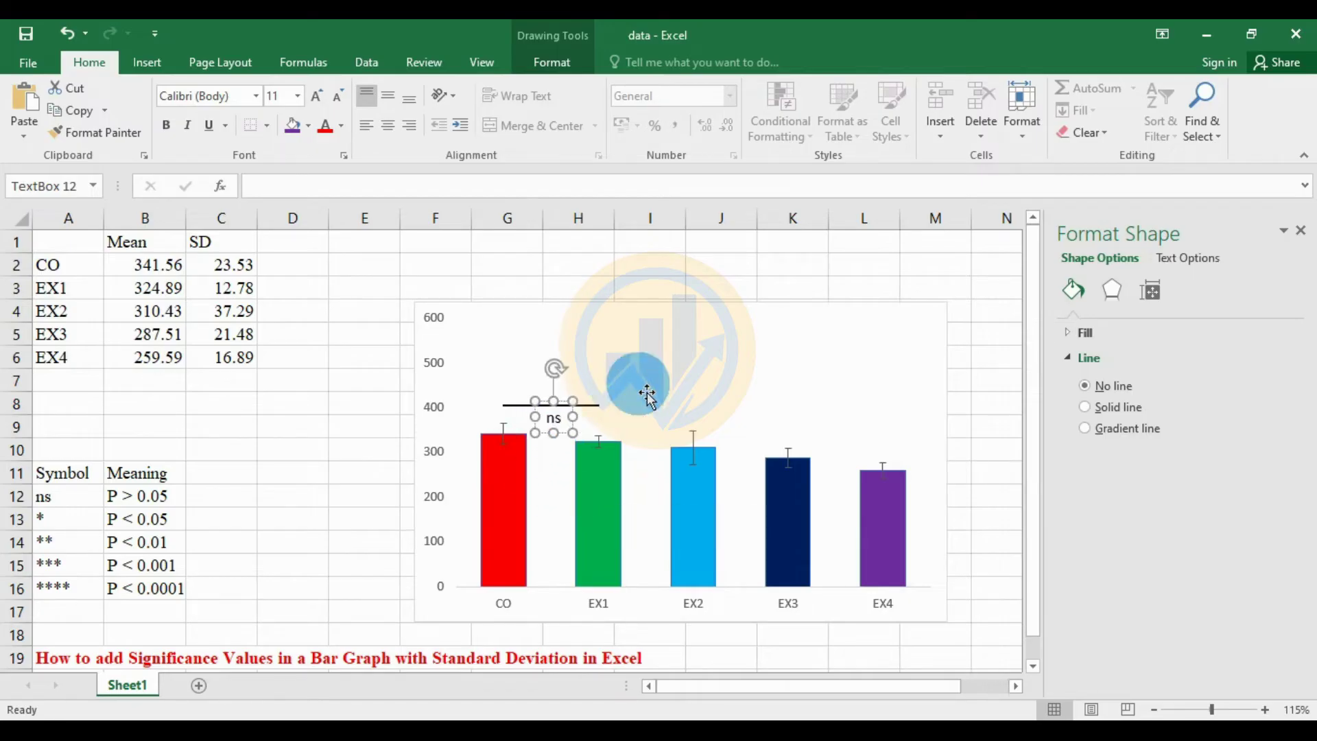
click(590, 442)
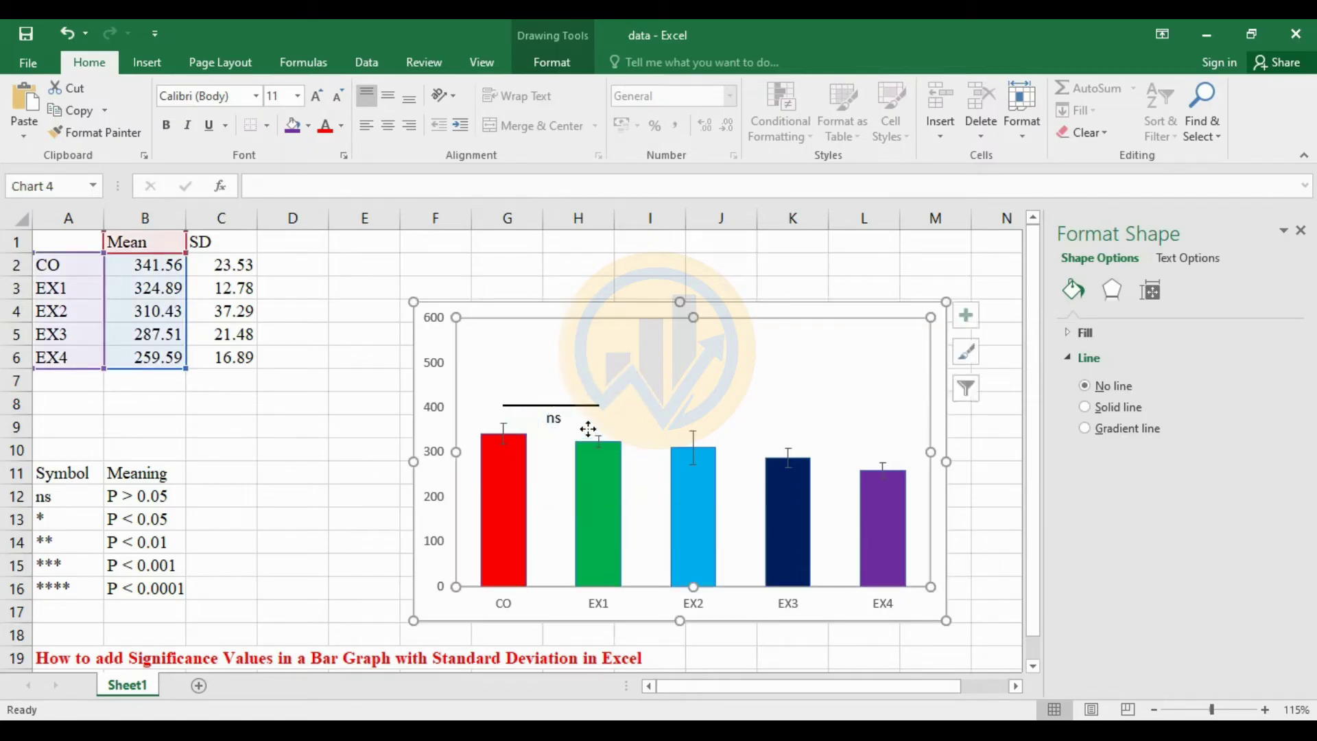
click(553, 418)
click(556, 418)
drag(559, 411, 566, 387)
click(553, 378)
click(706, 441)
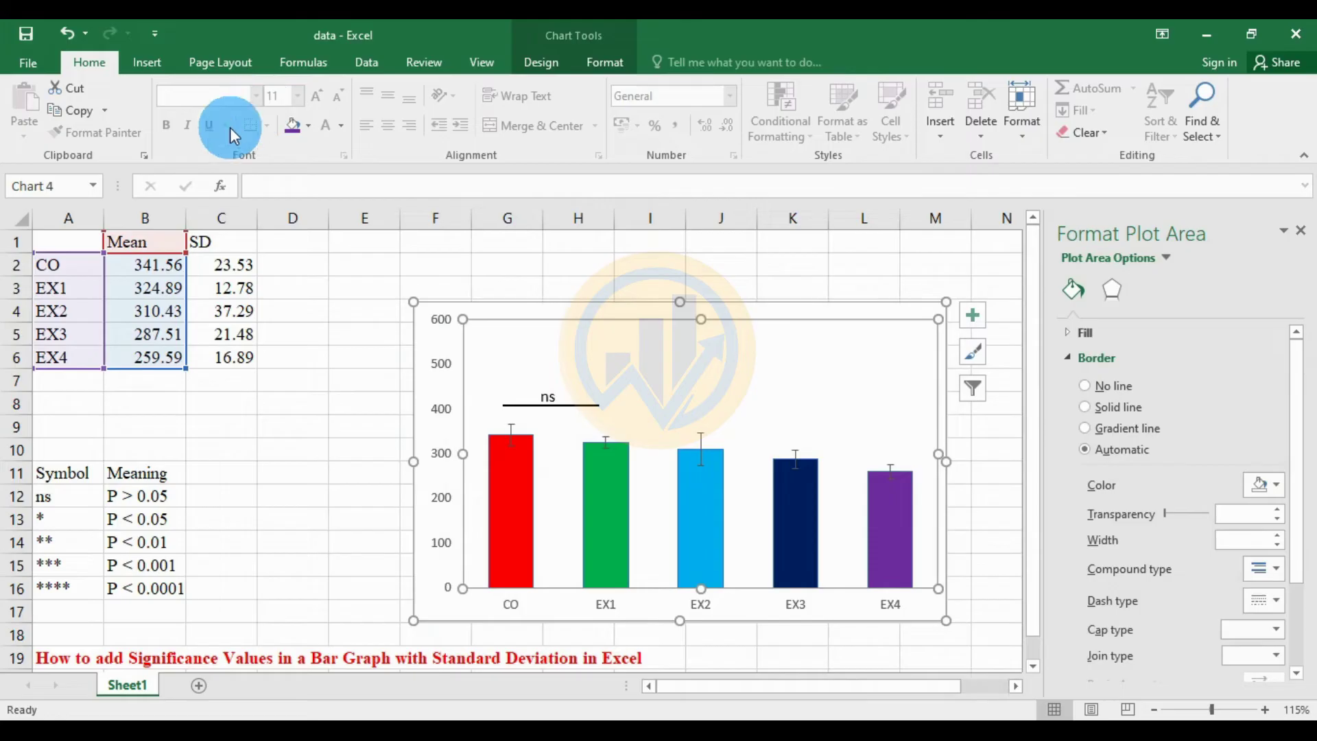
Draw a black 1 pt line from the CO bar to the EX2 bar above the ns label.
click(162, 64)
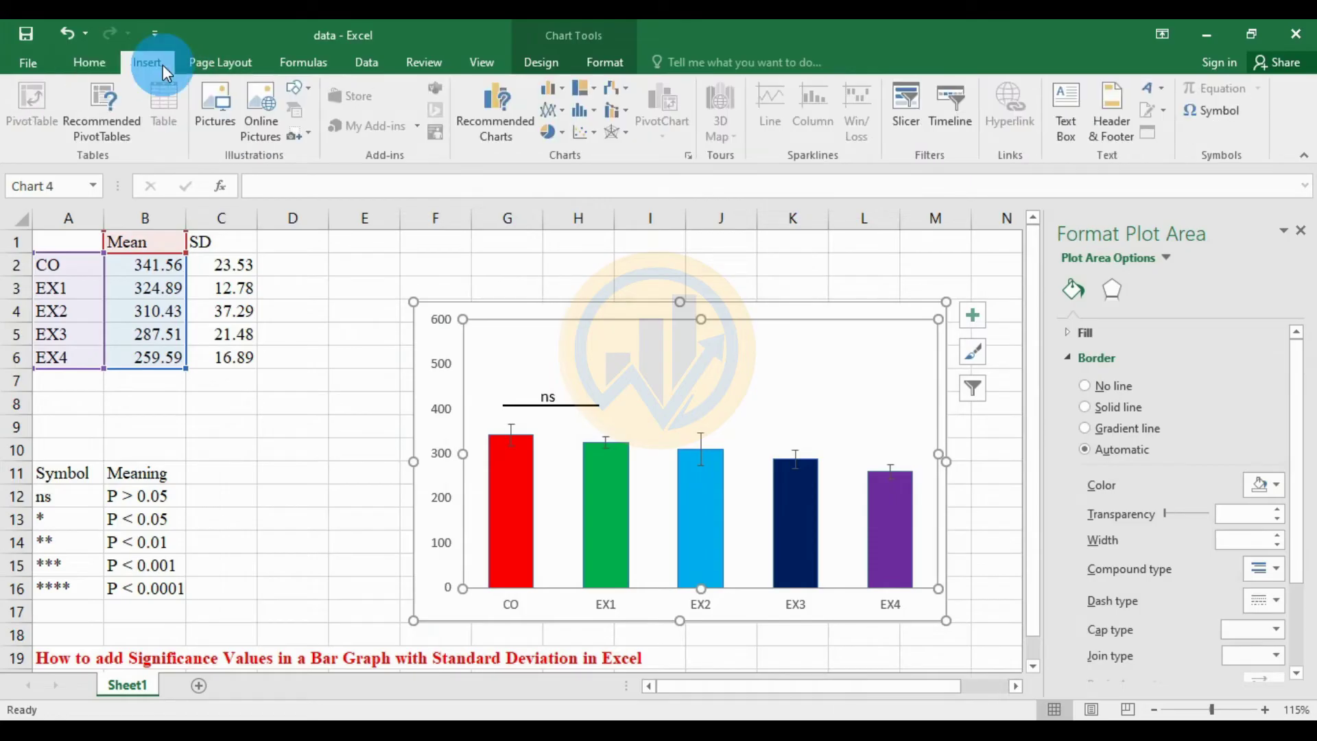
click(308, 85)
click(335, 145)
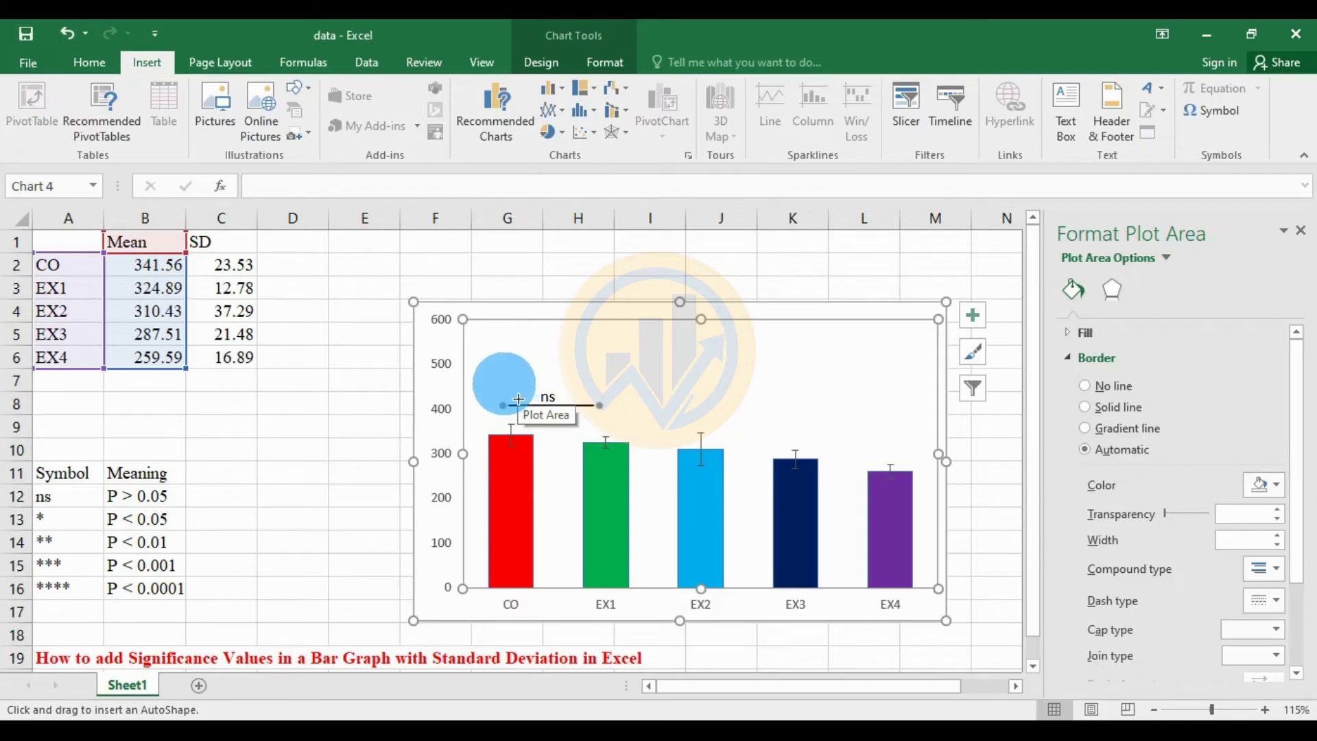
drag(518, 399, 713, 403)
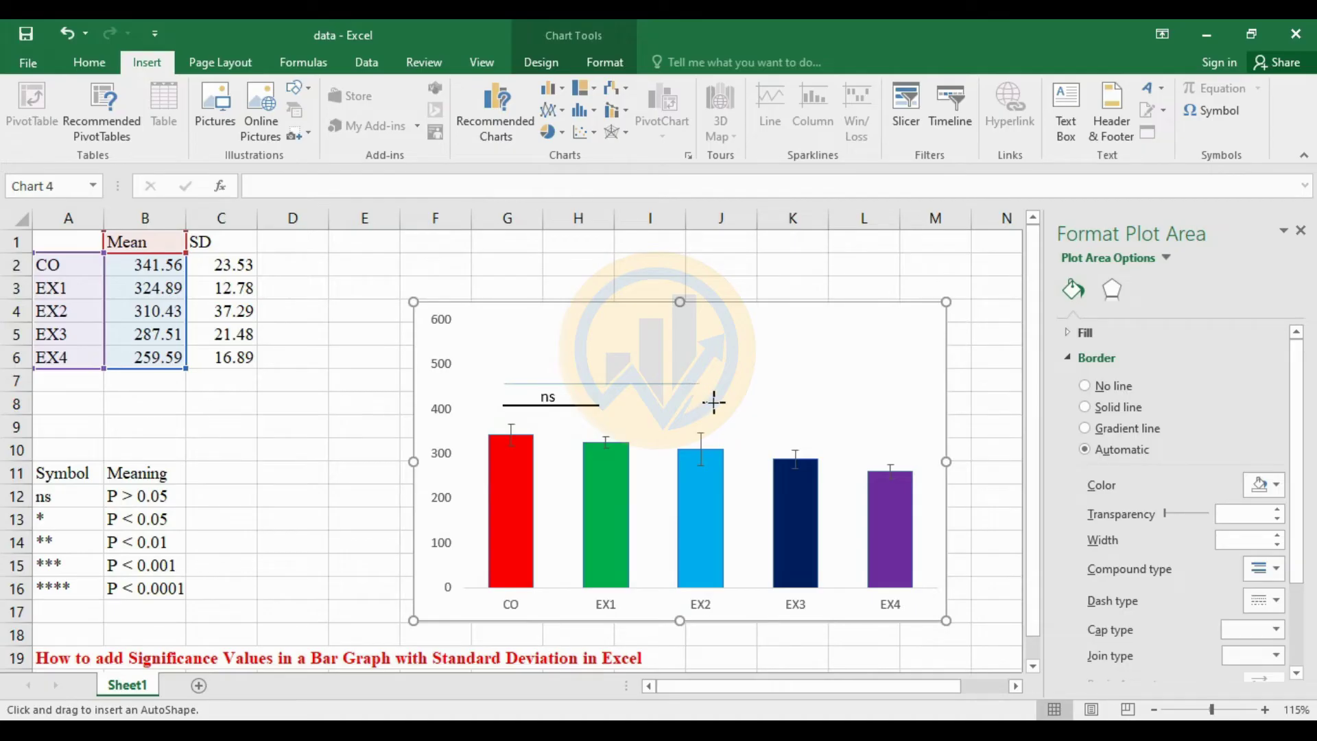
drag(713, 403, 713, 403)
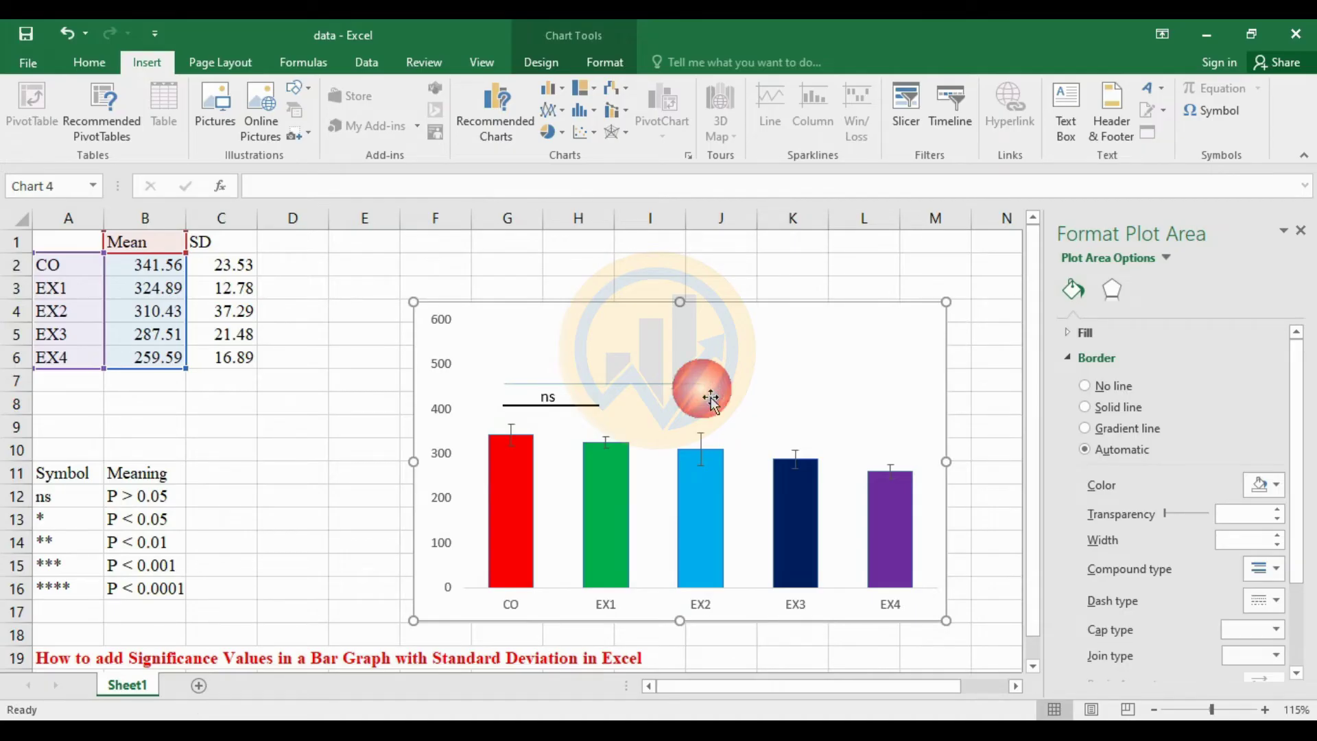
click(407, 128)
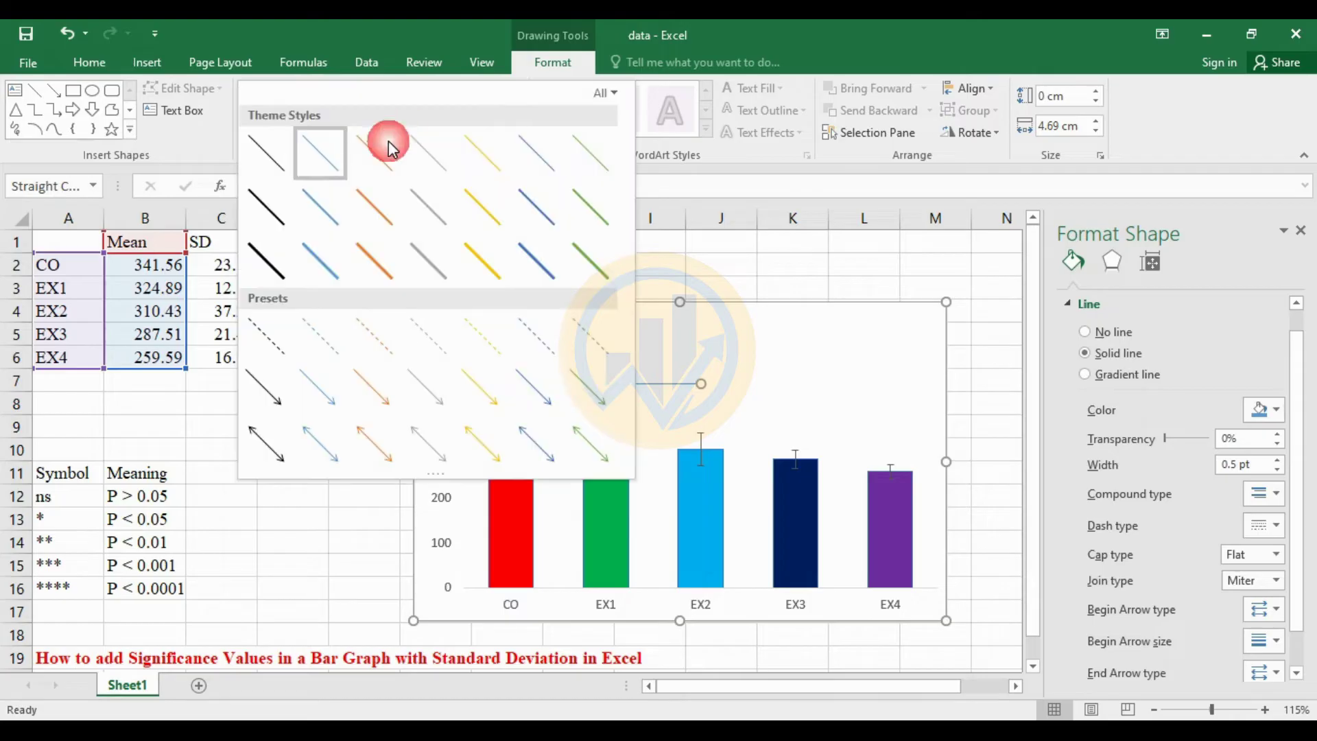
click(271, 208)
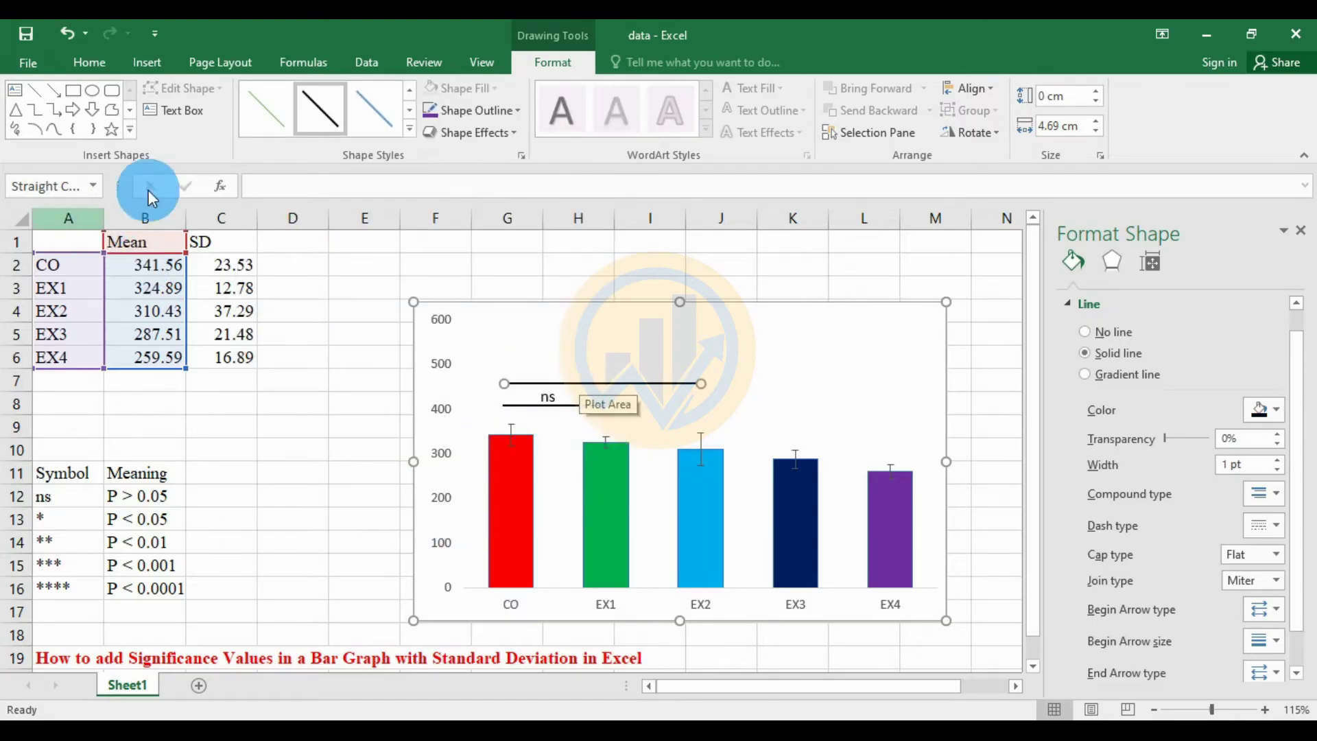
click(147, 62)
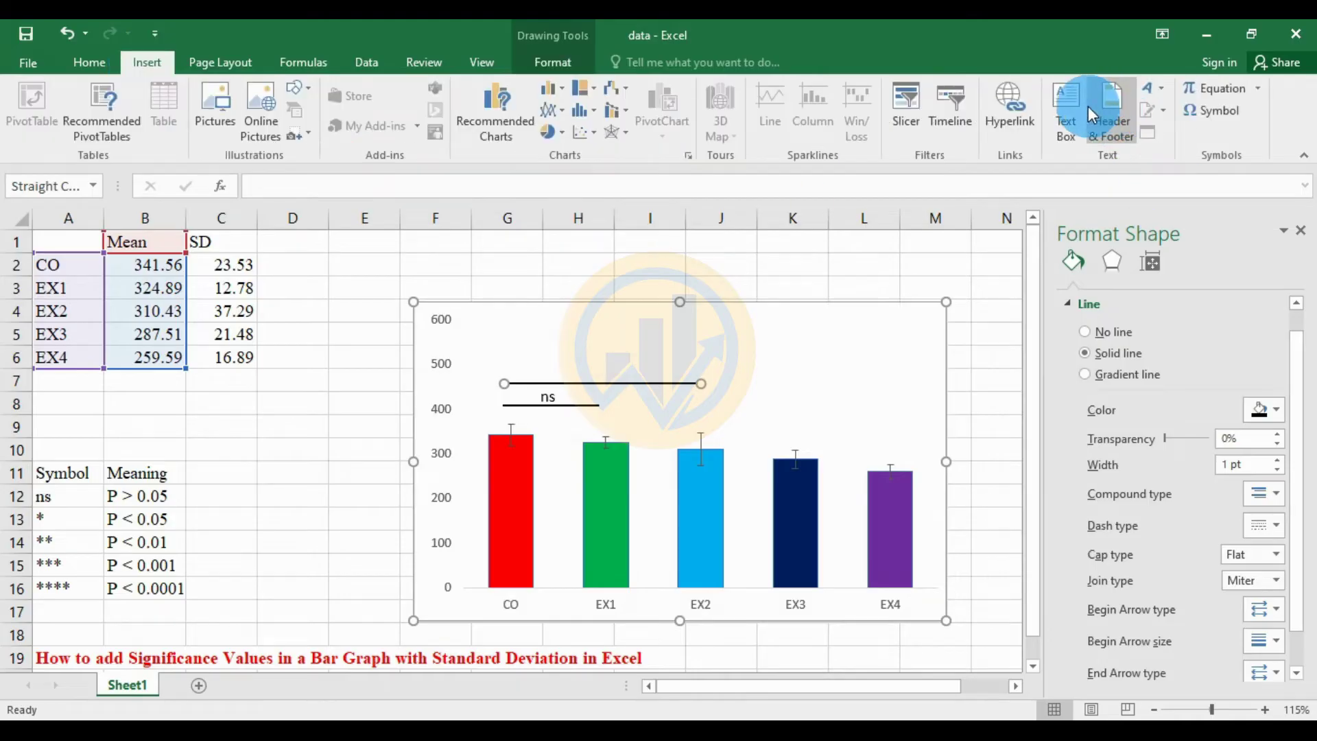
Add an italic 'P <0.01' text box and move it onto the CO–EX2 line.
click(1065, 110)
click(573, 383)
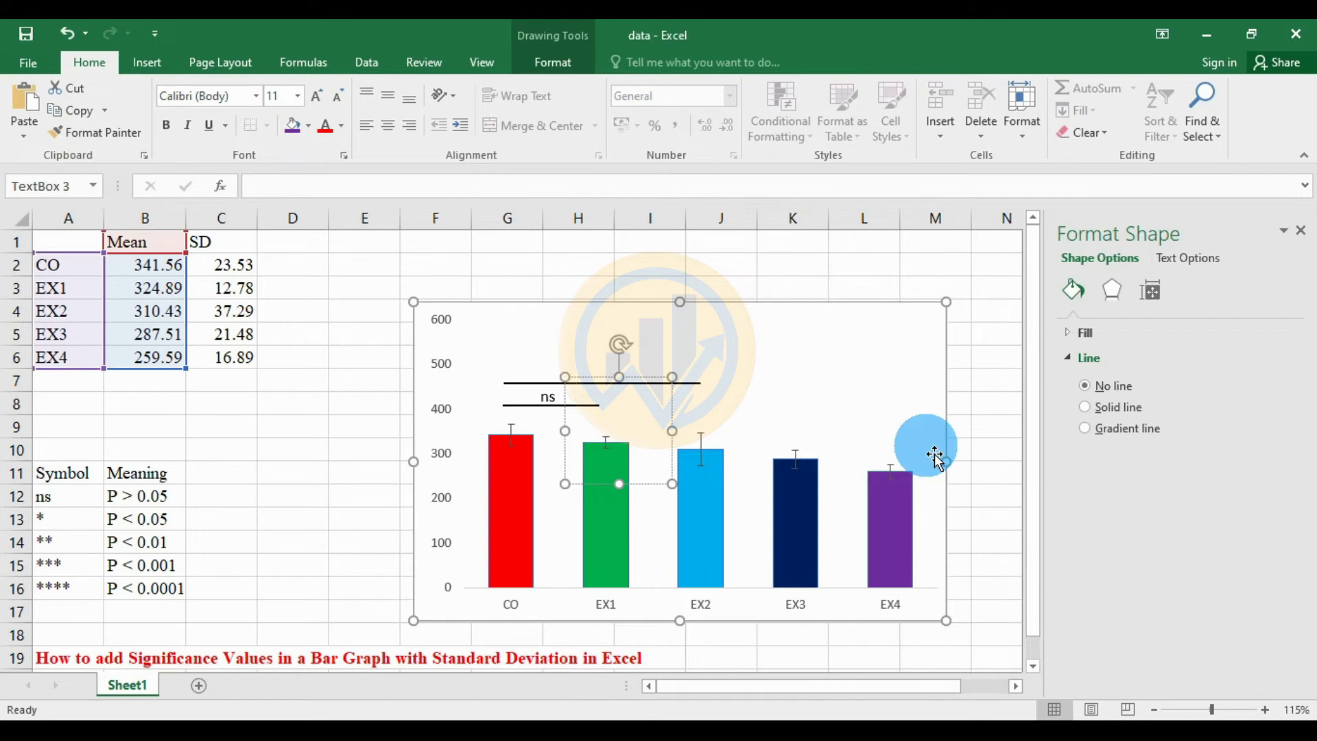
key(ctrl+i)
text(1)
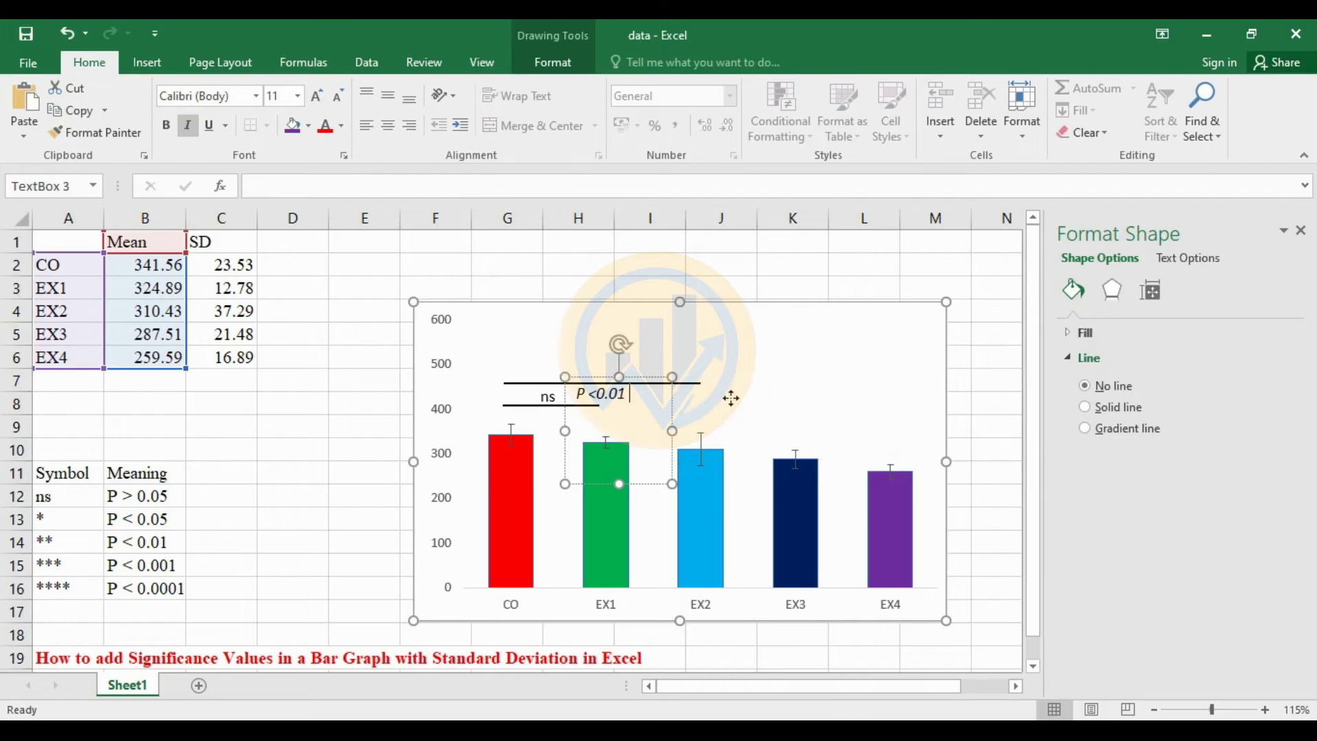
click(617, 406)
click(618, 405)
drag(617, 405, 609, 361)
click(789, 371)
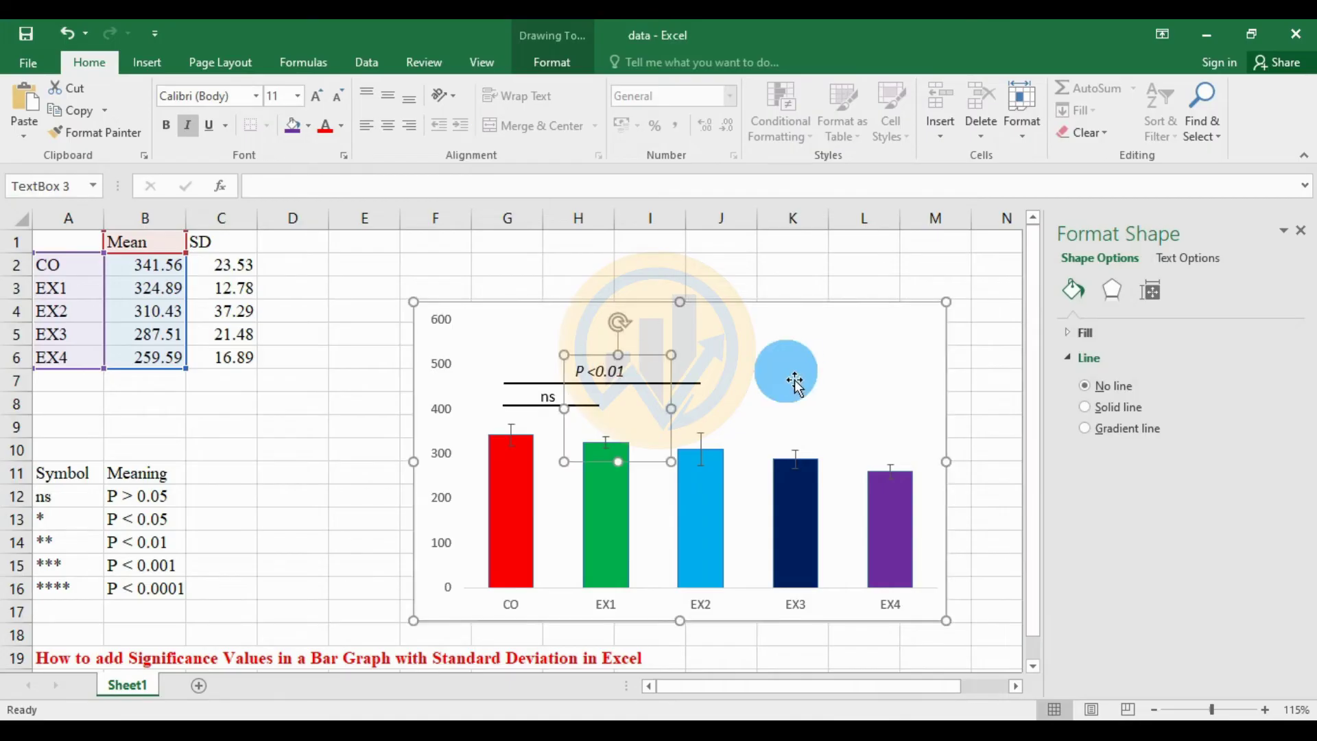
click(816, 416)
click(536, 590)
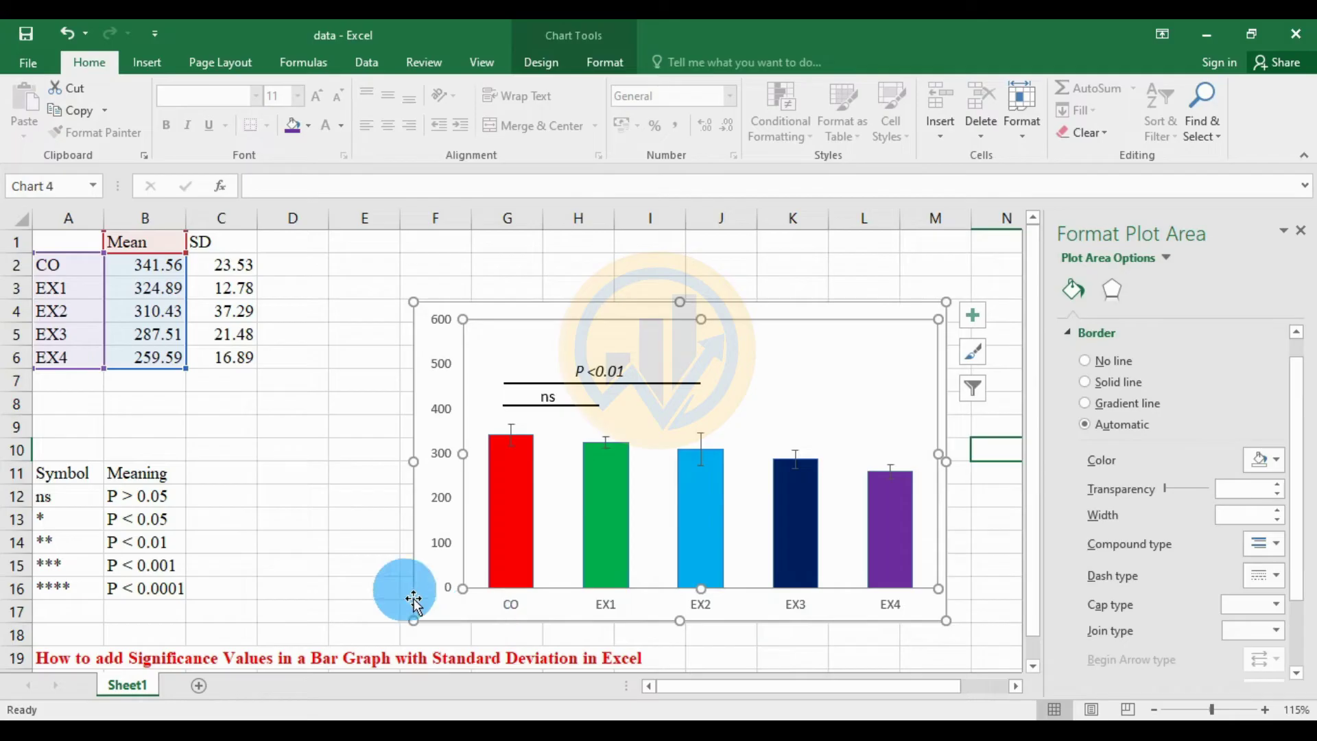
Draw a black 1 pt line from CO to EX3 above the P <0.01 label.
click(147, 66)
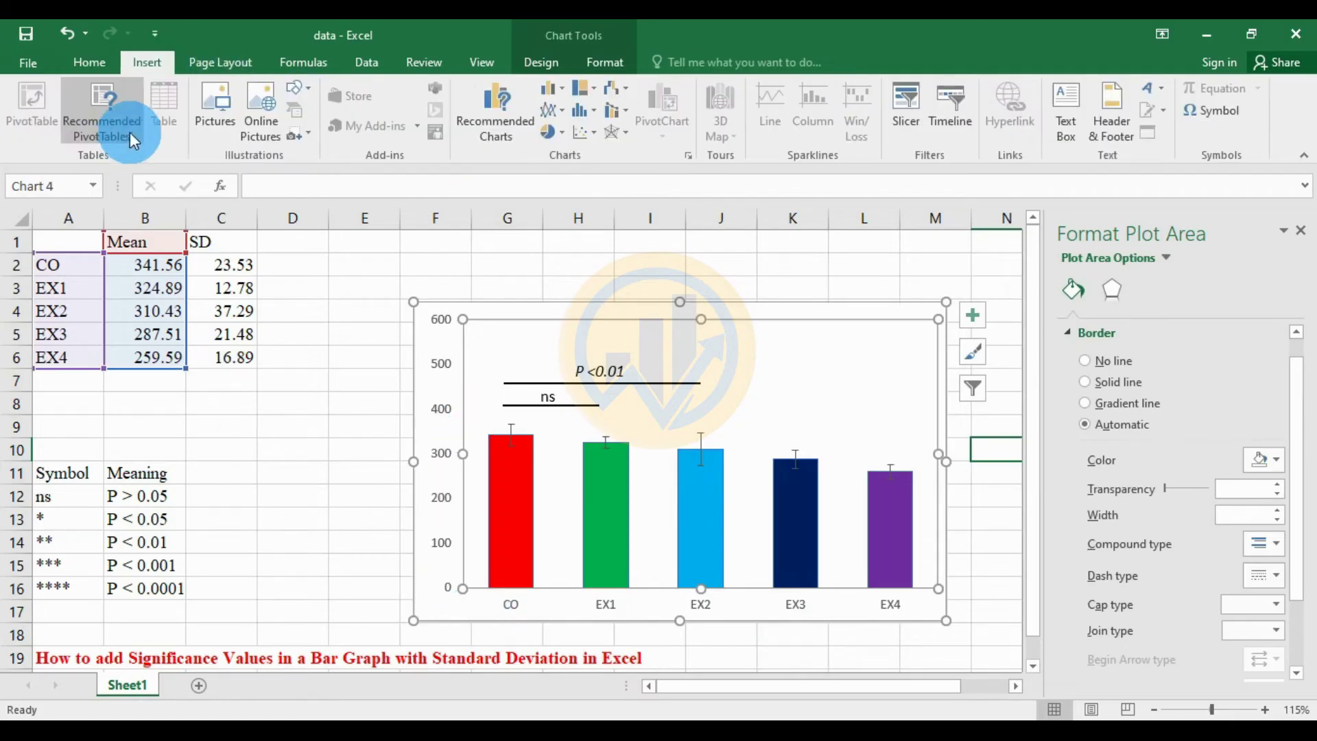
click(303, 113)
click(296, 147)
mouse_move(467, 328)
mouse_down()
mouse_move(524, 377)
mouse_move(803, 384)
mouse_up()
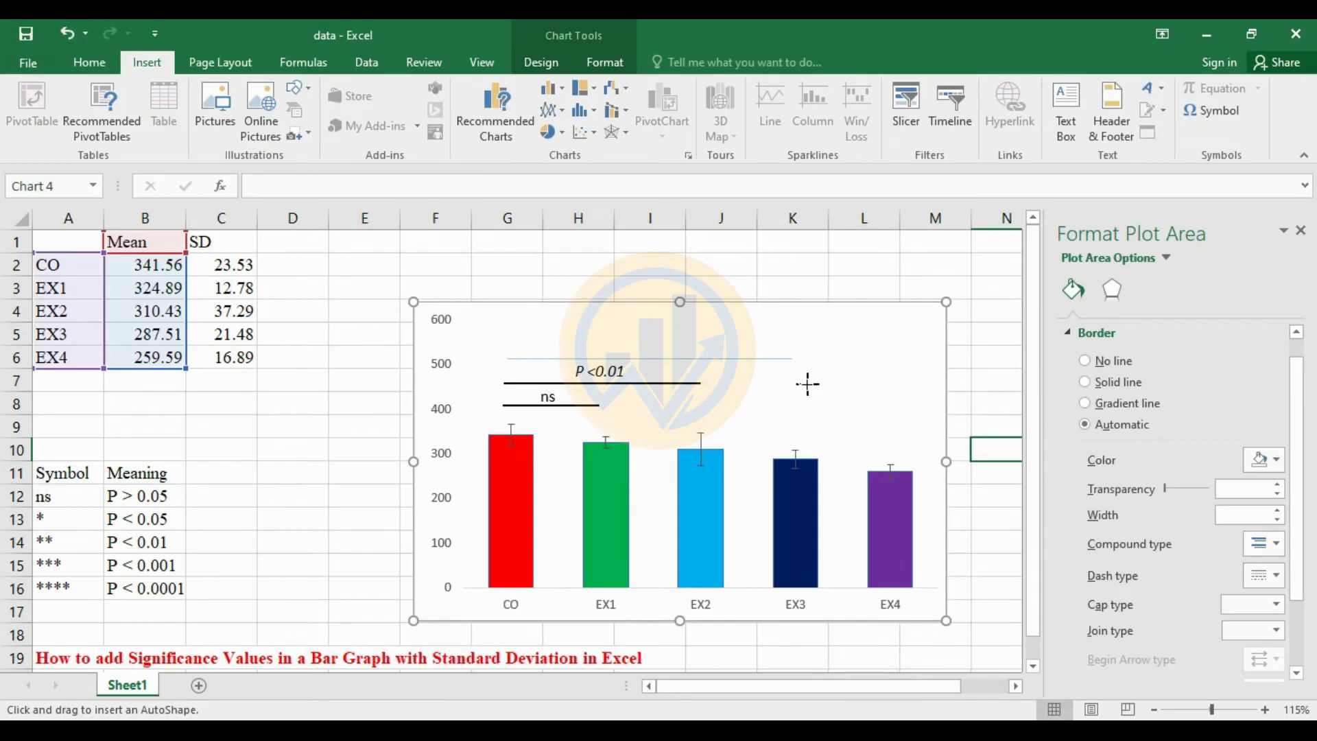
drag(808, 385, 793, 370)
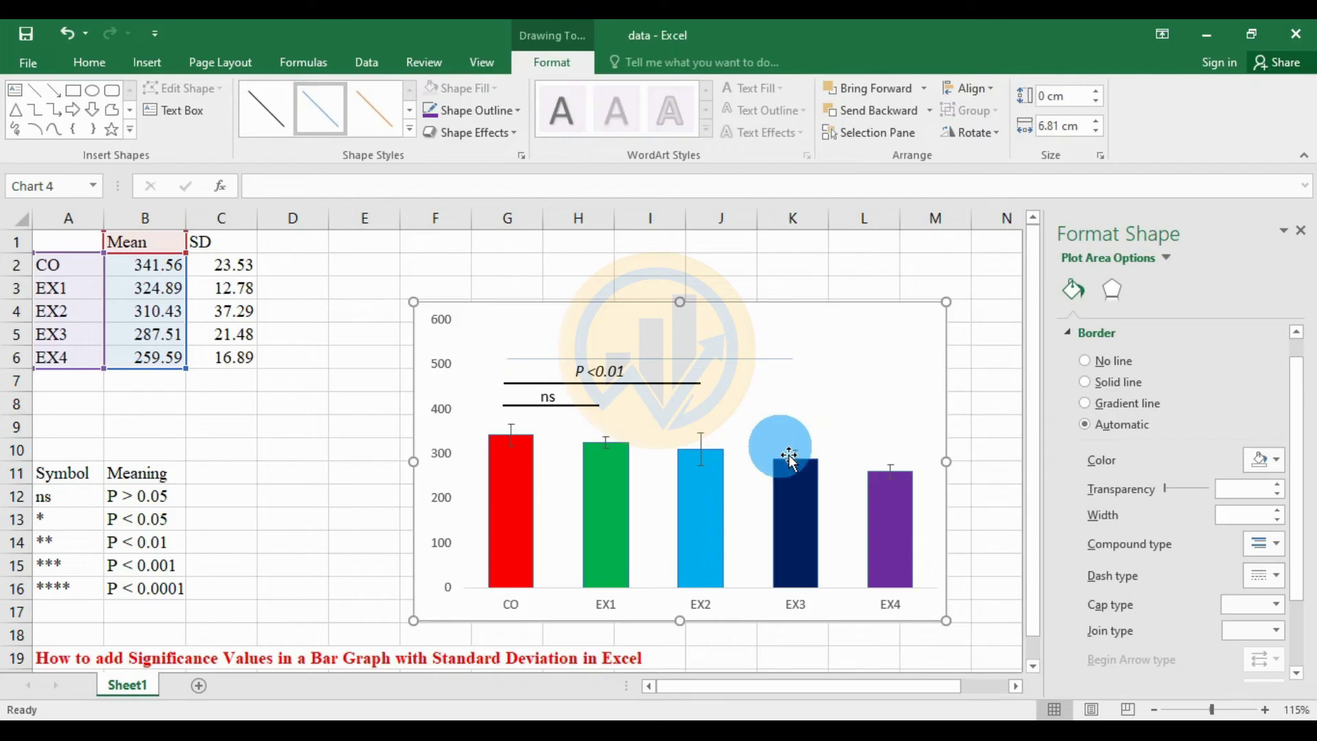
click(410, 130)
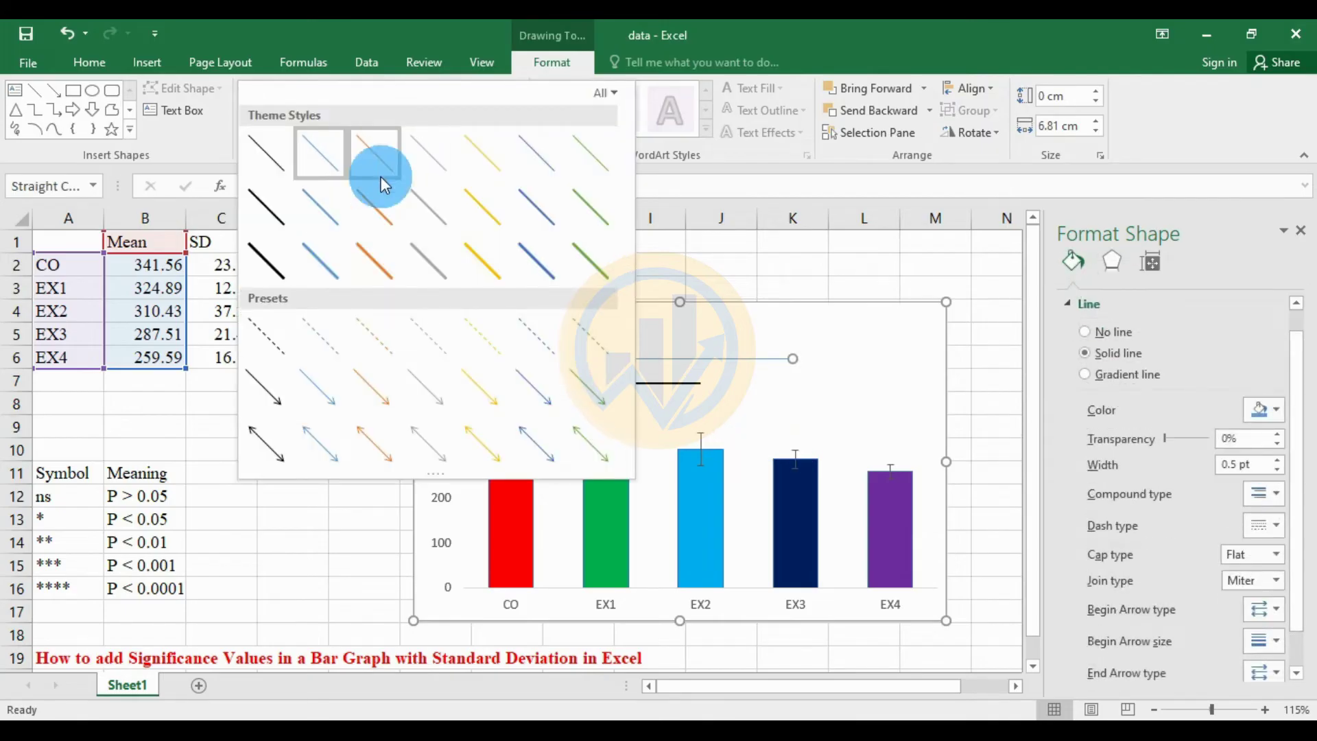
click(270, 199)
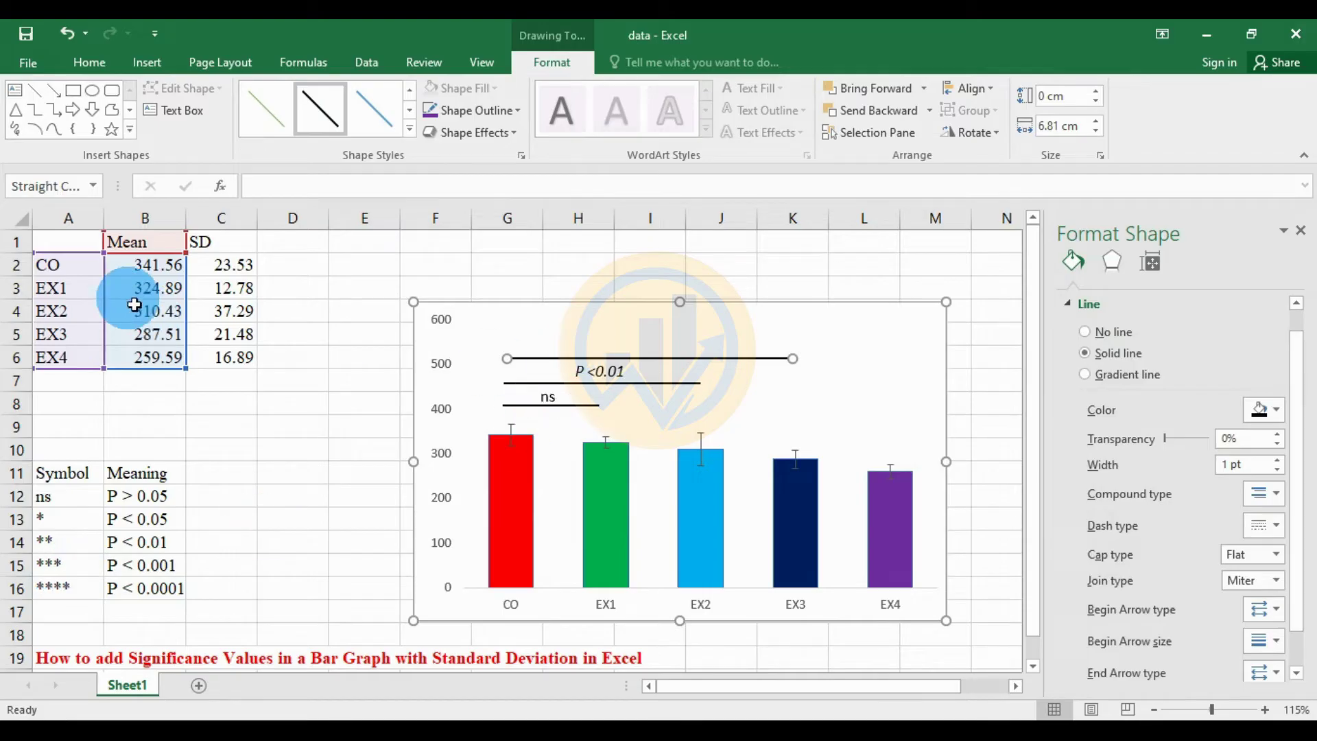
click(155, 59)
click(1066, 109)
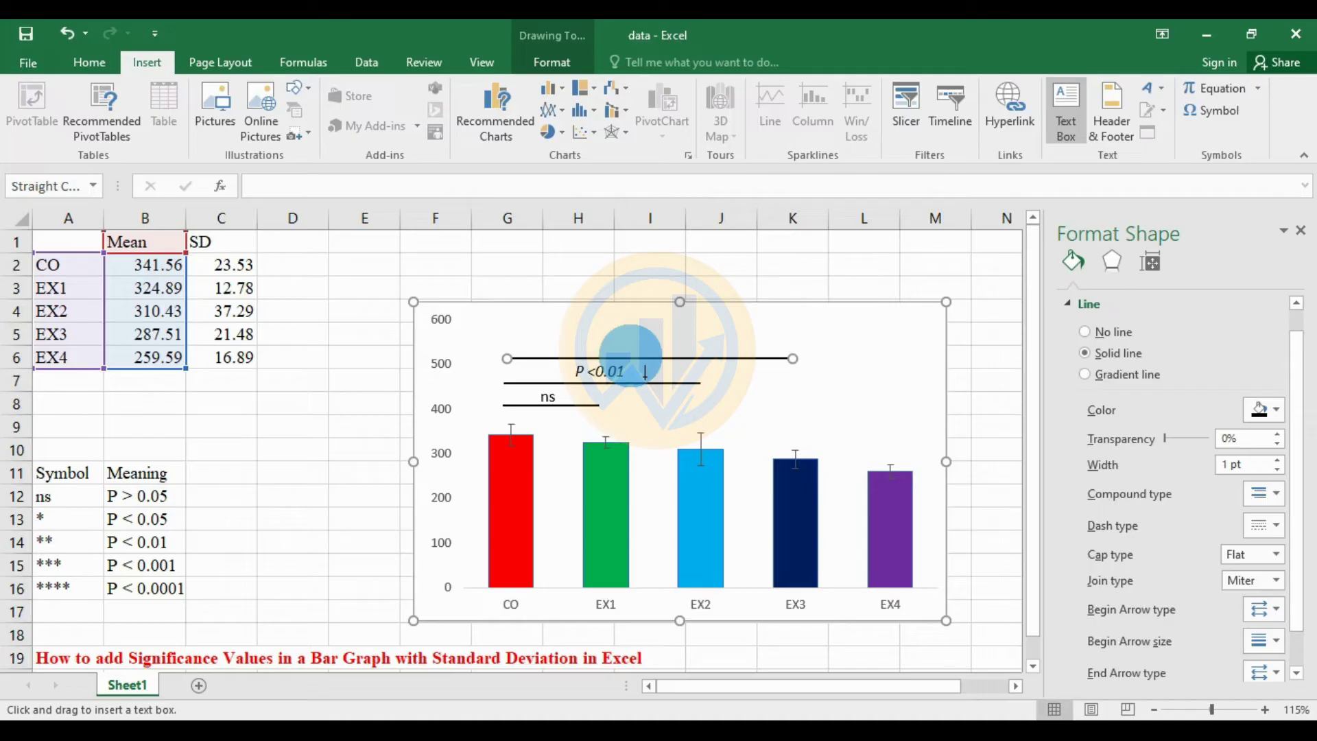
Add an italic 'P < 0.001' text box and move it just above the top line.
drag(632, 352, 739, 459)
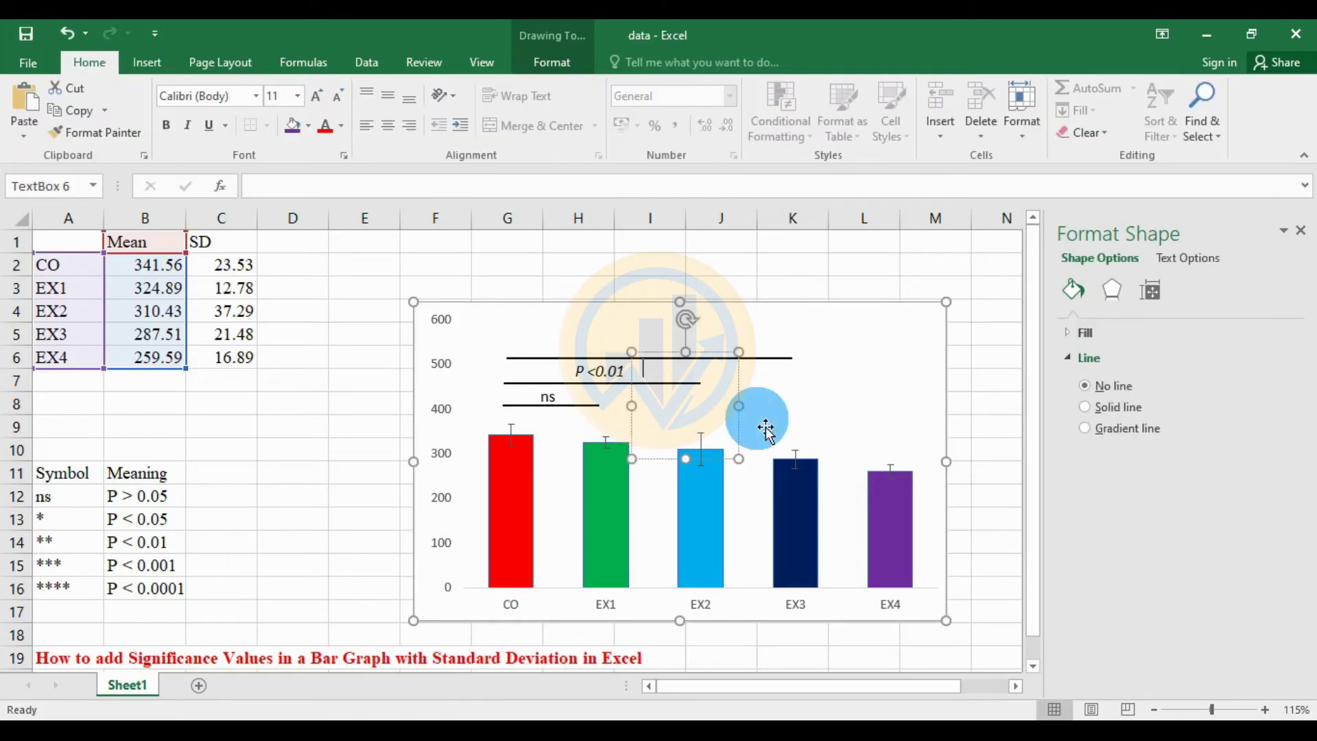
key(ctrl+i)
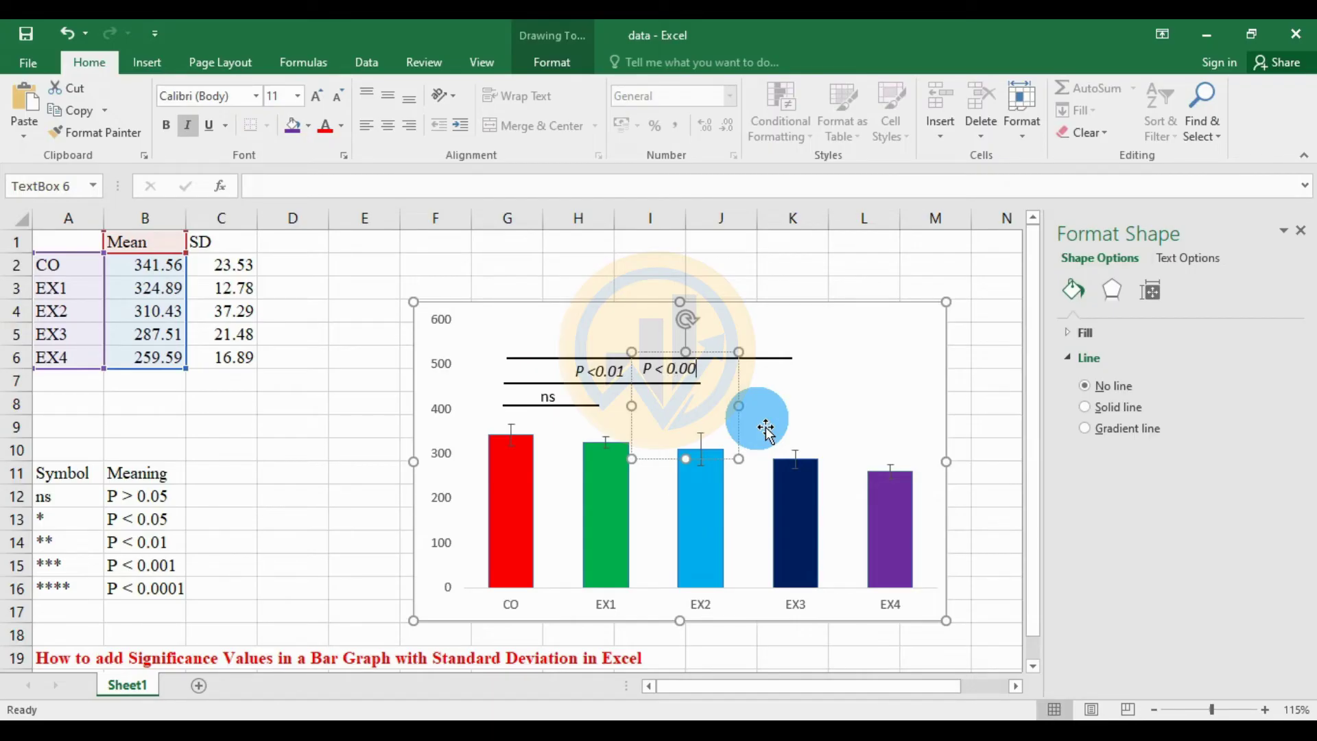
click(714, 358)
drag(714, 359, 700, 340)
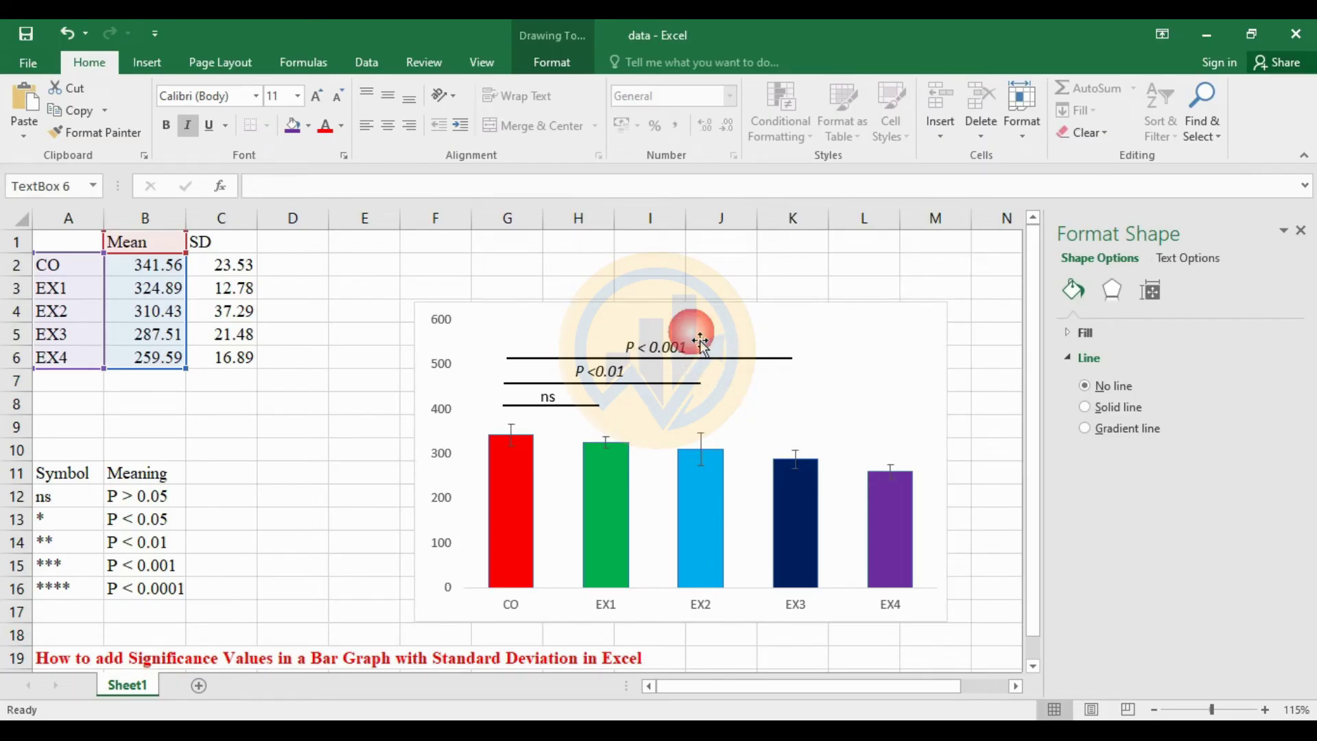
Select the top CO–EX3 significance line and shift it slightly left.
click(816, 420)
click(806, 427)
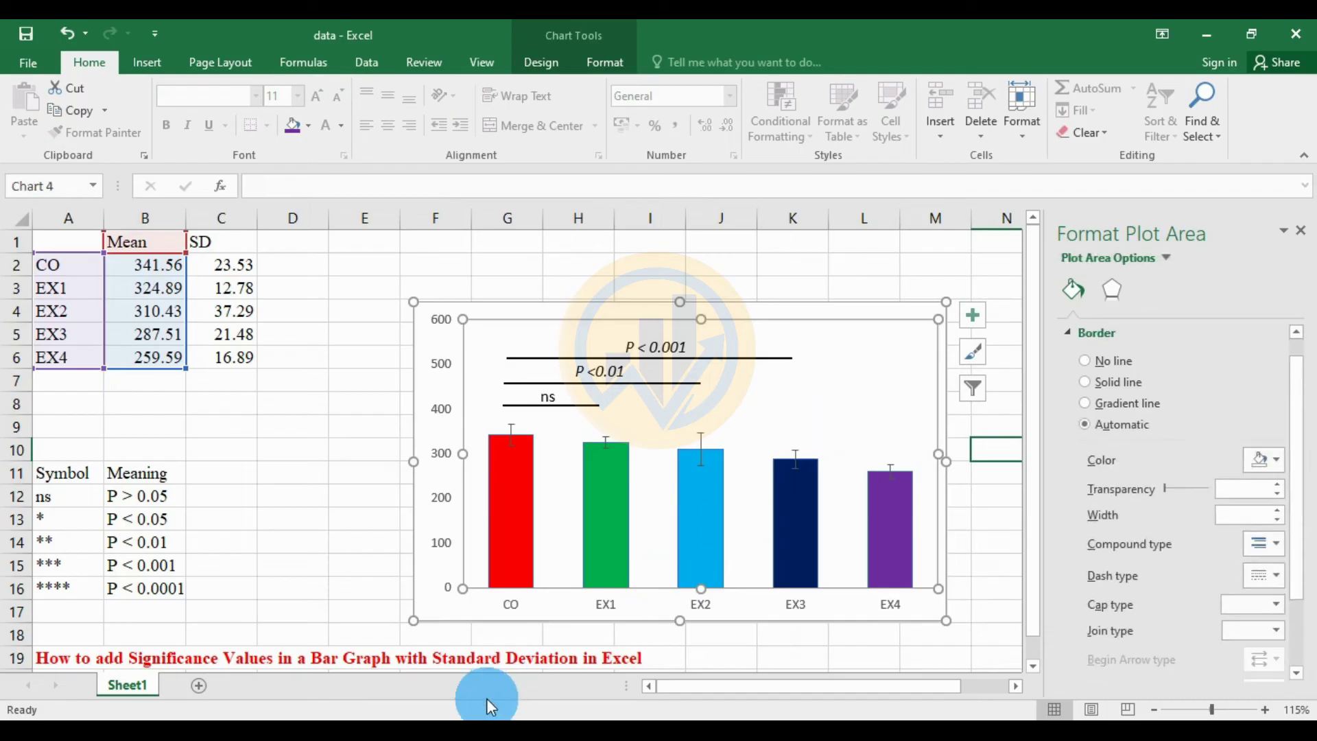
click(559, 430)
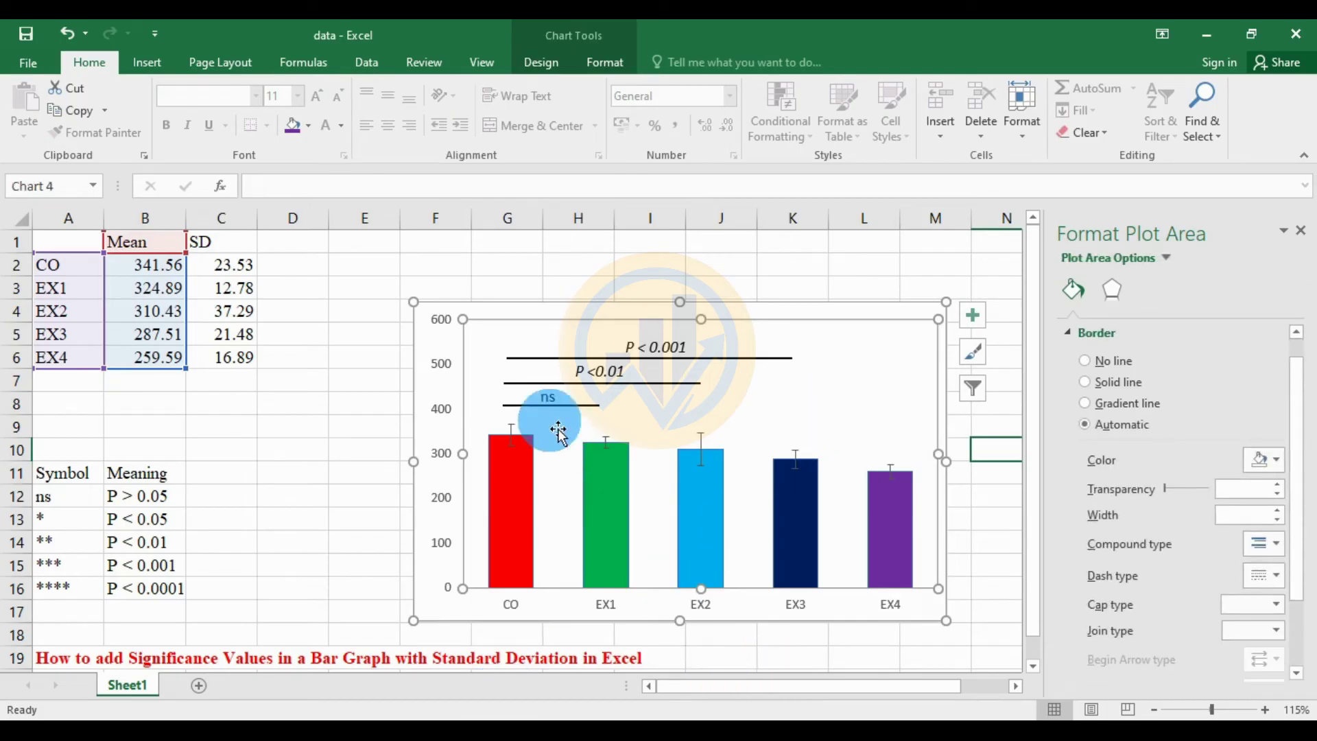
click(555, 363)
click(559, 376)
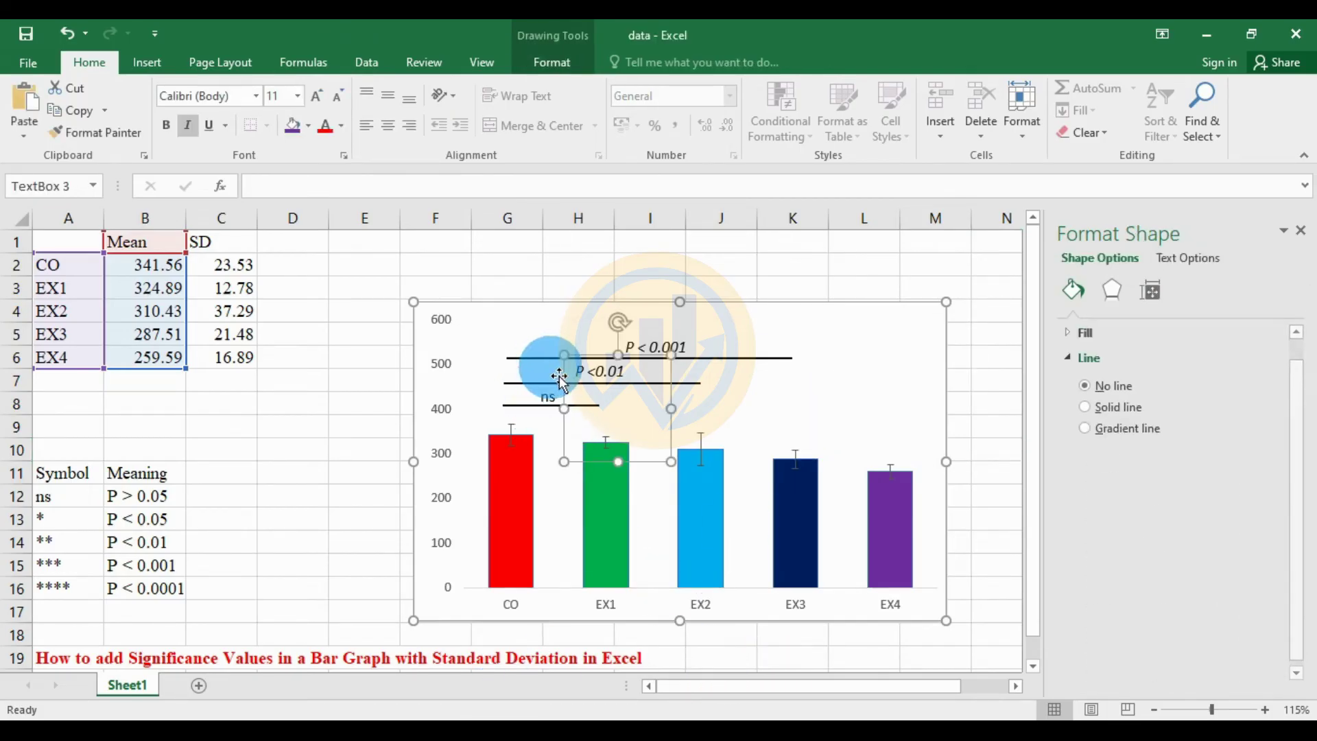
click(542, 363)
click(542, 364)
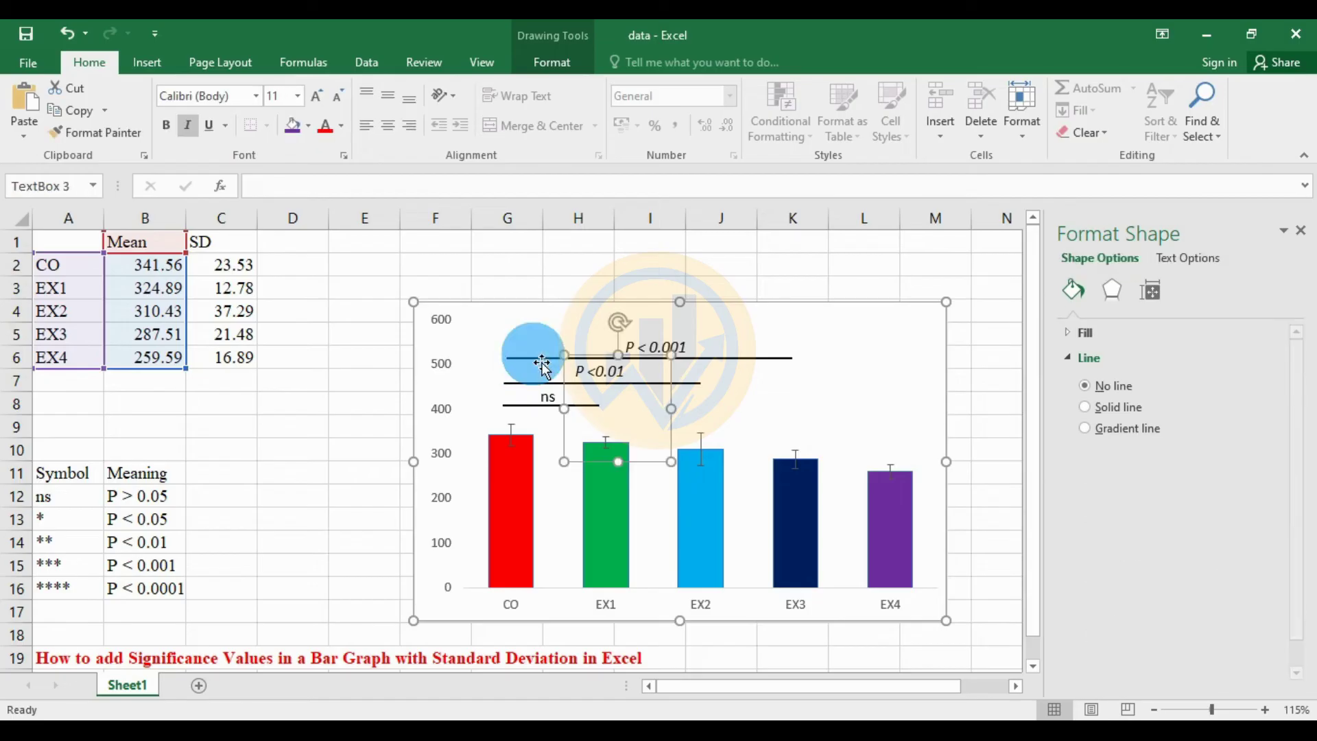
click(542, 362)
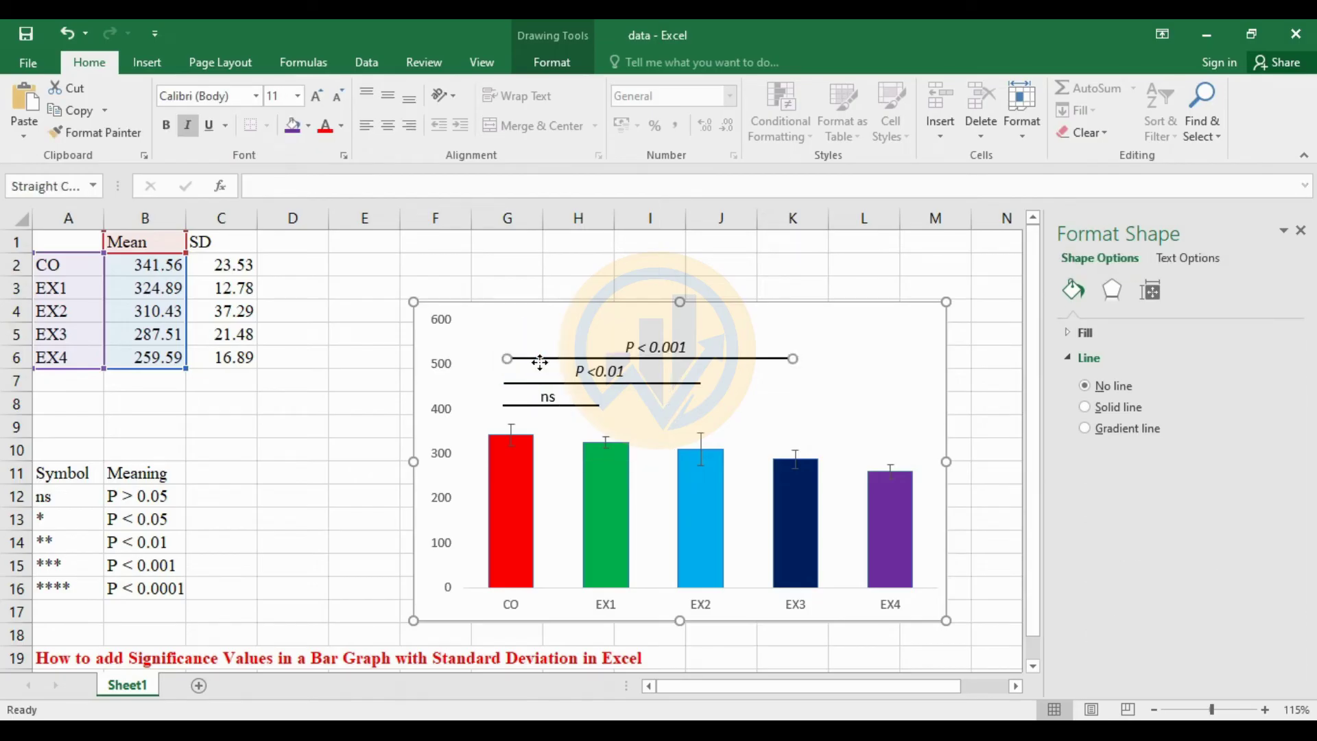
drag(540, 363, 536, 362)
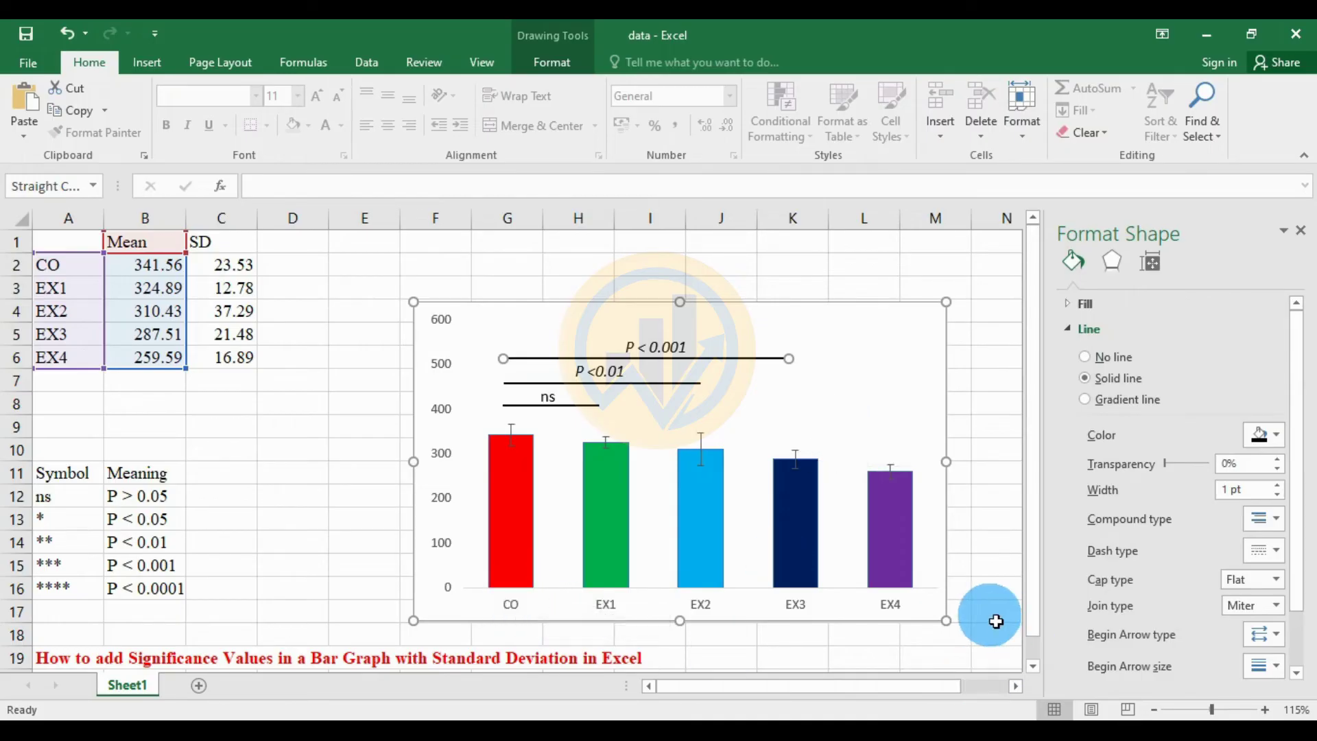
Draw a long line from CO to EX4 above the P < 0.001 label, adjusting its left end.
click(162, 71)
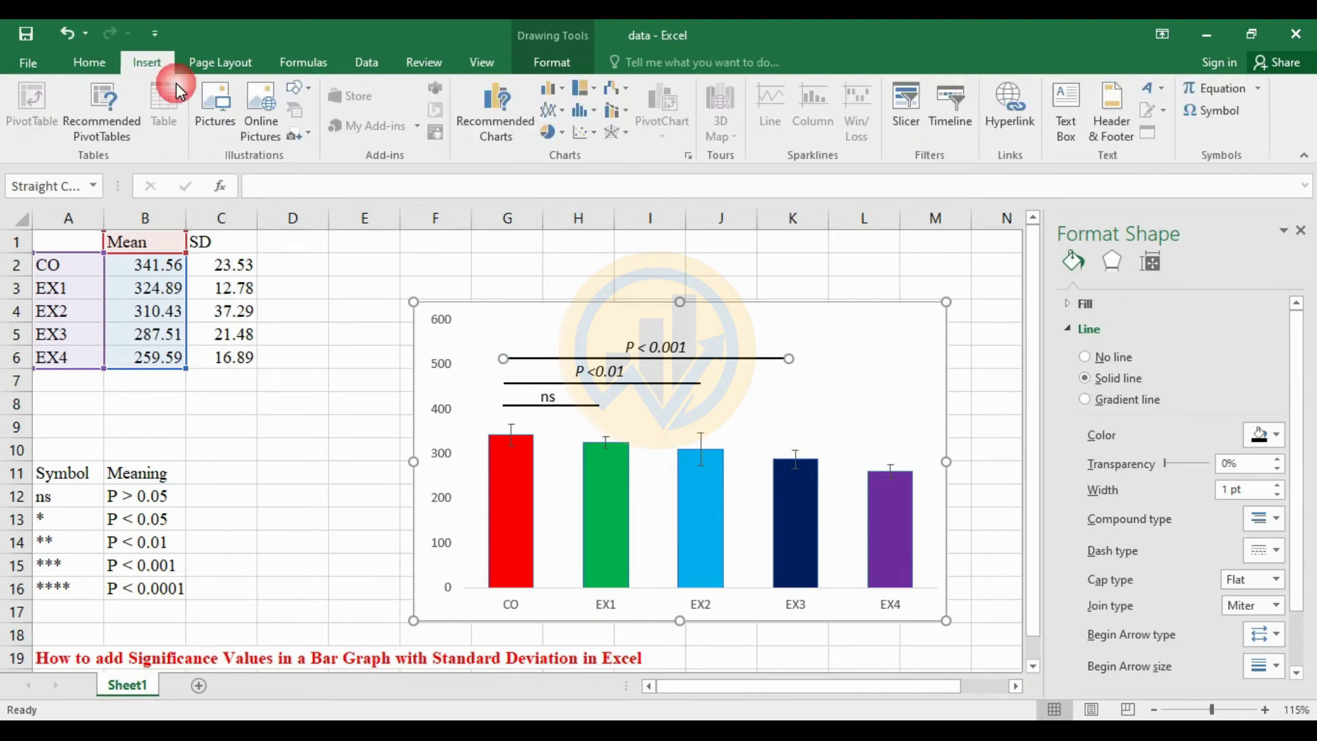
click(299, 88)
click(318, 131)
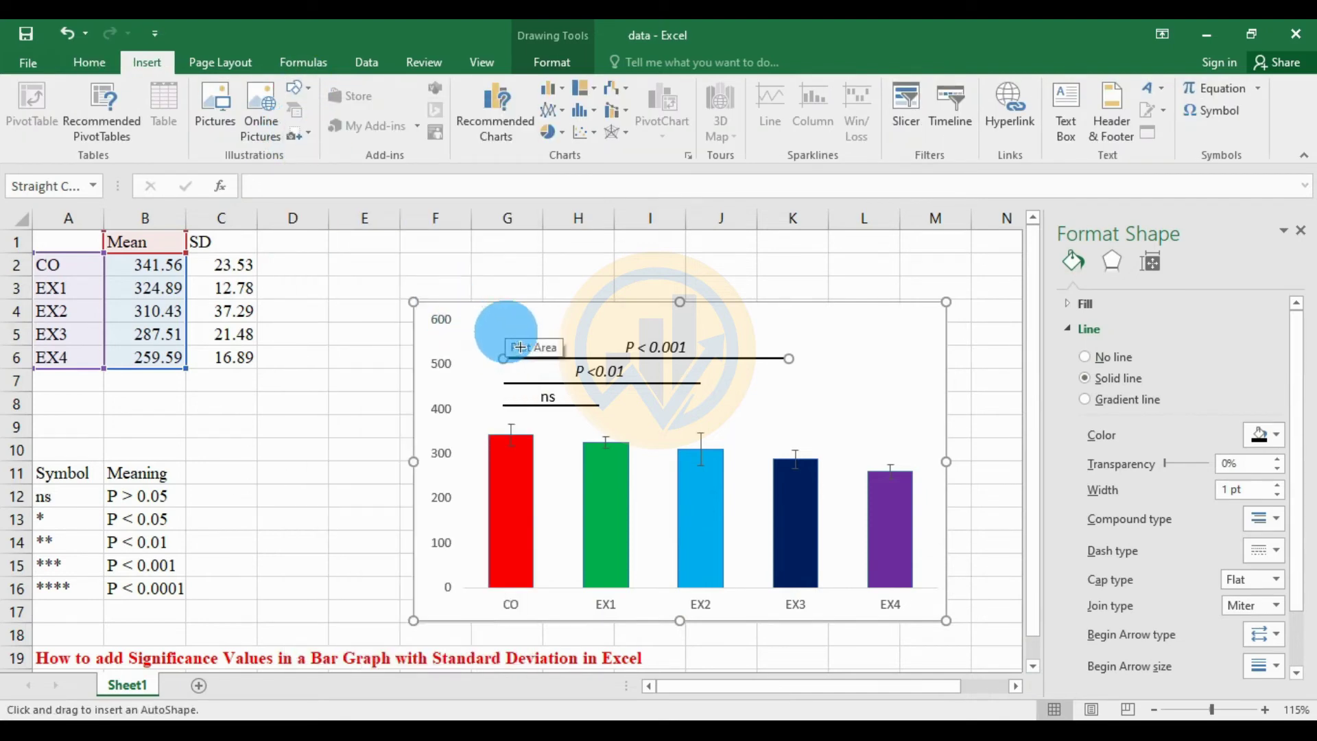
drag(521, 348, 900, 356)
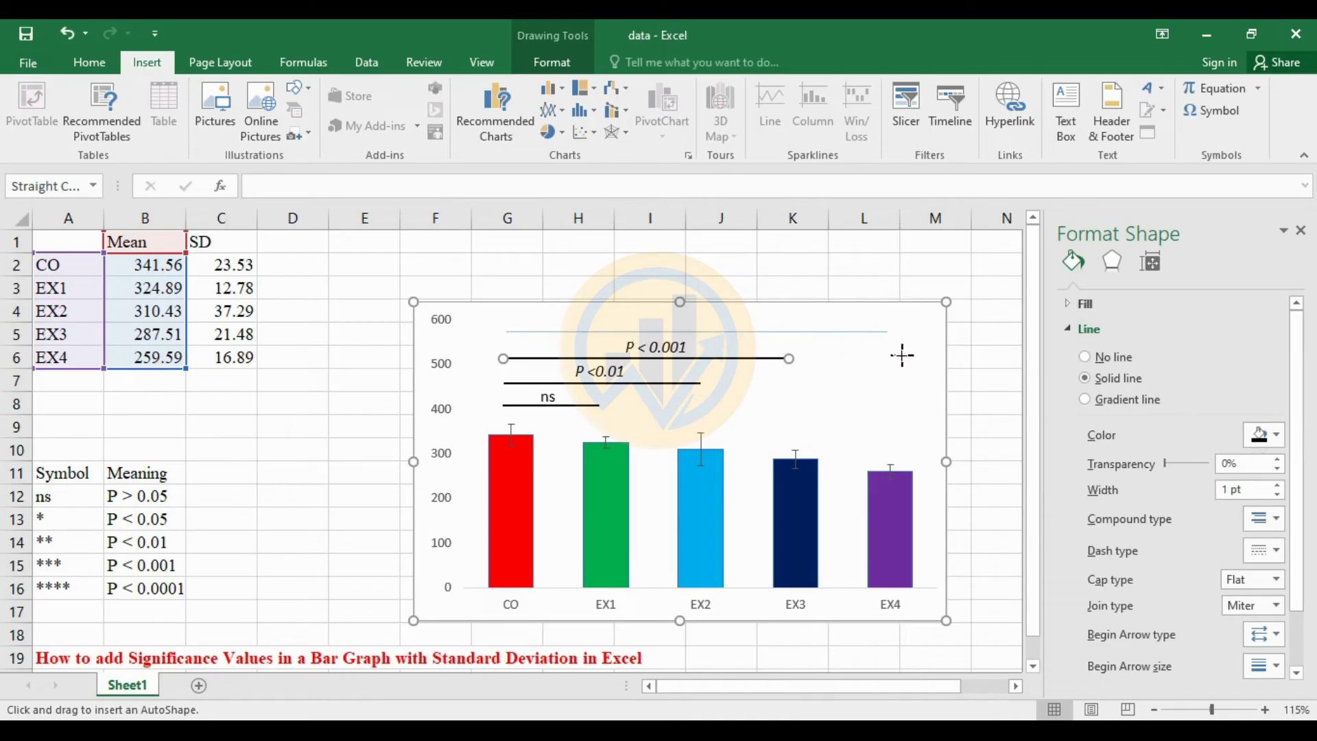
drag(902, 355, 902, 356)
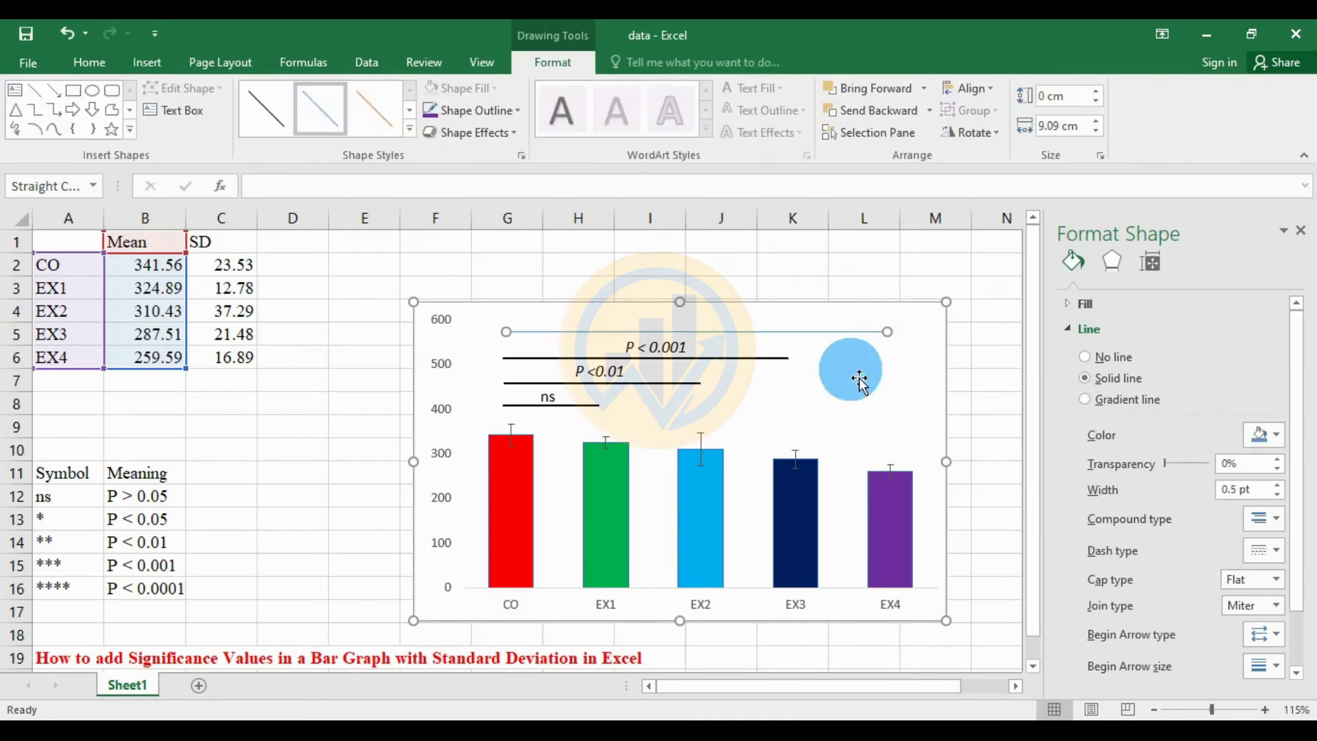
click(507, 332)
mouse_move(511, 336)
mouse_down()
mouse_move(518, 347)
mouse_move(503, 332)
mouse_up()
Style the new top line black and 1 pt thick.
click(537, 331)
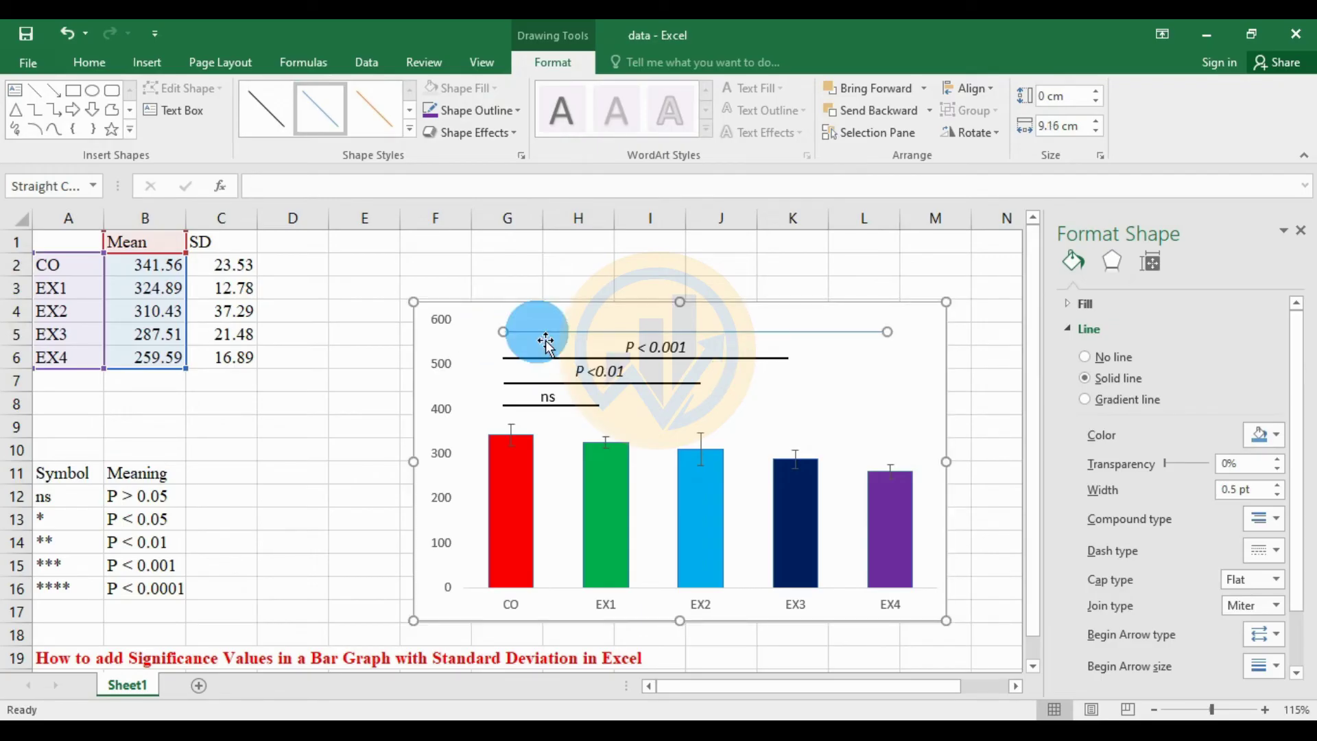
click(396, 162)
click(410, 129)
click(295, 203)
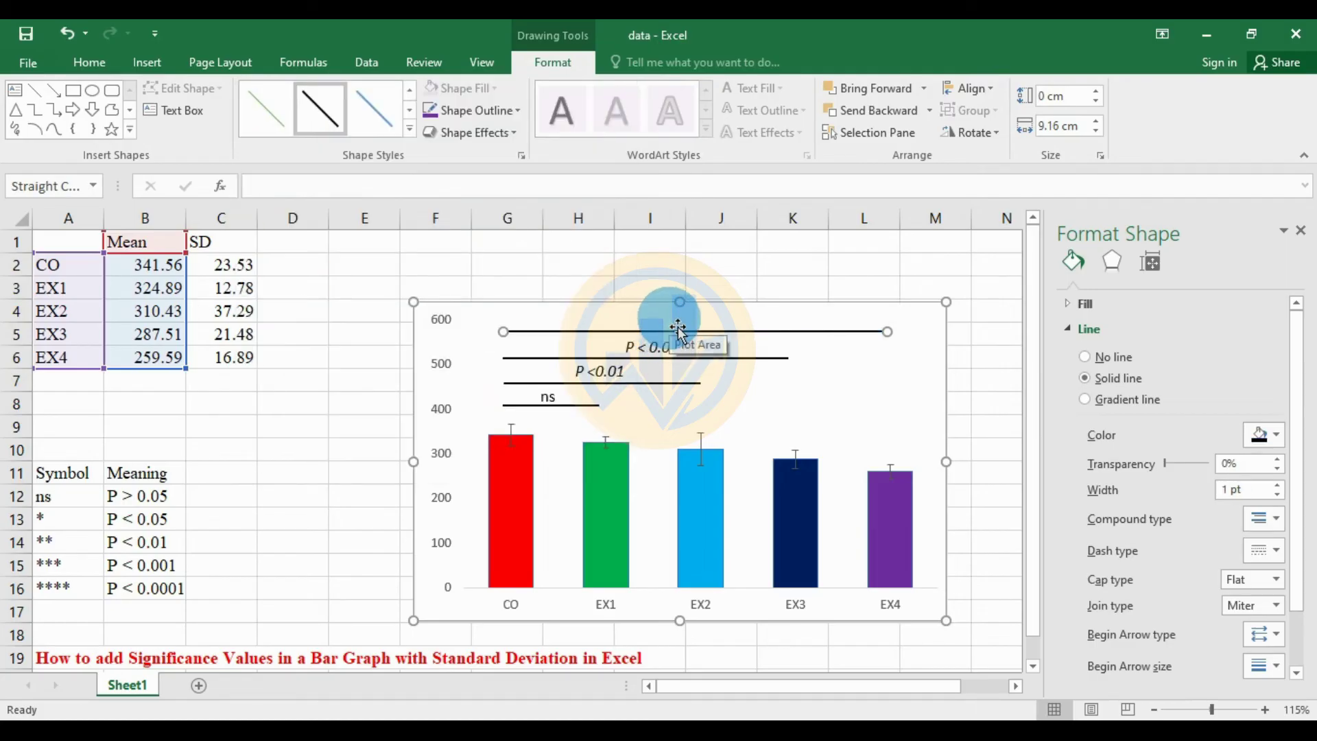
click(636, 393)
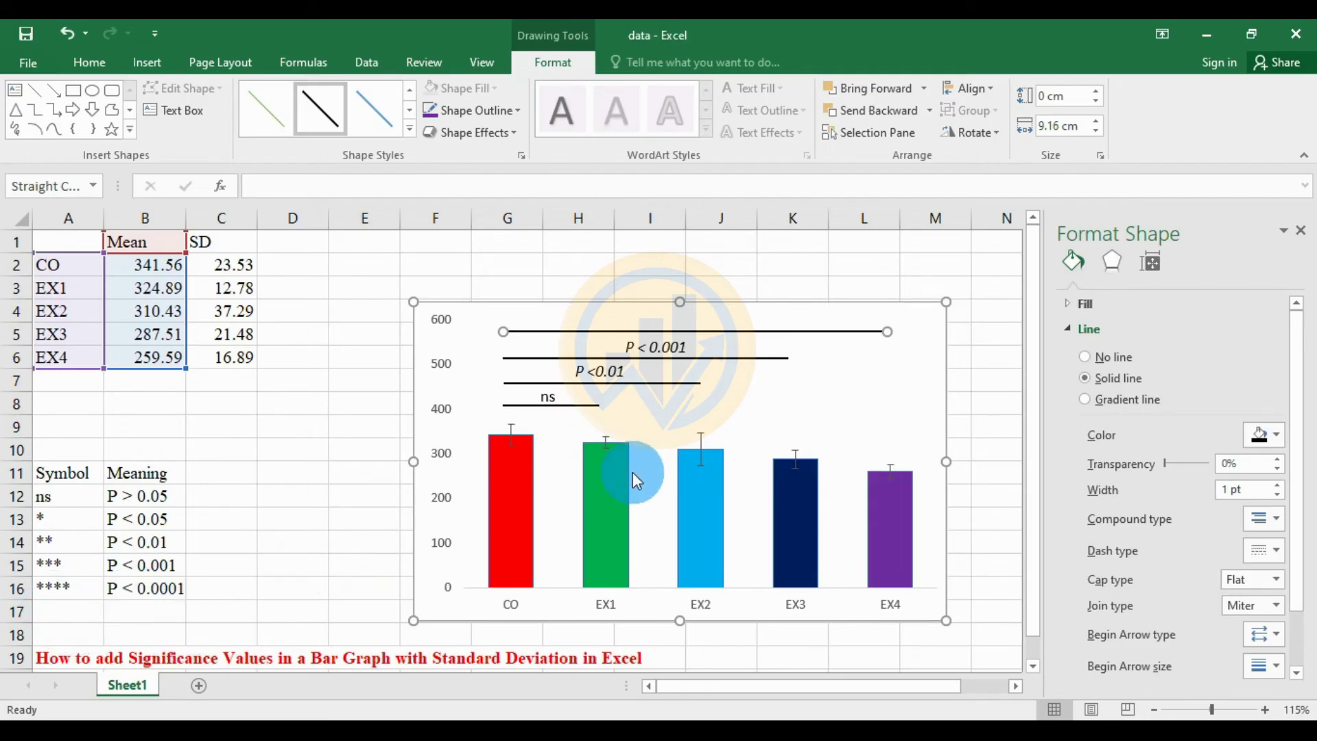
click(723, 332)
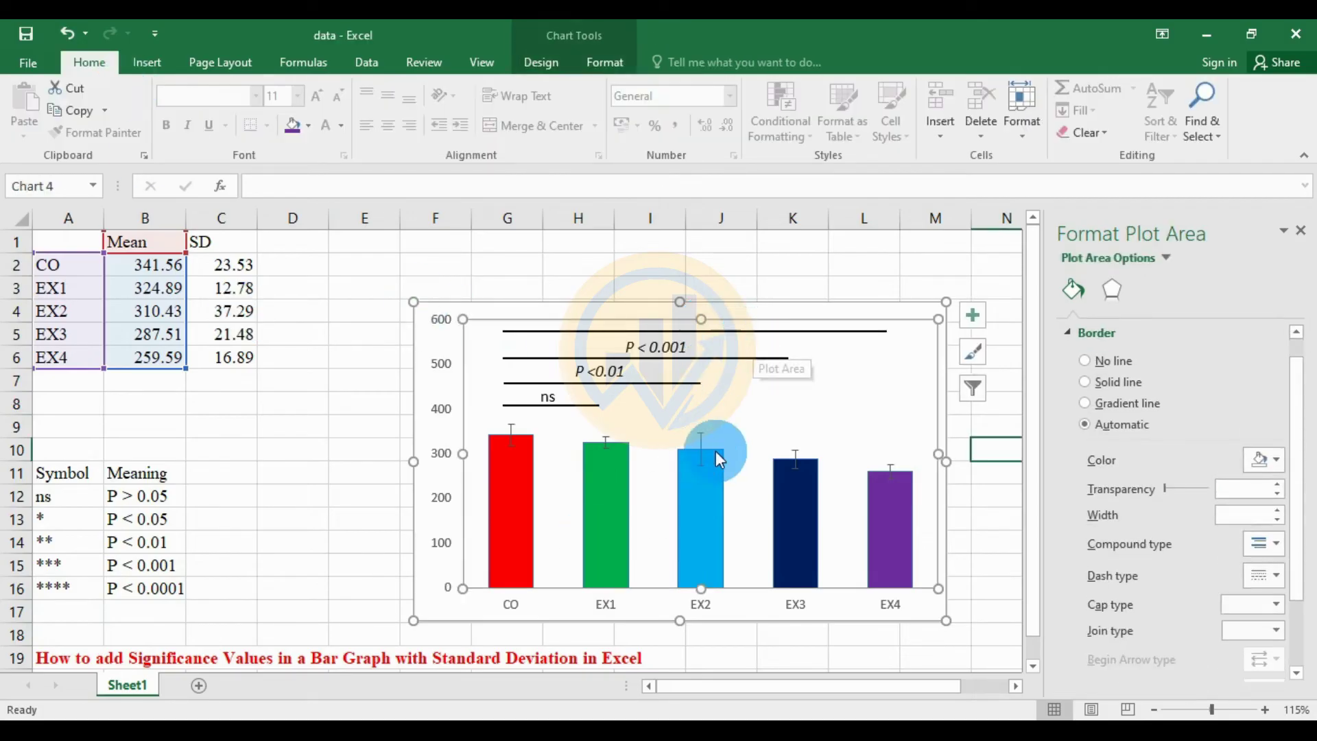
click(148, 64)
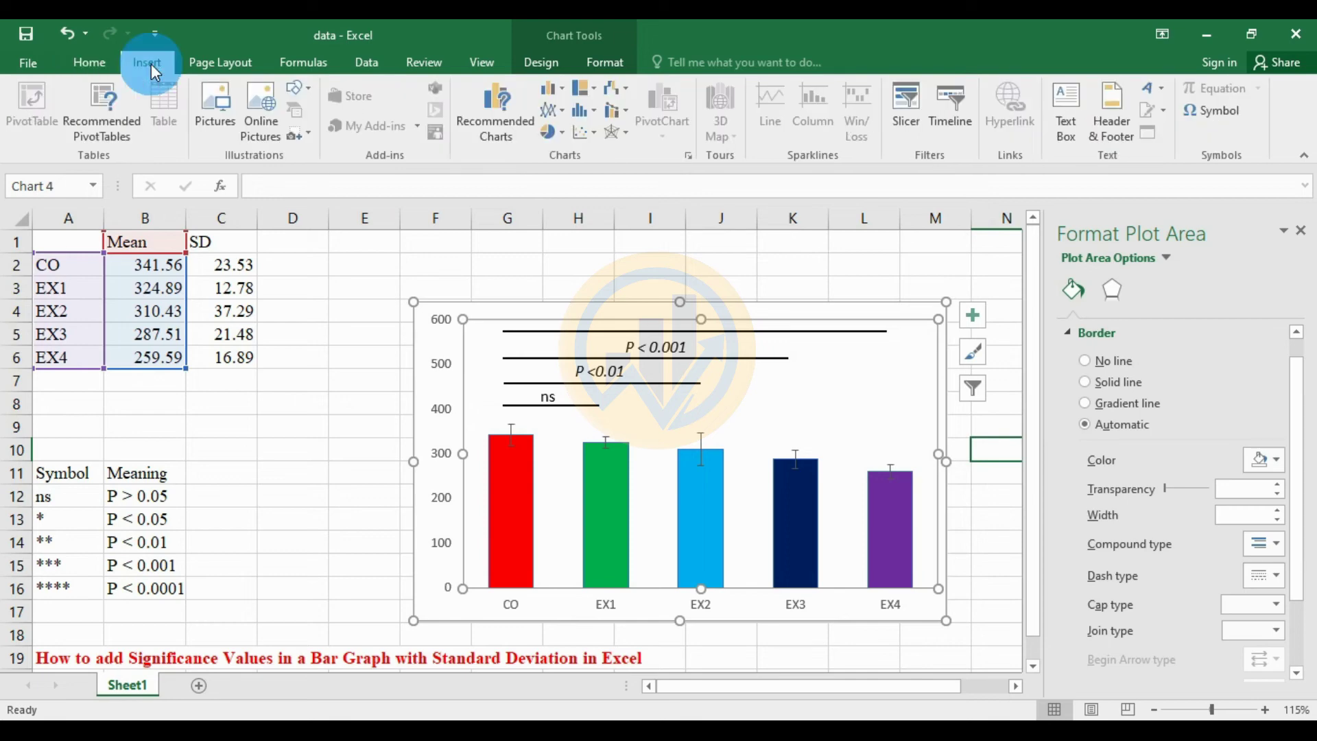
Place an empty text box just under the topmost CO–EX4 line.
click(1082, 111)
click(719, 330)
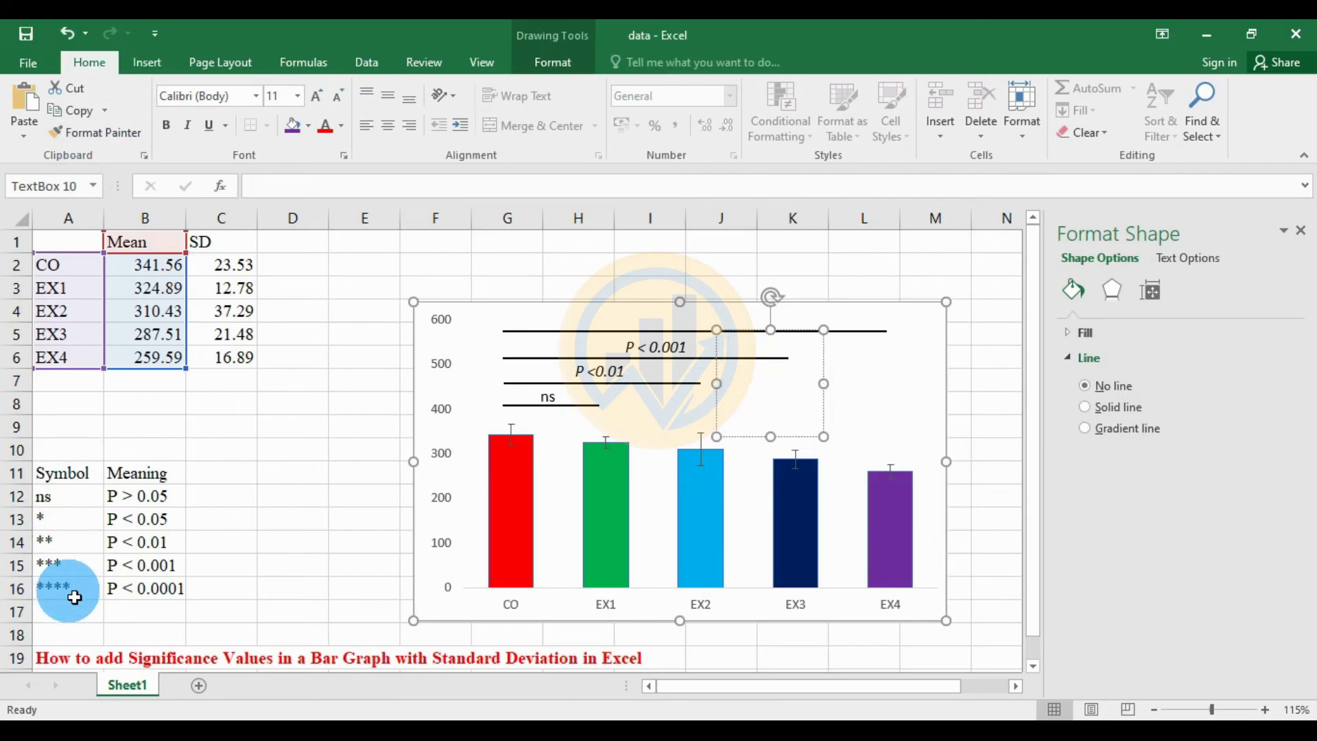
click(148, 60)
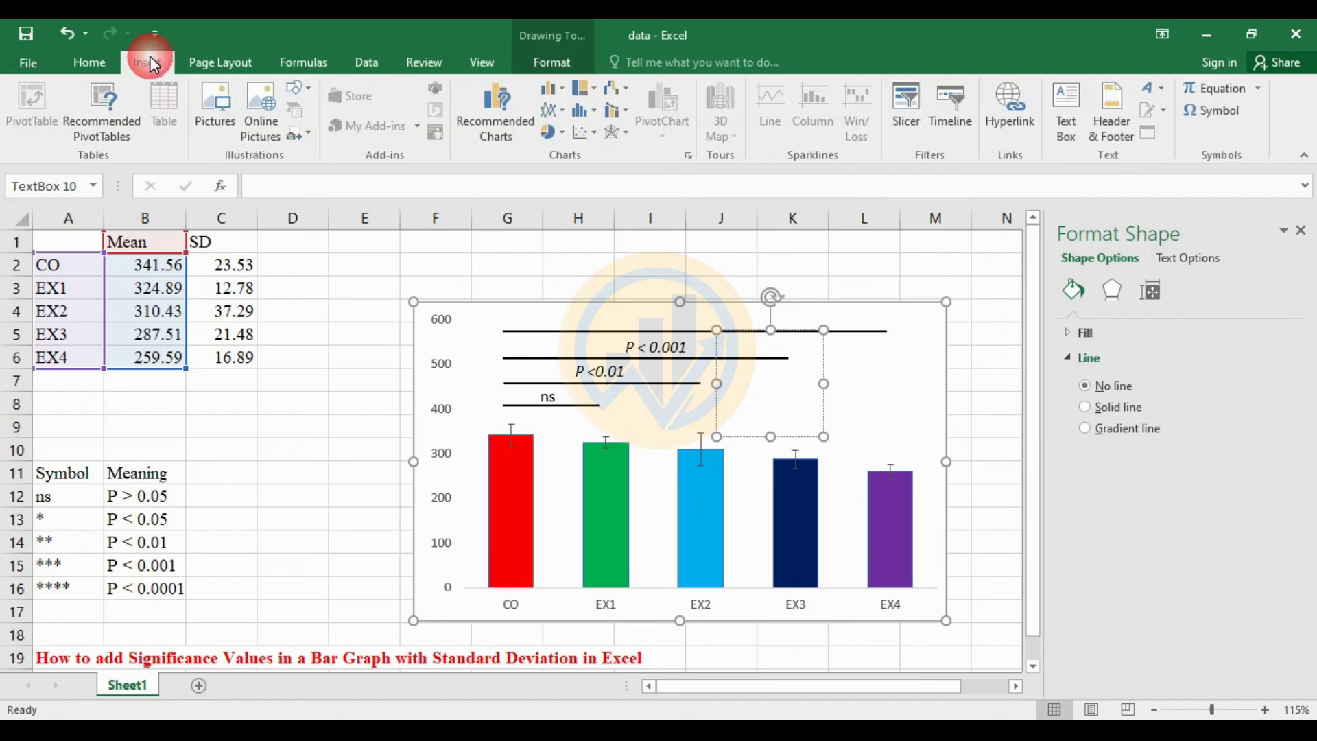
Insert four asterisks (****) into the label via the Symbol dialog, then close it.
click(1229, 115)
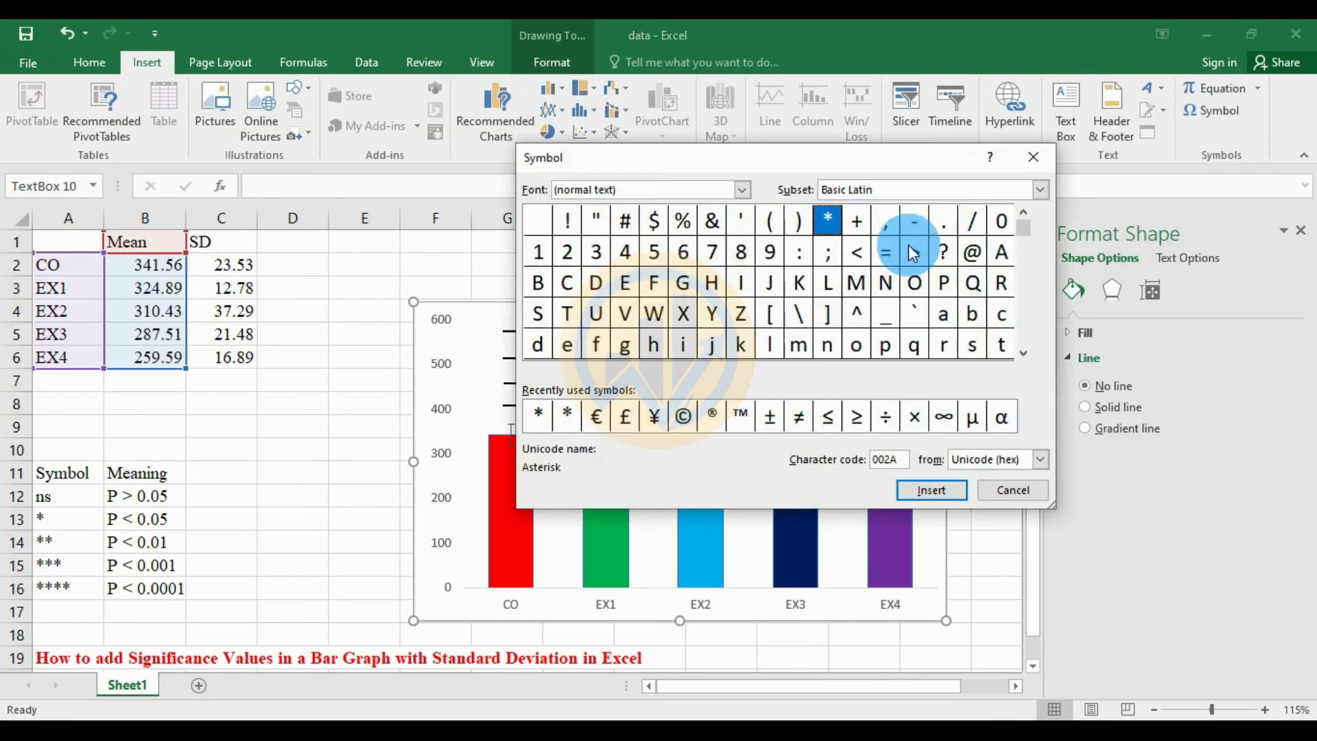
drag(834, 155, 446, 212)
click(553, 546)
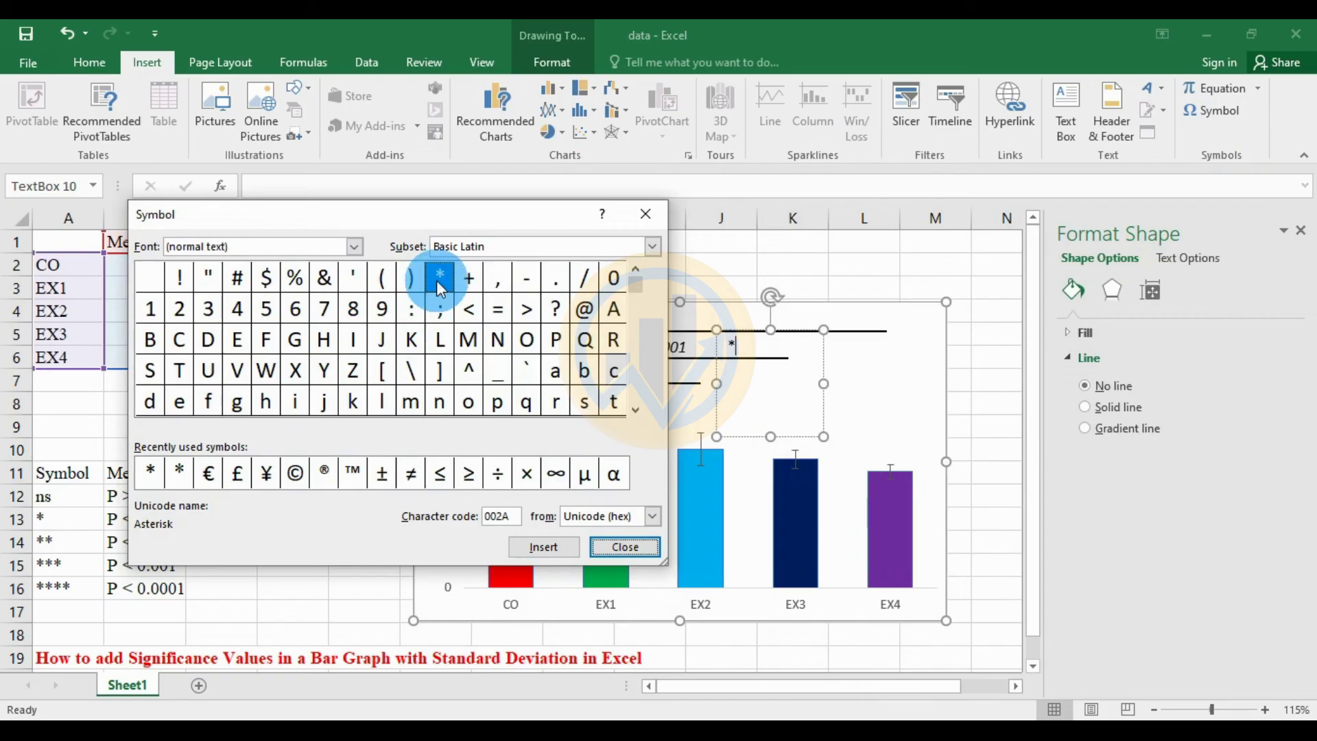
click(555, 546)
click(736, 349)
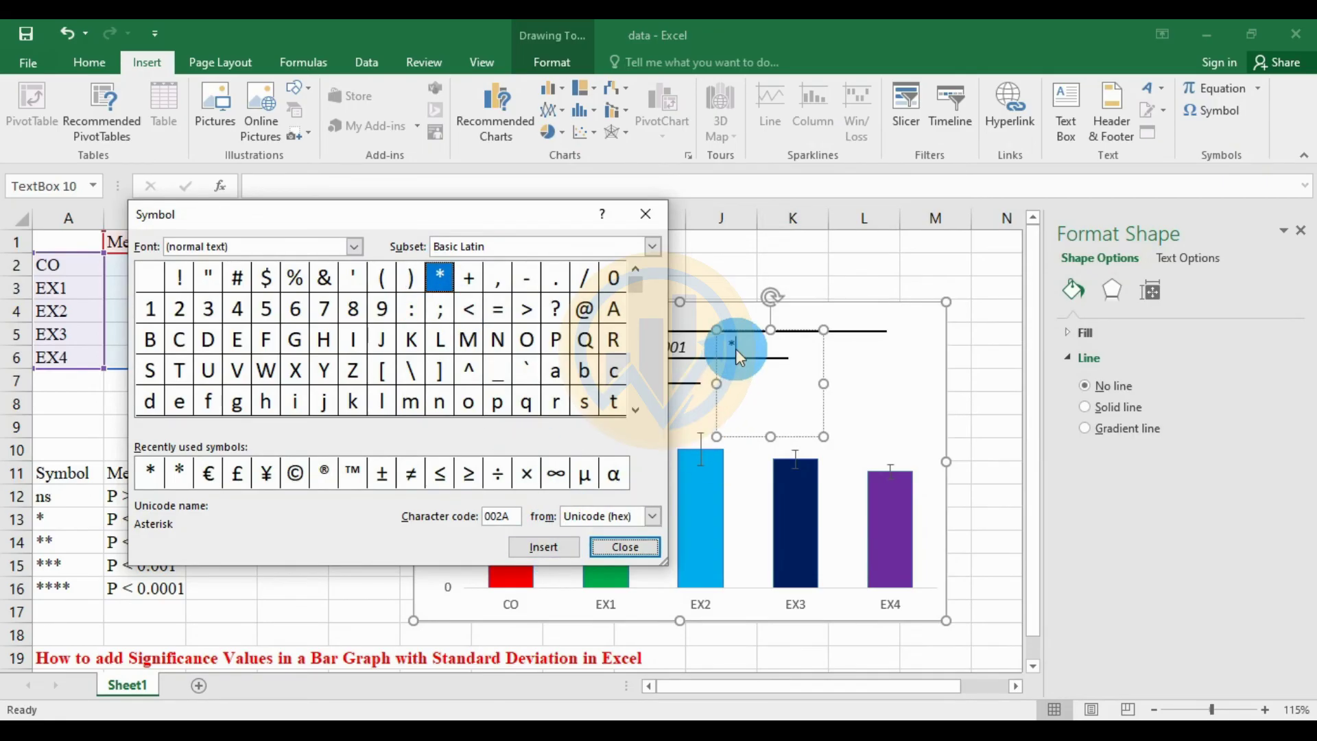
click(555, 546)
click(741, 350)
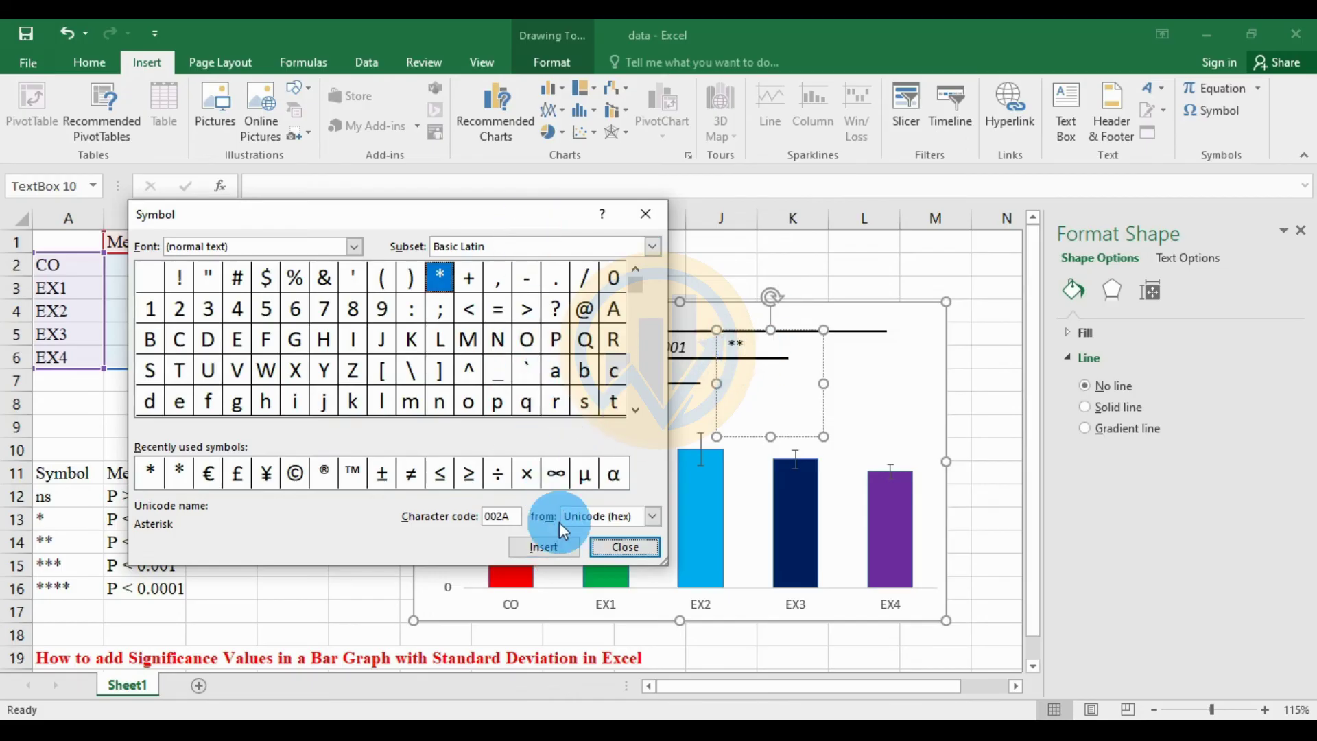
click(566, 546)
click(793, 347)
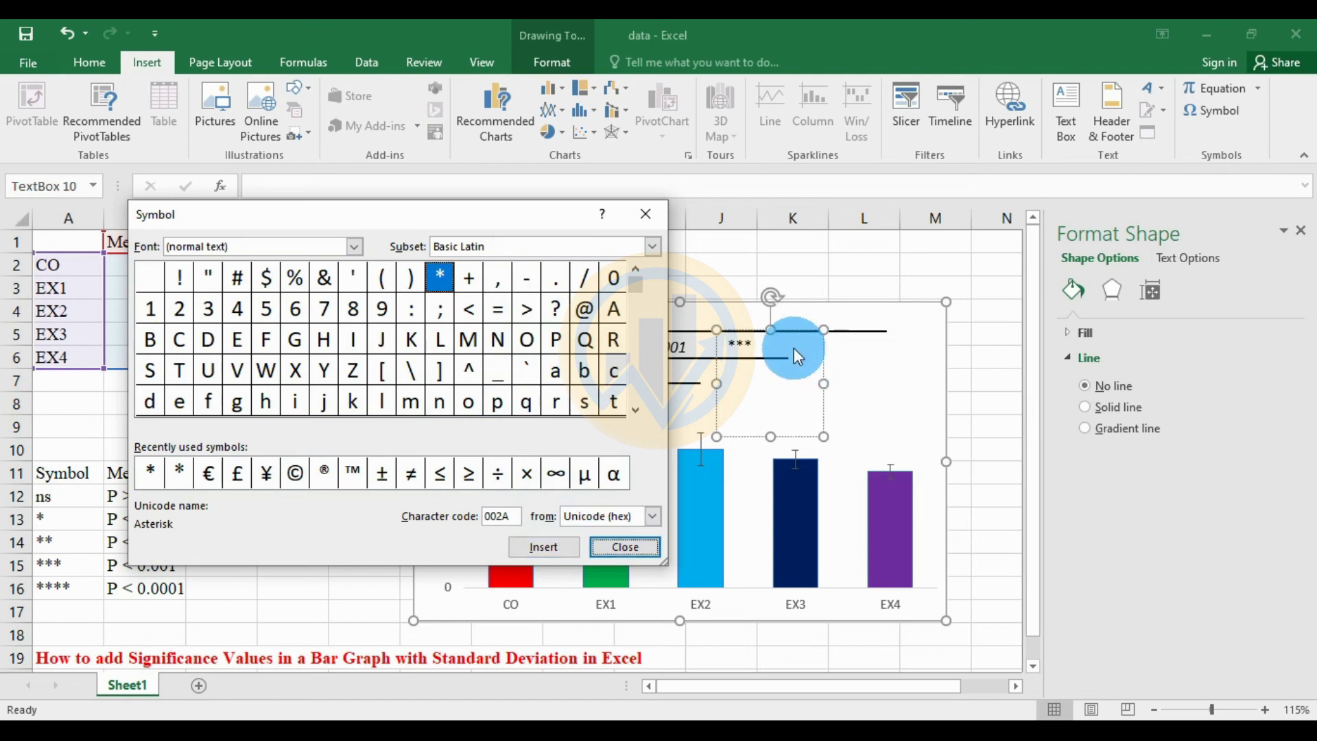
click(818, 350)
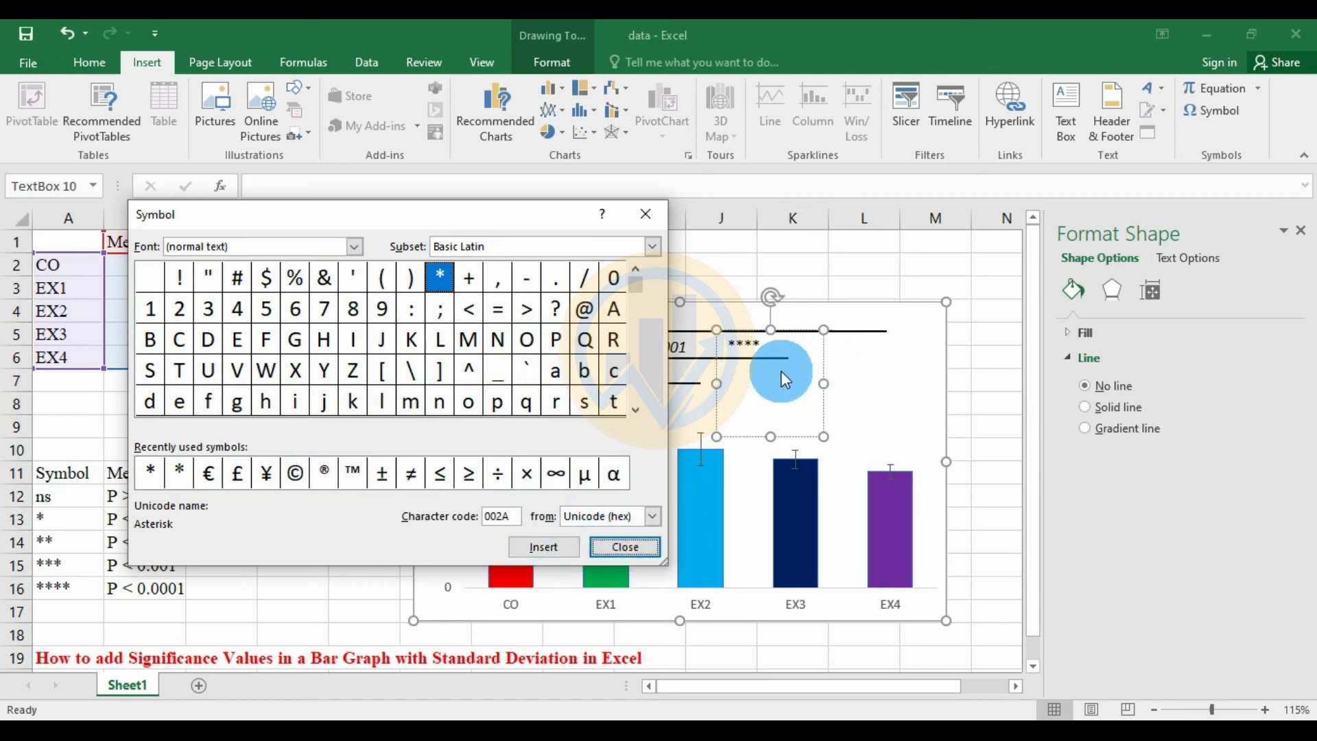
click(623, 546)
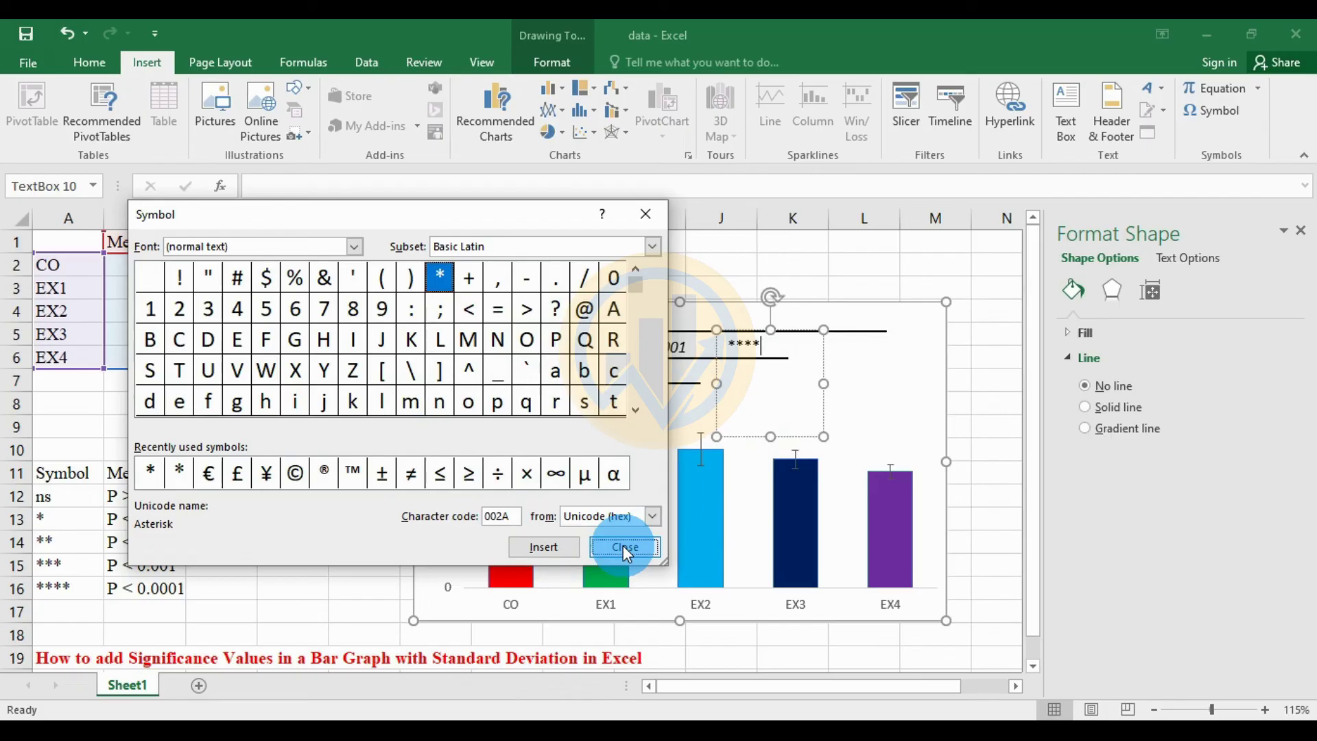
click(773, 352)
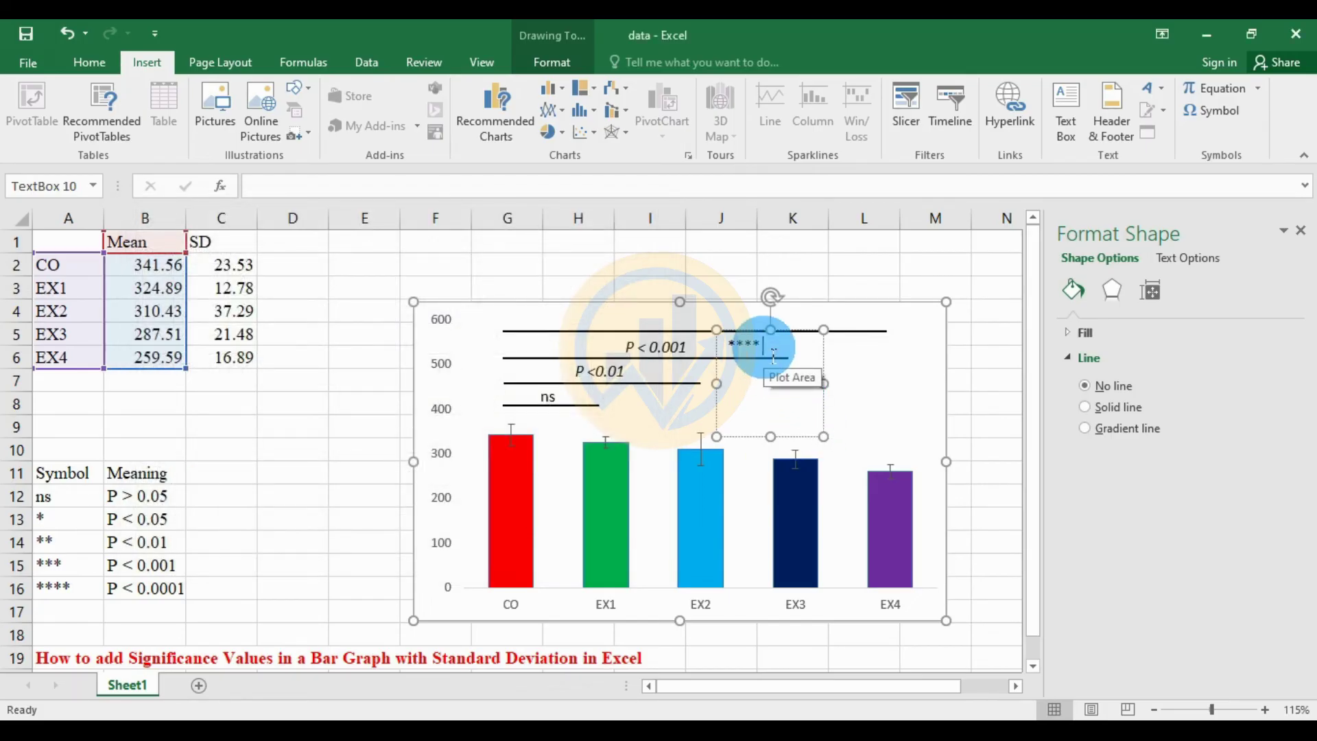
Append '(P < 0.0001)' to the label and position it above the CO–EX4 line.
text(()
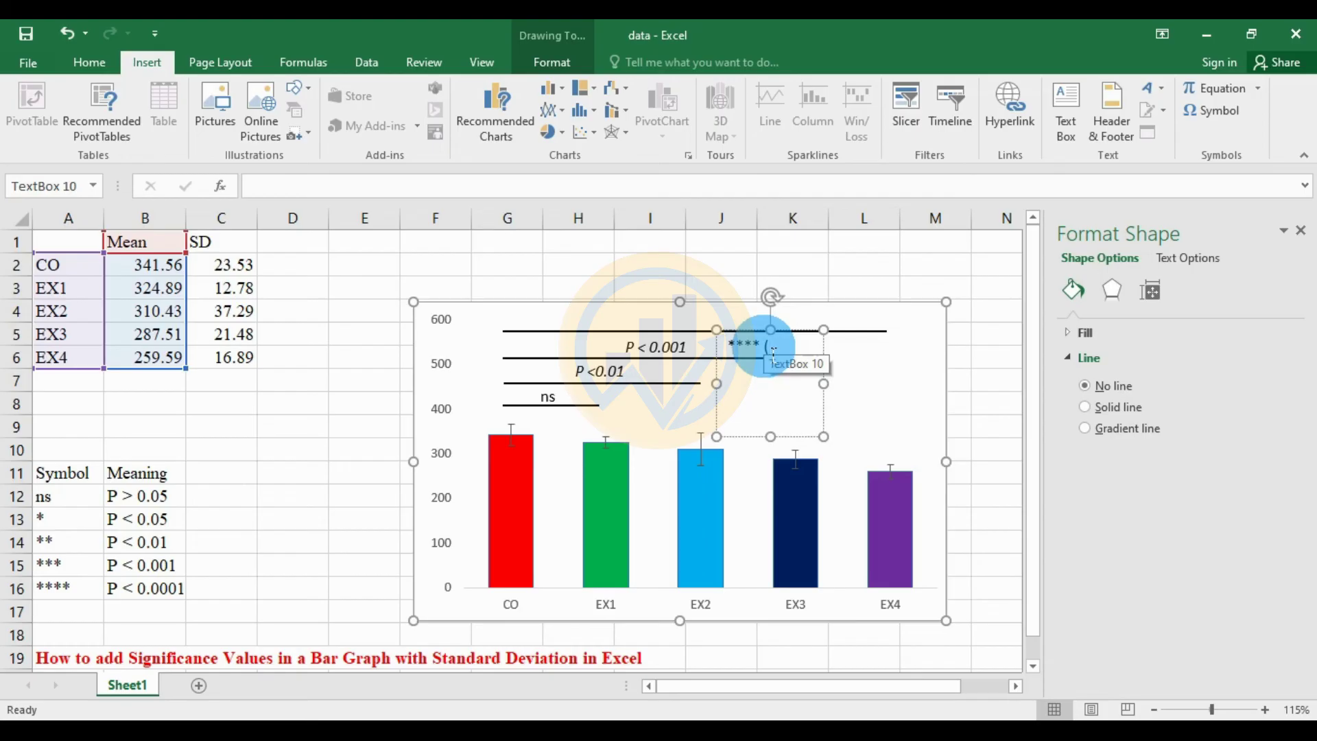
text(P < 0.0001))
mouse_move(773, 356)
mouse_down()
mouse_move(728, 340)
mouse_move(714, 315)
mouse_move(664, 312)
mouse_up()
click(768, 265)
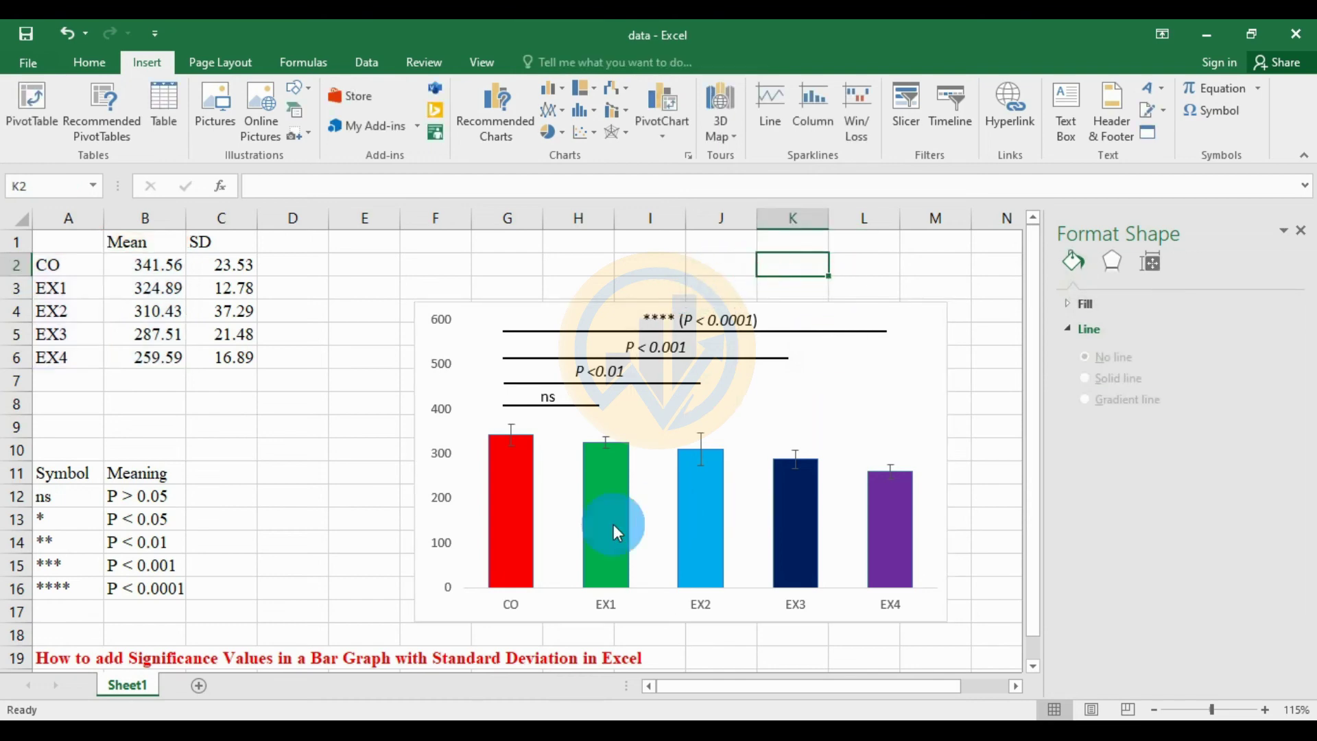
click(518, 607)
Give the horizontal axis a solid black line.
scroll(1065, 435, down, 1)
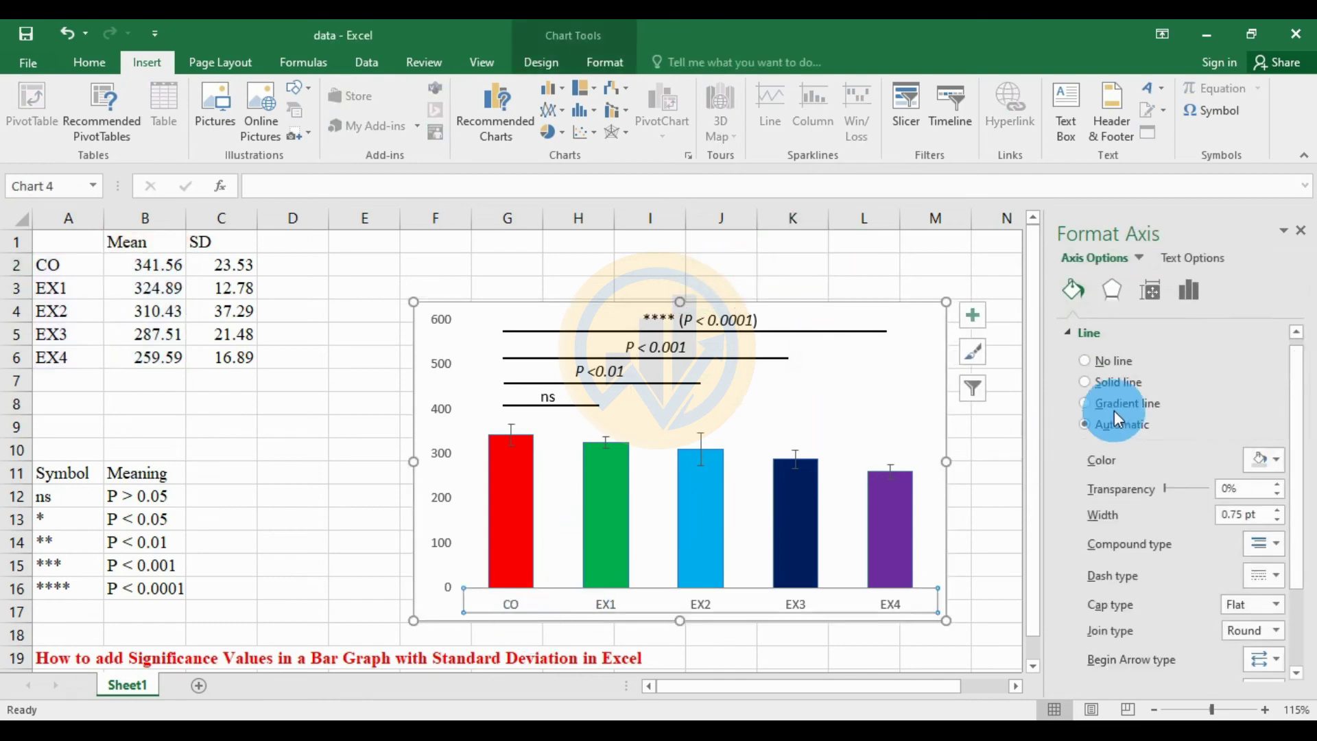
click(508, 607)
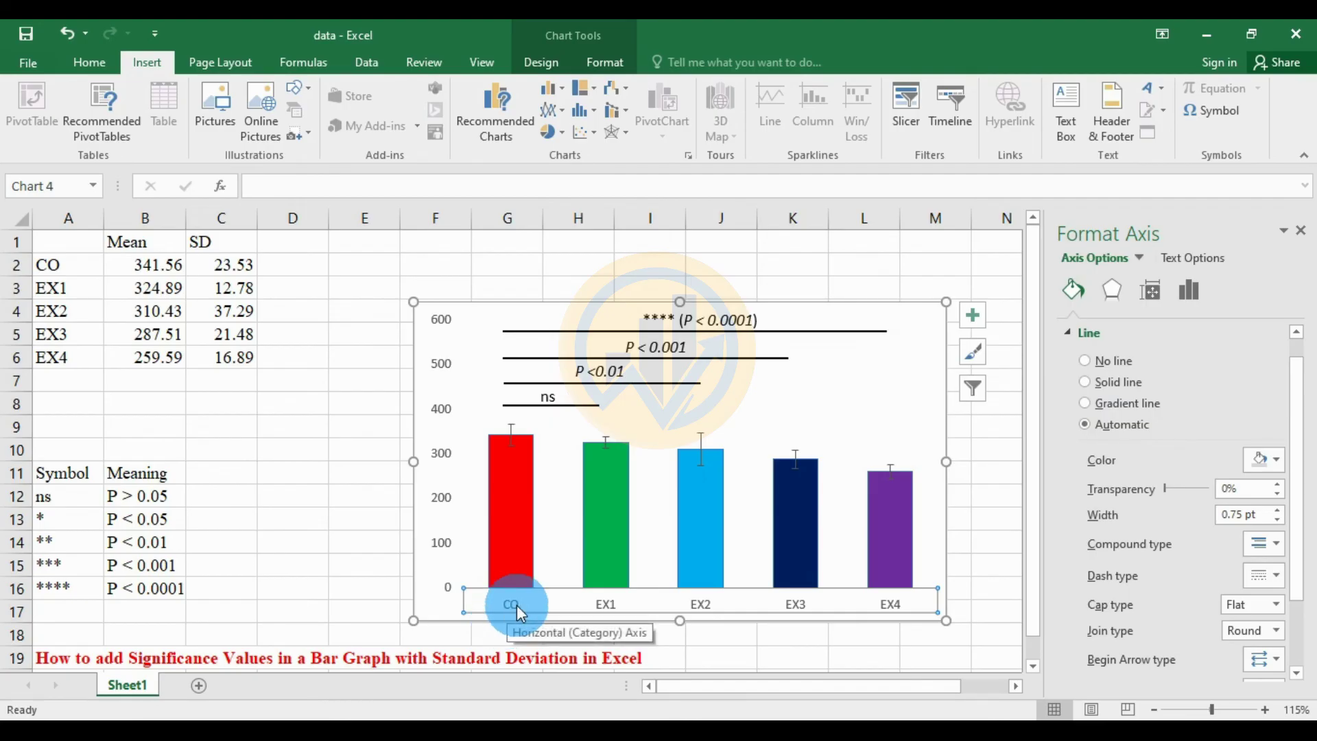
click(1276, 464)
click(1176, 505)
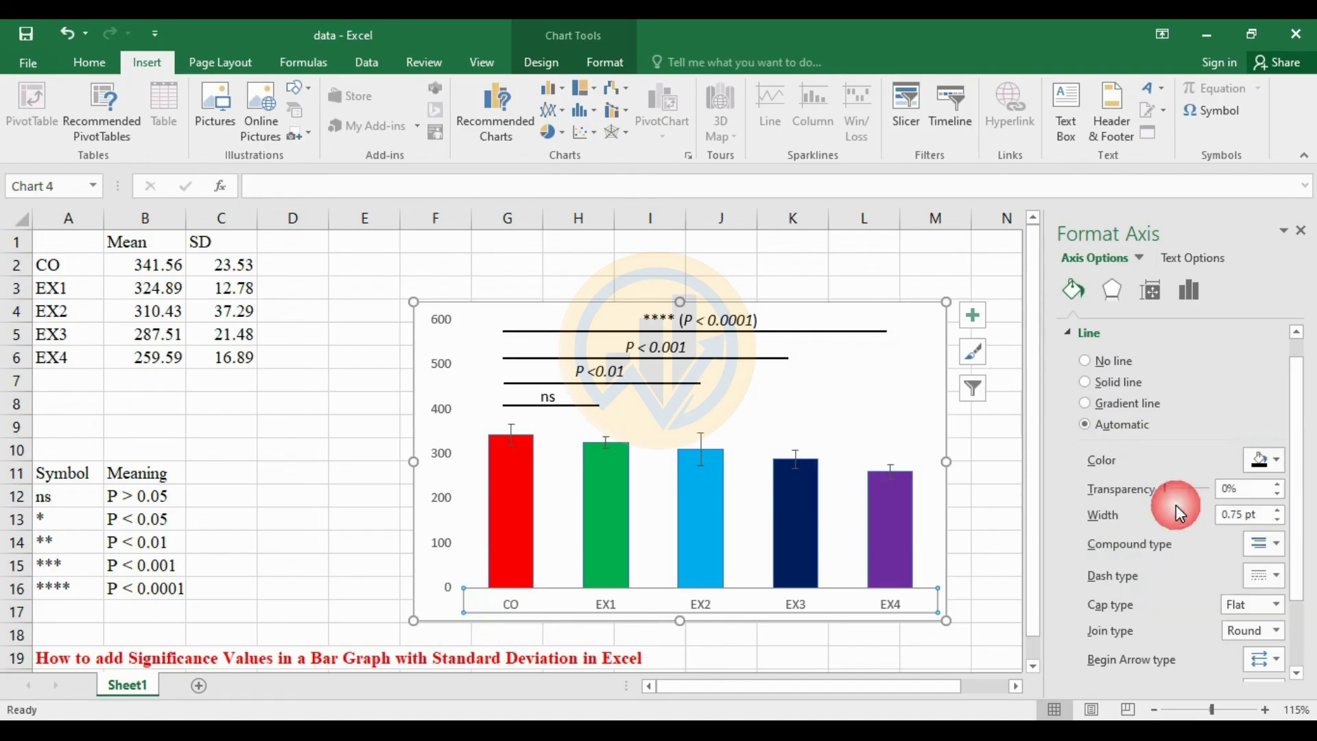
click(1001, 522)
Turn the horizontal axis category labels black.
click(796, 599)
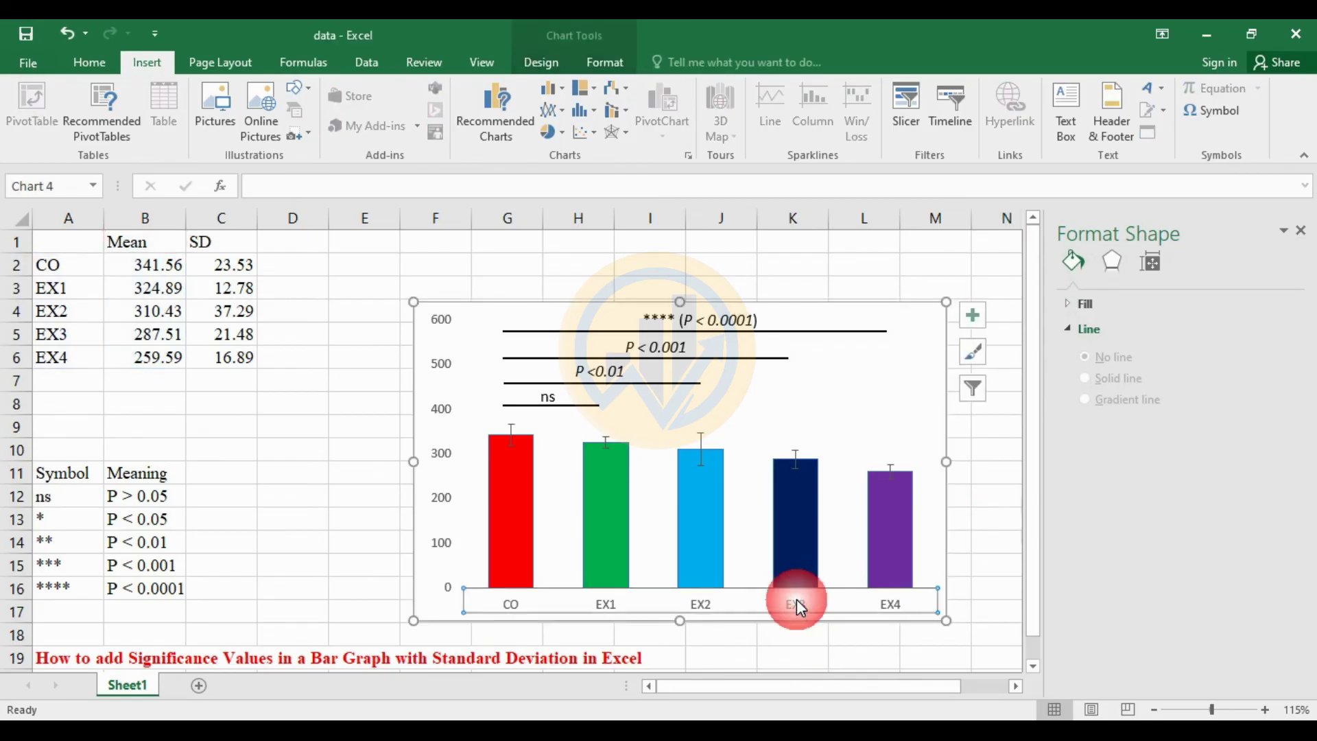
click(88, 63)
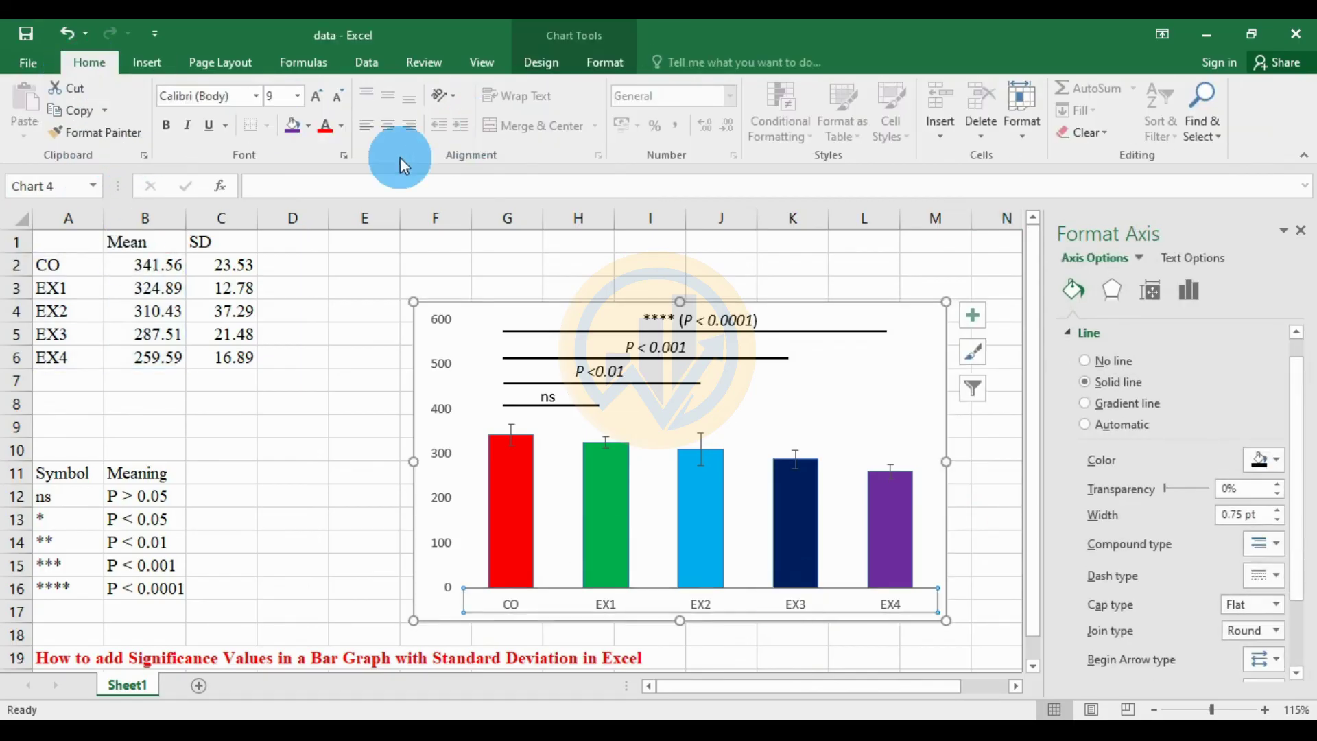
click(341, 126)
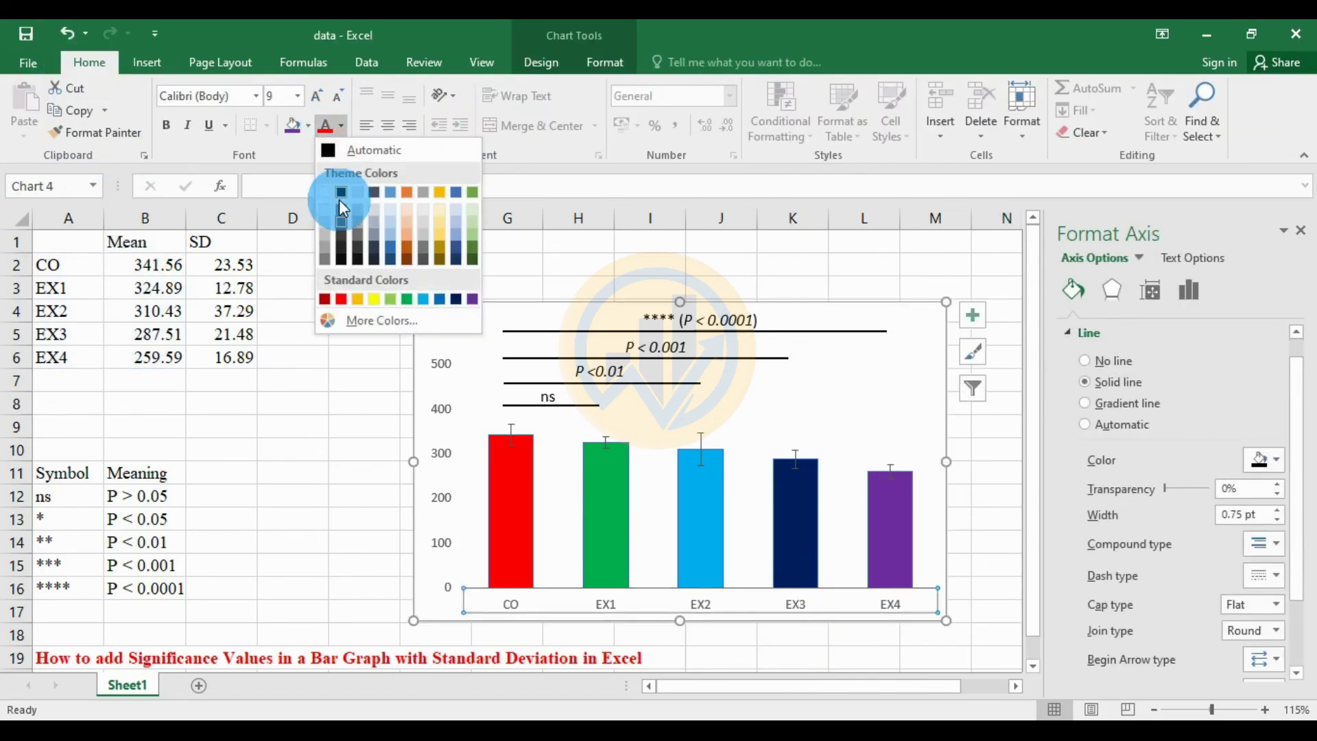
click(341, 193)
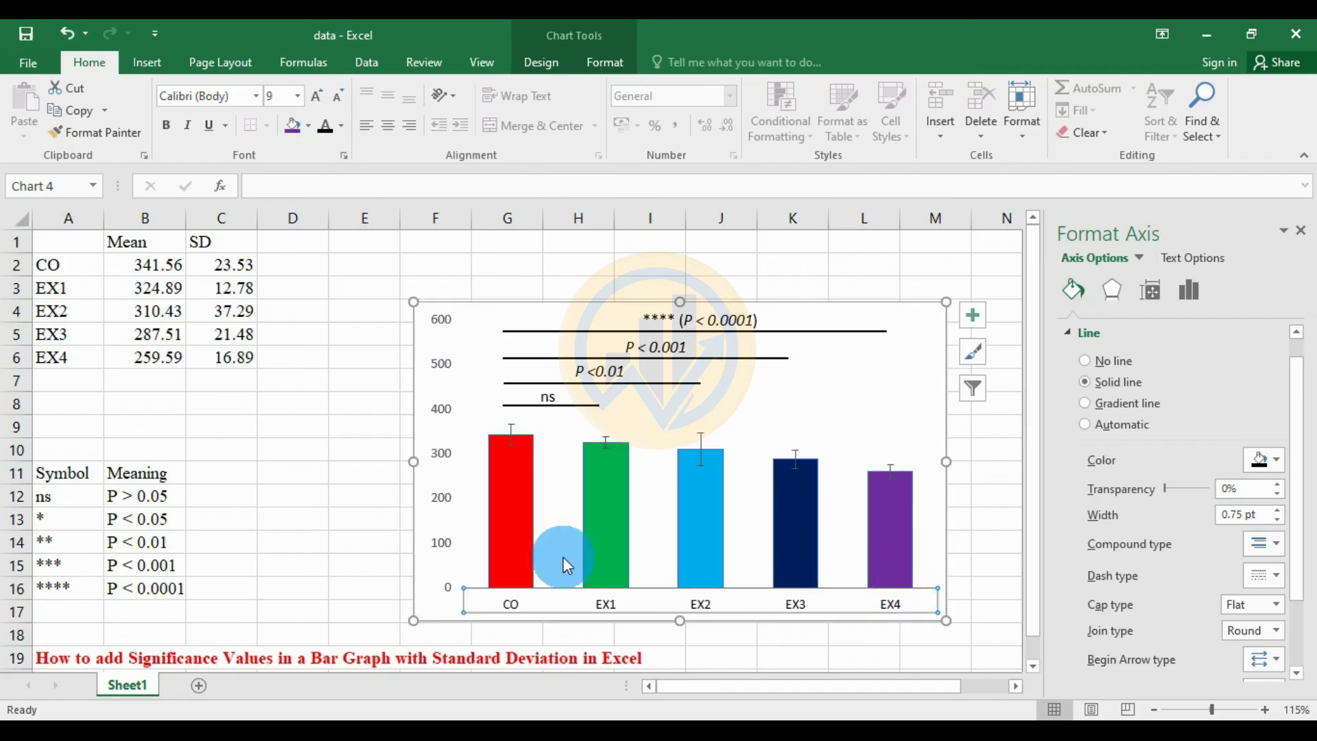
click(451, 509)
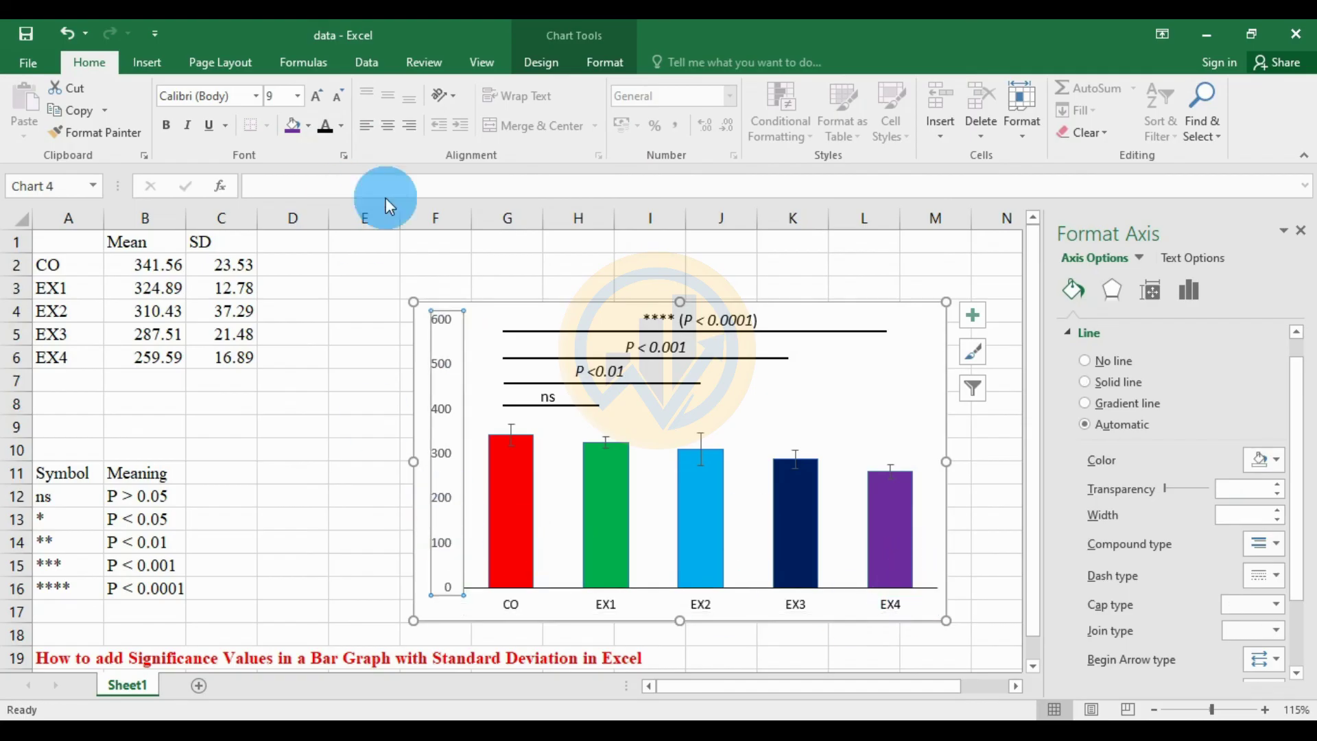
Make the vertical axis labels black Times New Roman, enlarged to size 10.
click(328, 127)
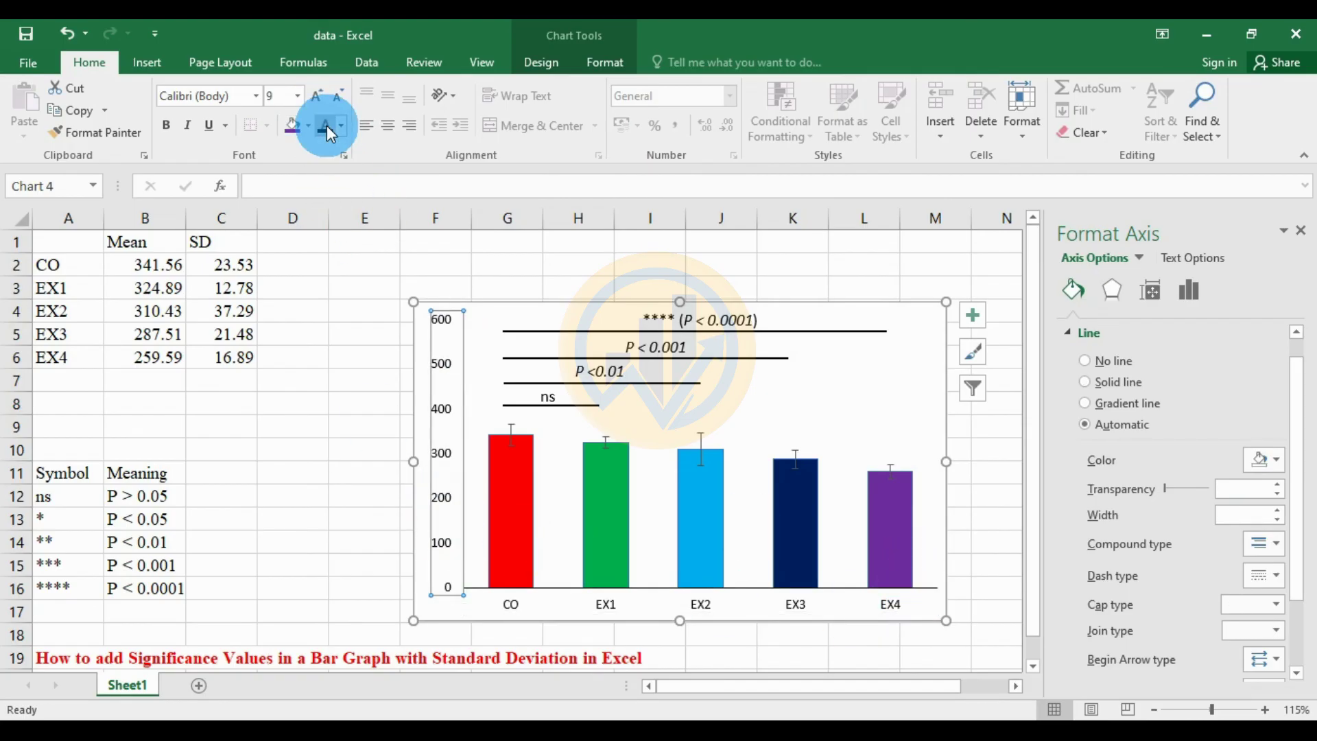
click(443, 377)
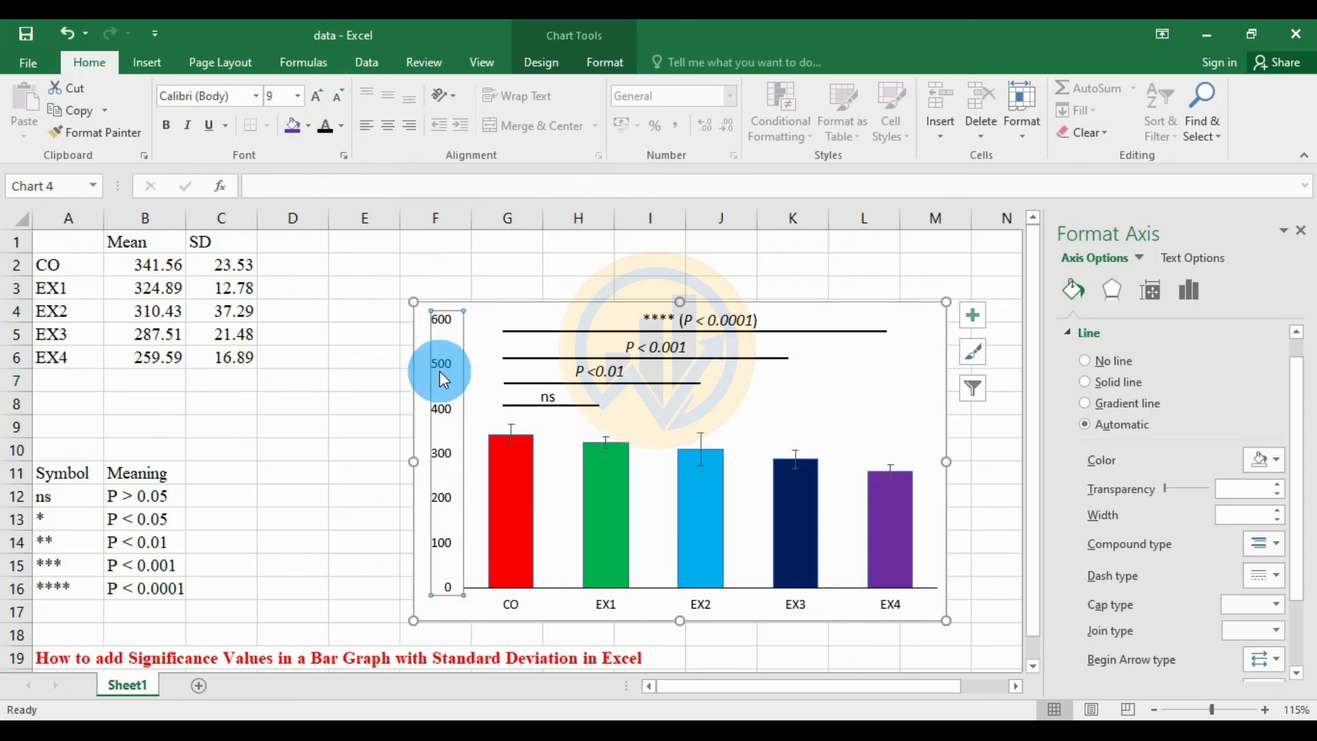
click(256, 95)
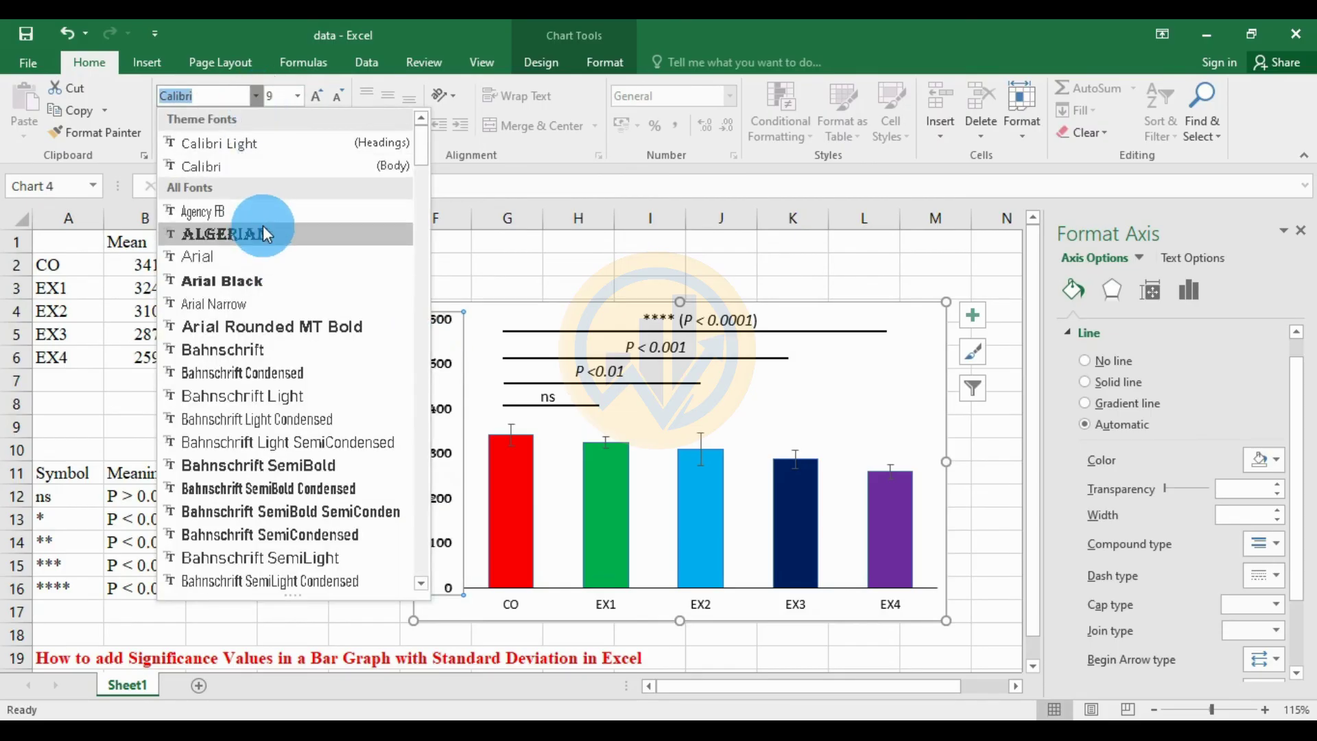
text(Times New Roma)
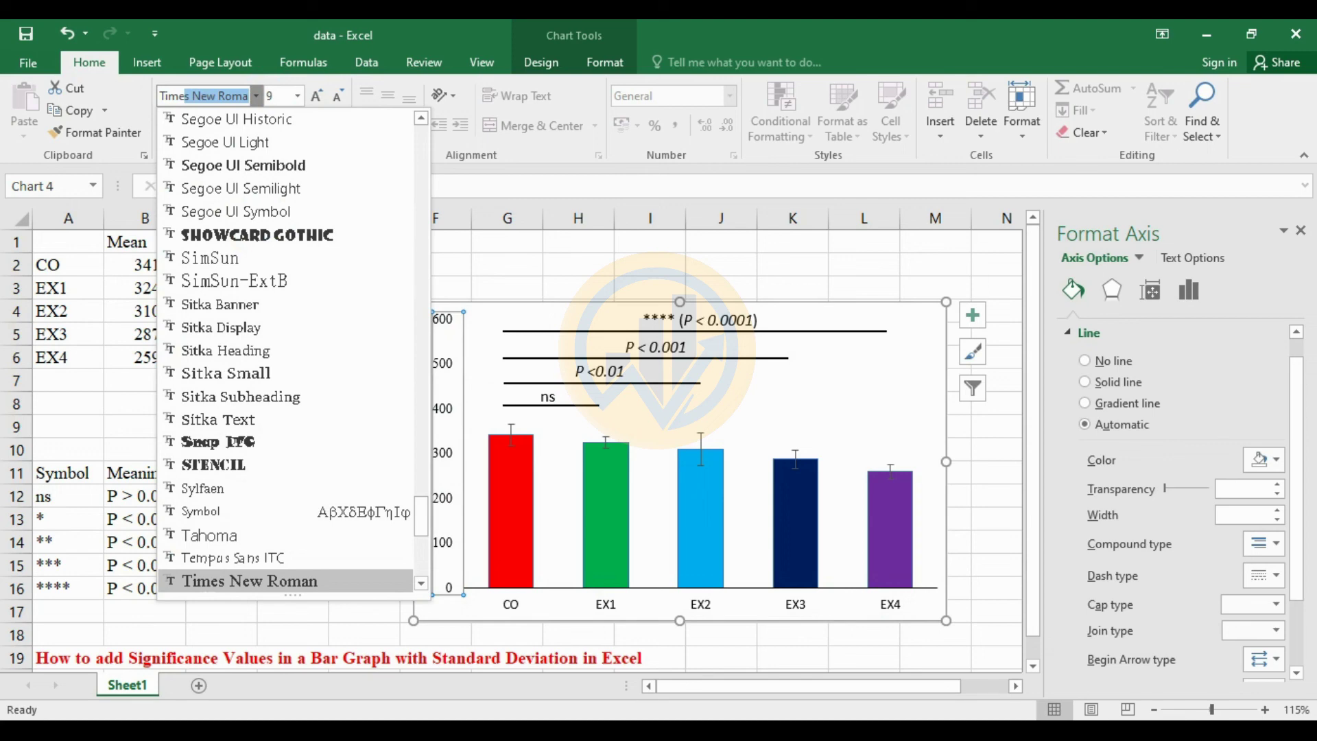
key(Return)
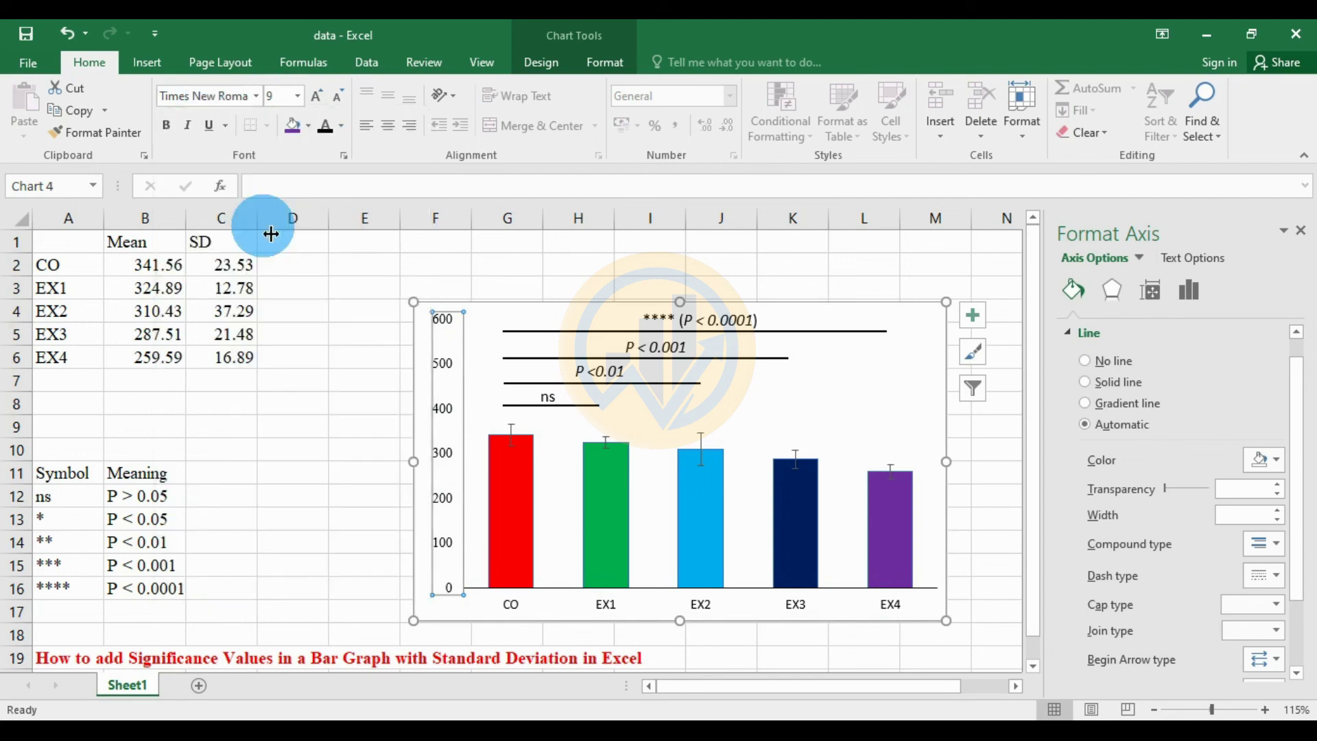
click(317, 89)
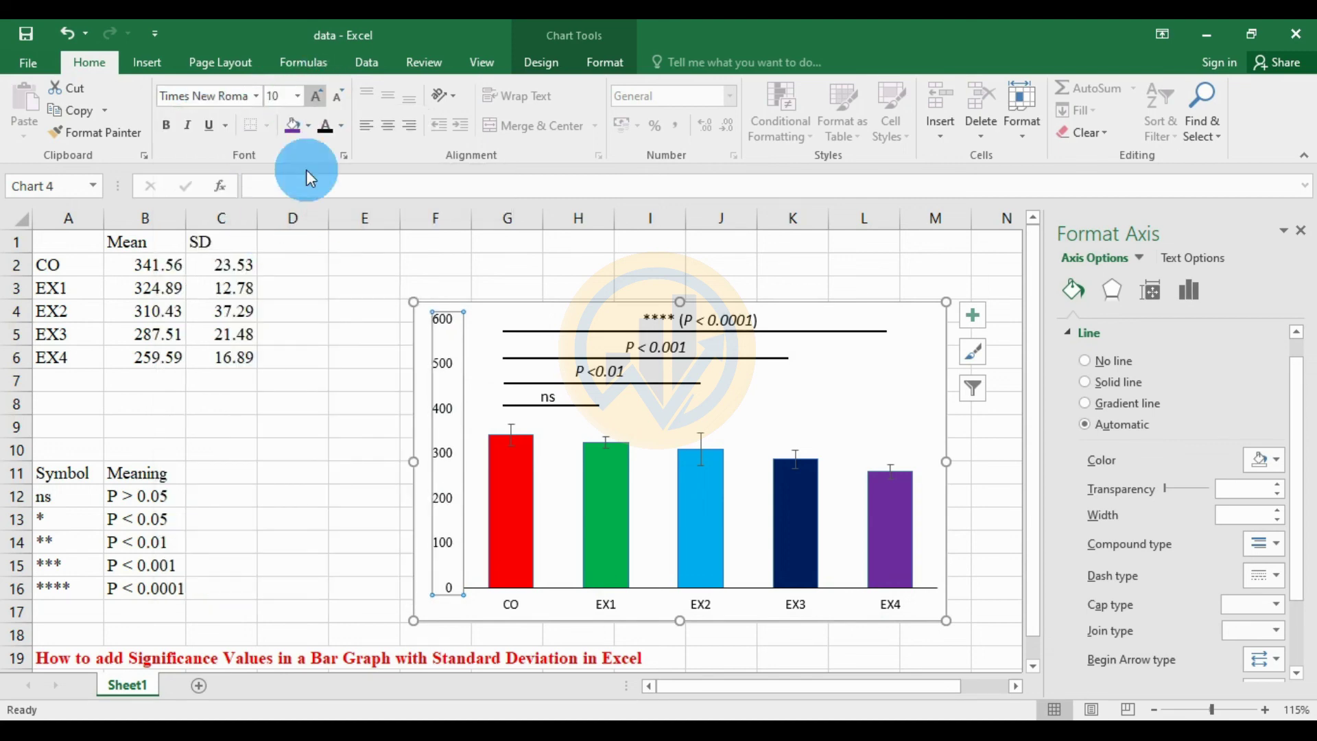
Set the horizontal axis category labels to Times New Roman.
click(607, 608)
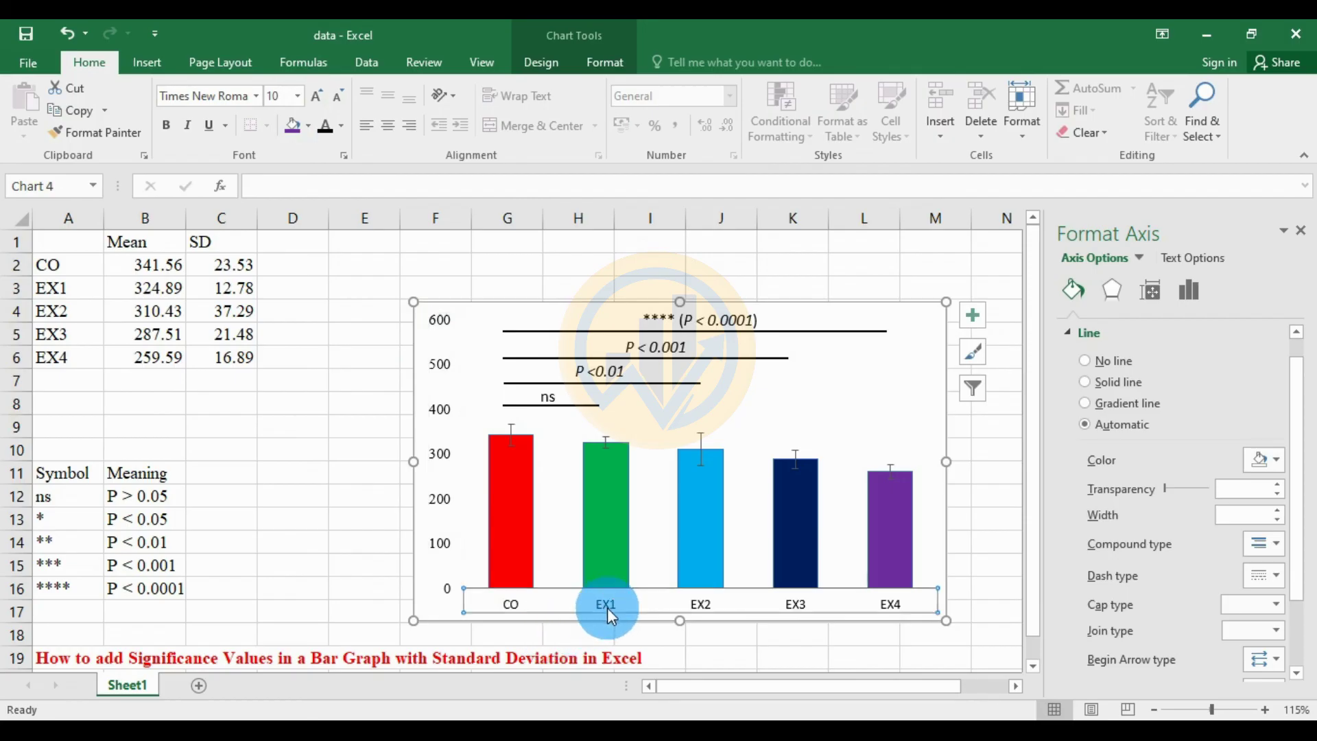
click(253, 98)
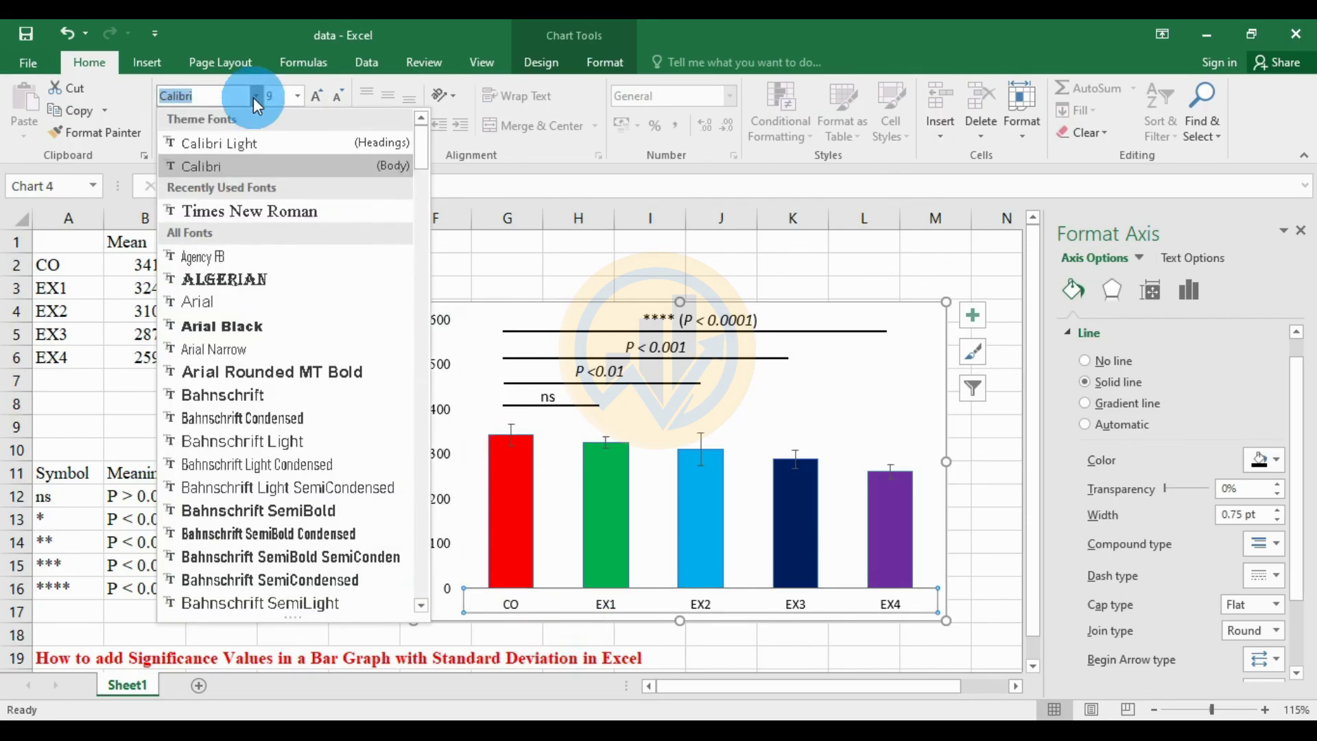
click(252, 201)
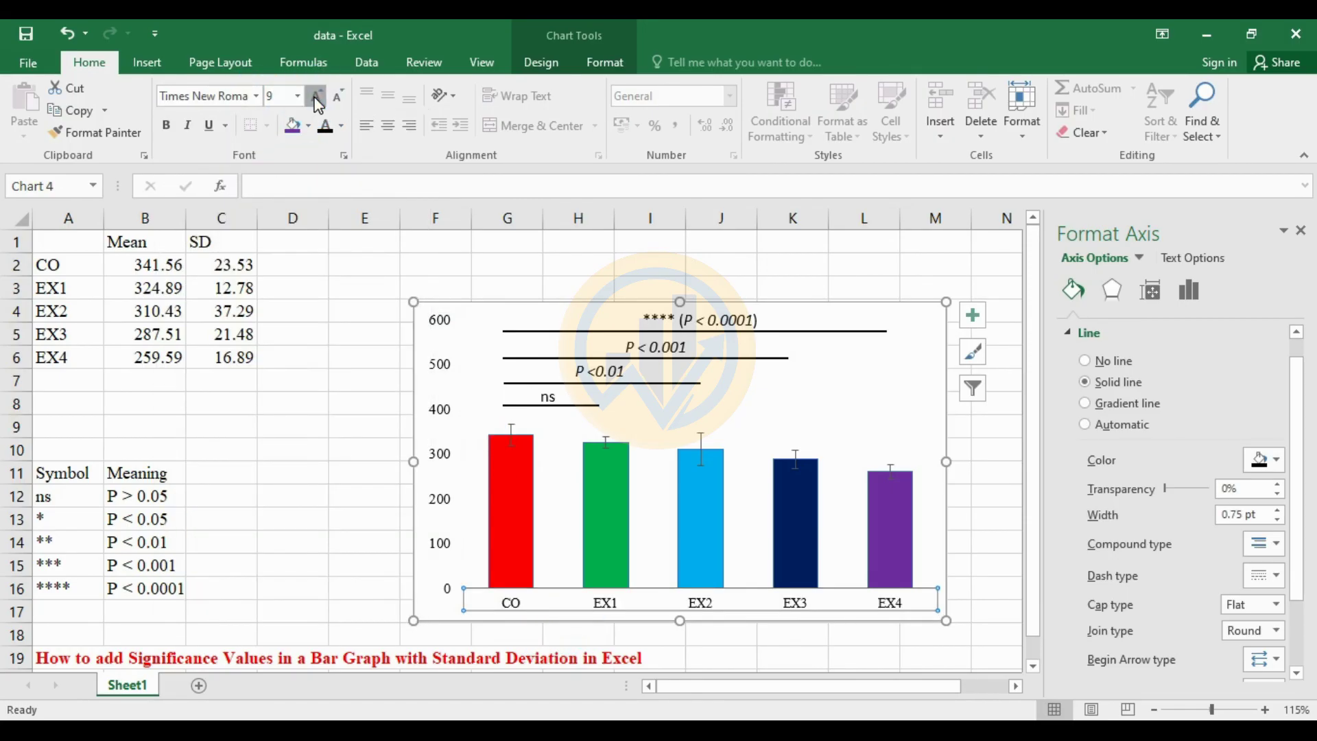
click(1001, 522)
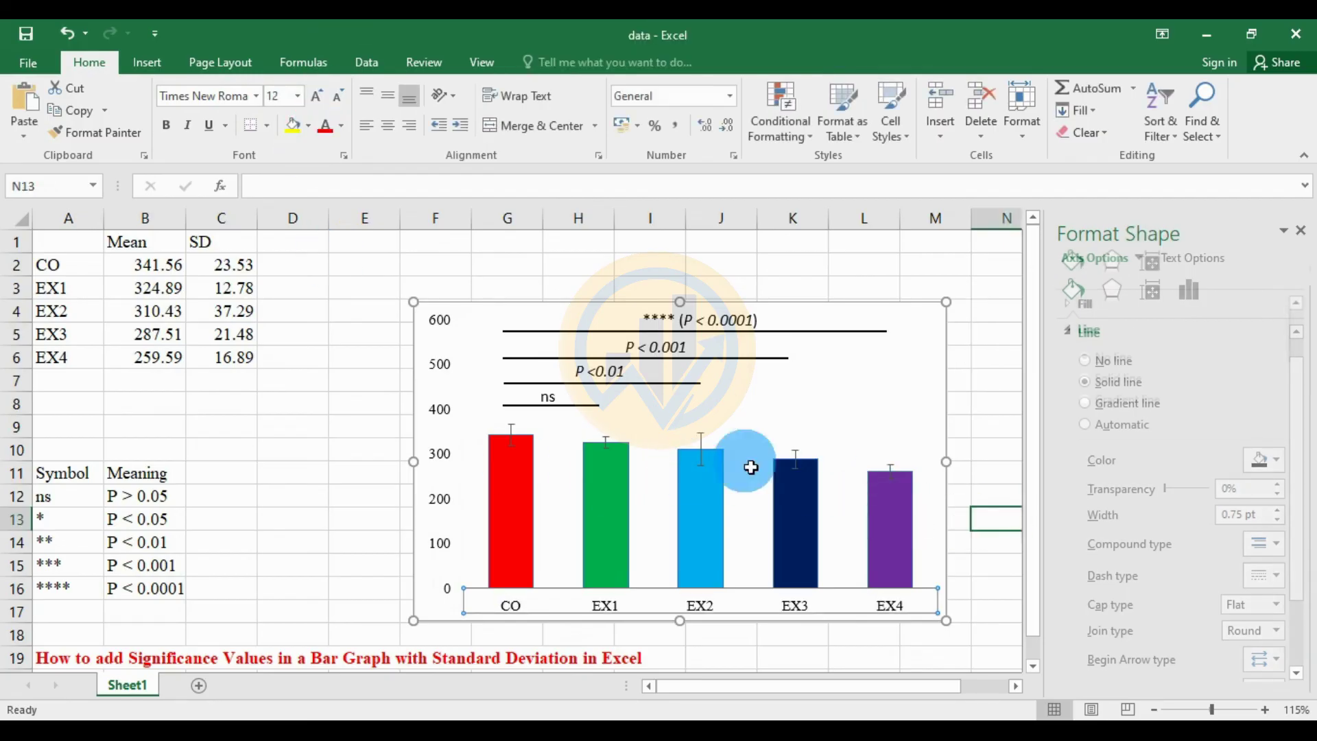